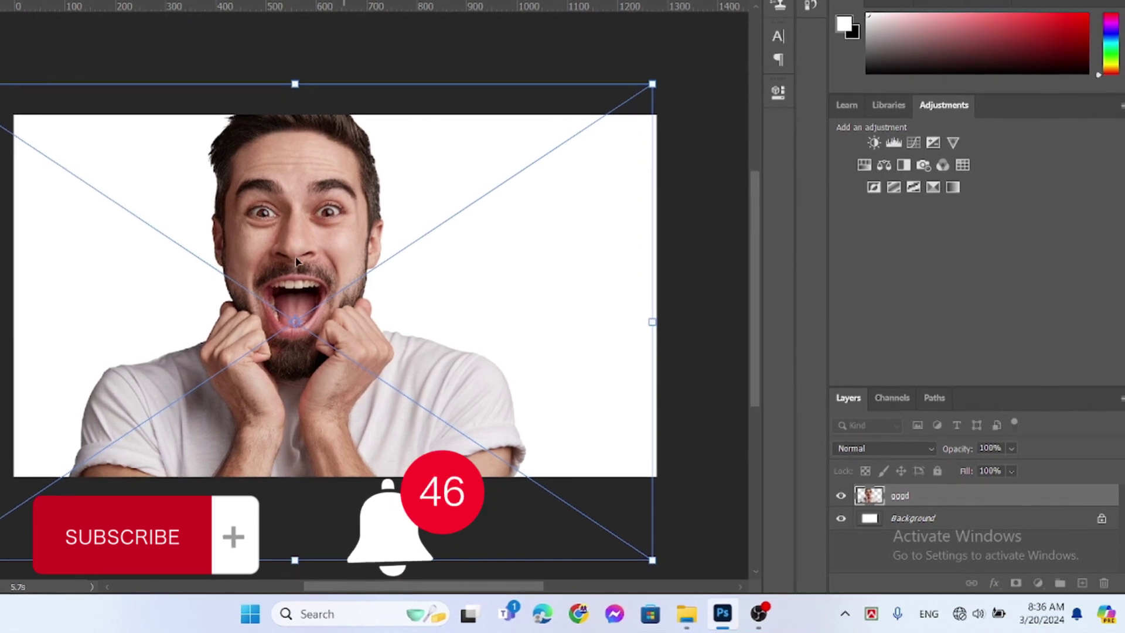
Reposition the placed portrait cutout so its head fits within the canvas, and commit the placement.
left_click_drag(340, 264, 288, 273)
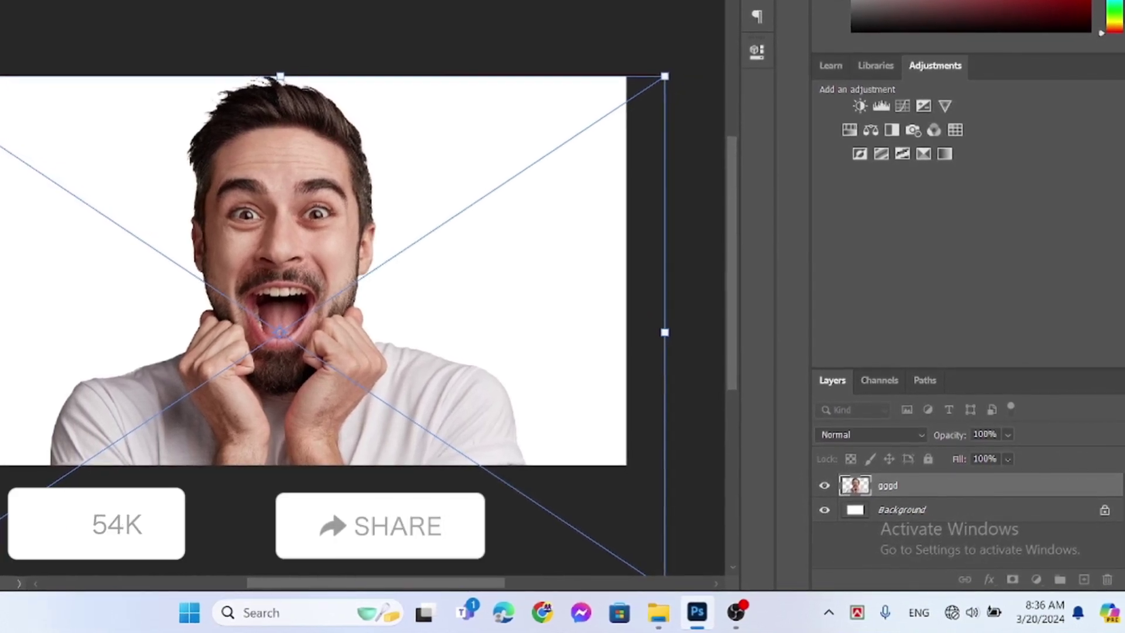
key("Return")
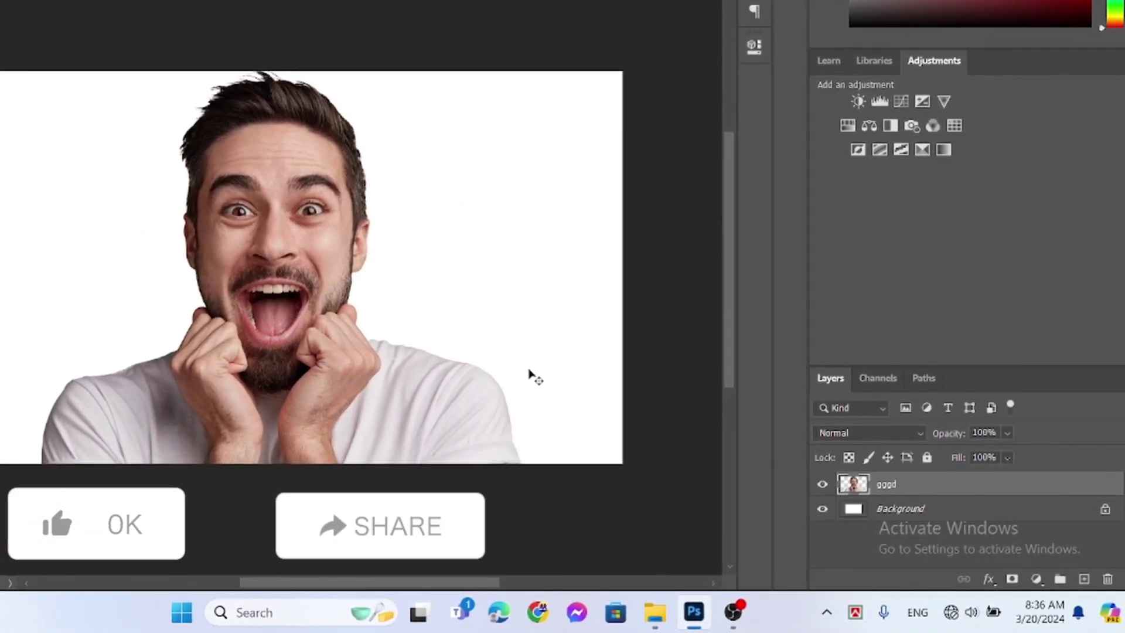
Fill the Background layer with black in Normal mode at 100% opacity, and restore white as the foreground colour.
left_click(906, 509)
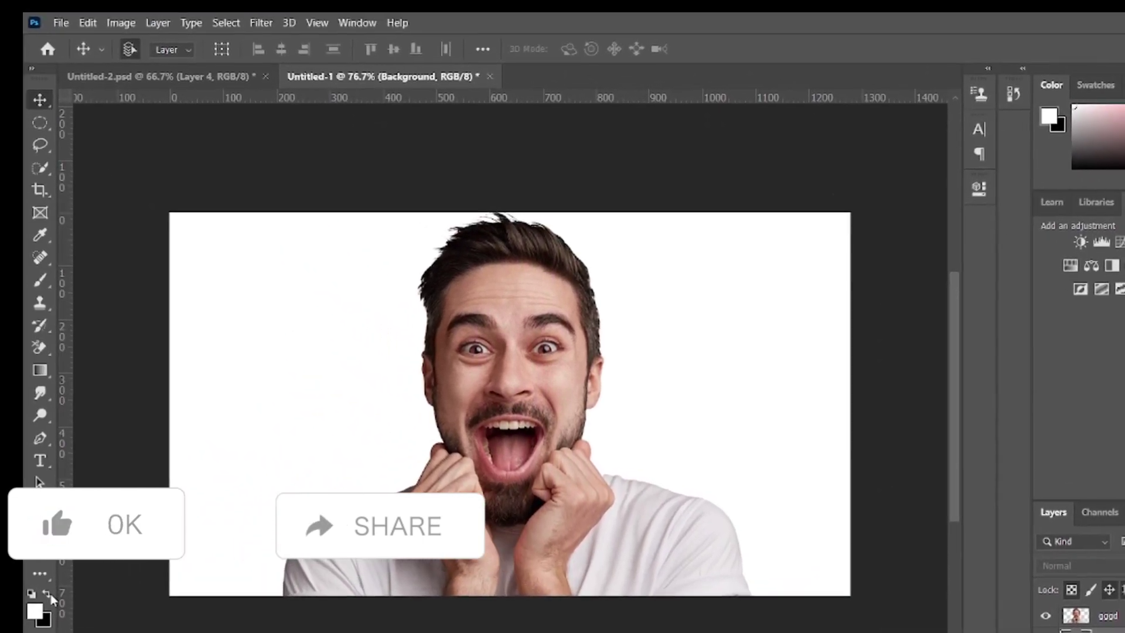
left_click(82, 20)
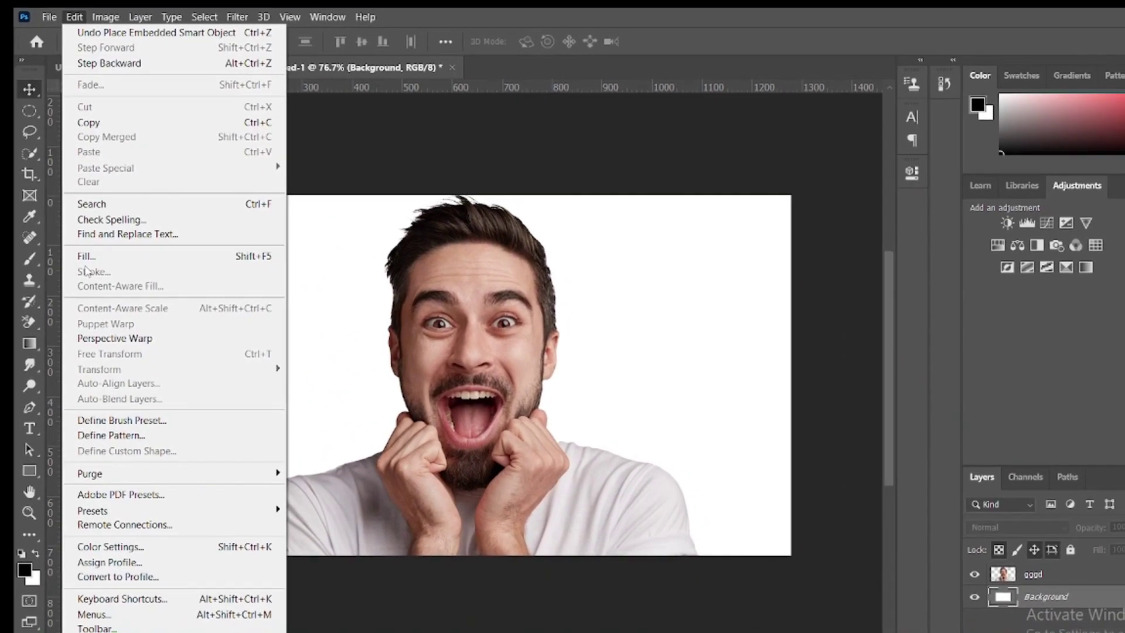
left_click(92, 266)
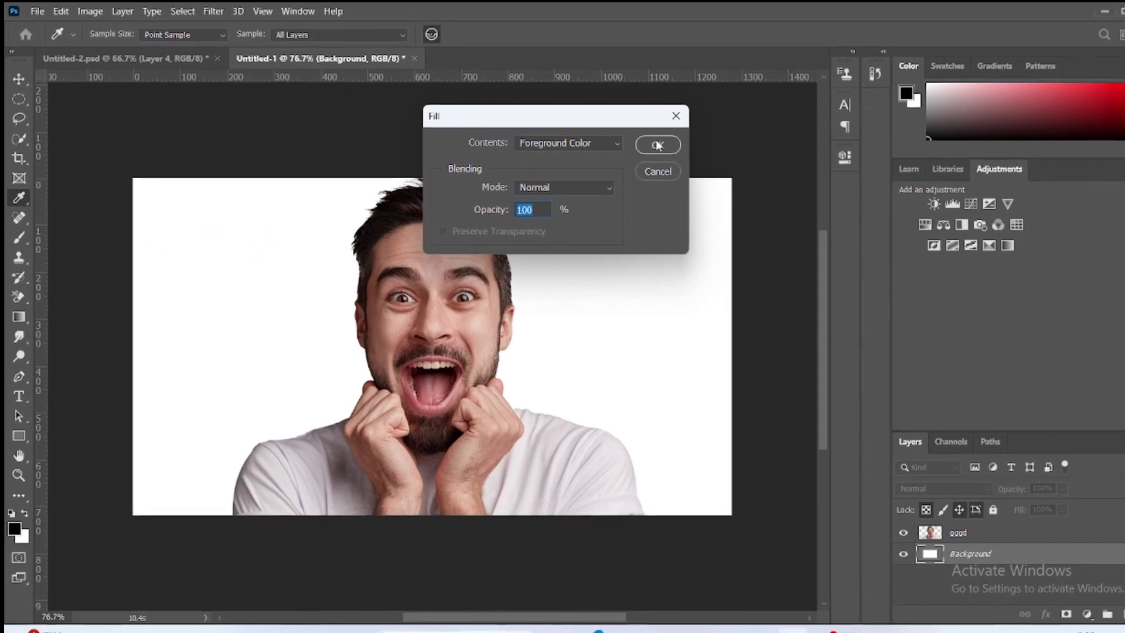
left_click(691, 153)
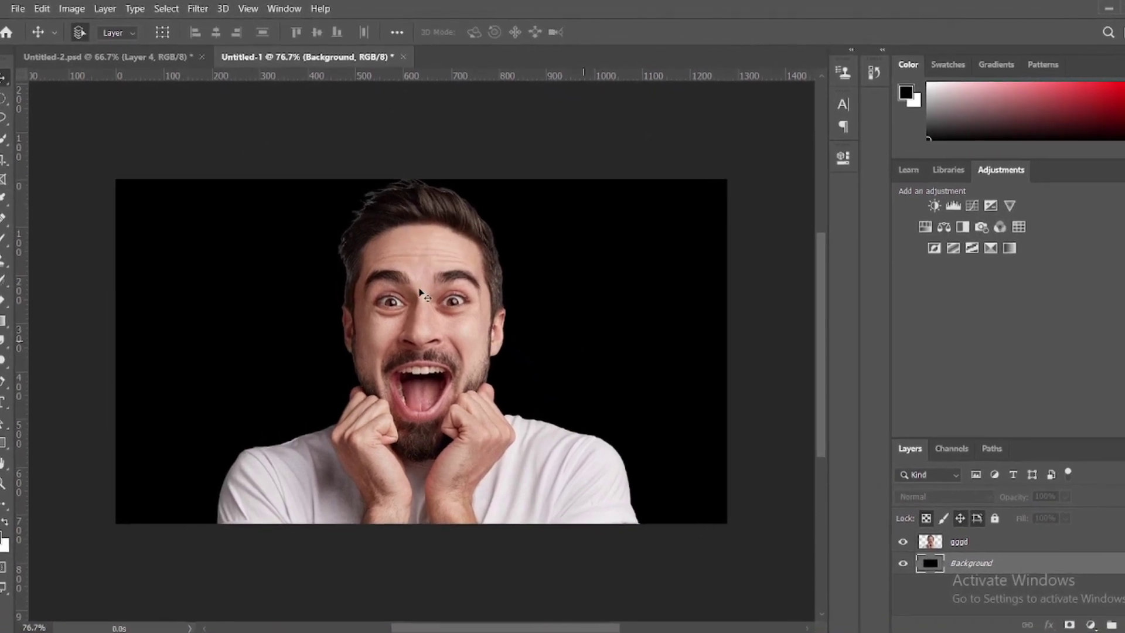
key("x")
Liquify the portrait layer's eyes with both Eye Size and Eye Height values at 100, Eye Width 100 and -93, and Eye Distance 100.
left_click(954, 514)
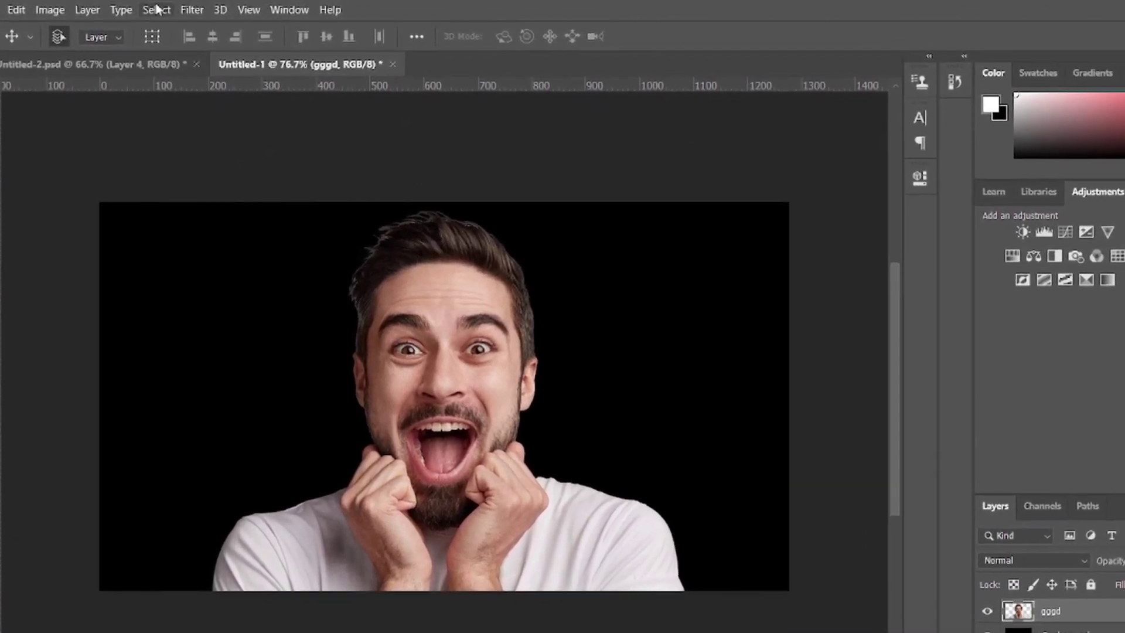
left_click(195, 10)
left_click(209, 147)
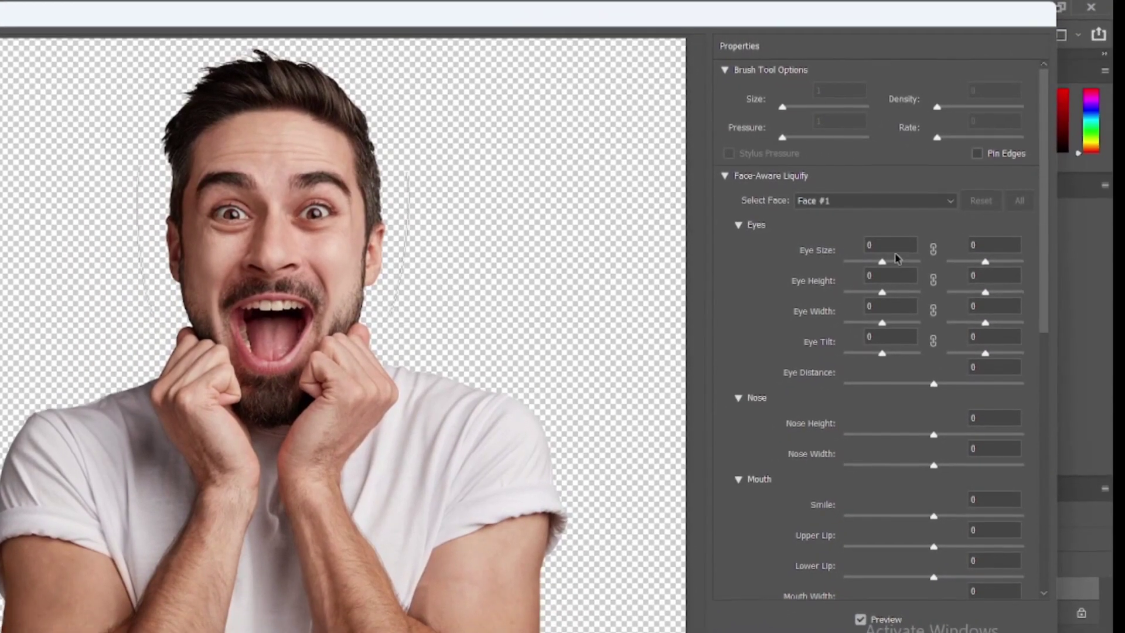
left_click_drag(883, 262, 1023, 265)
left_click_drag(881, 281, 1017, 269)
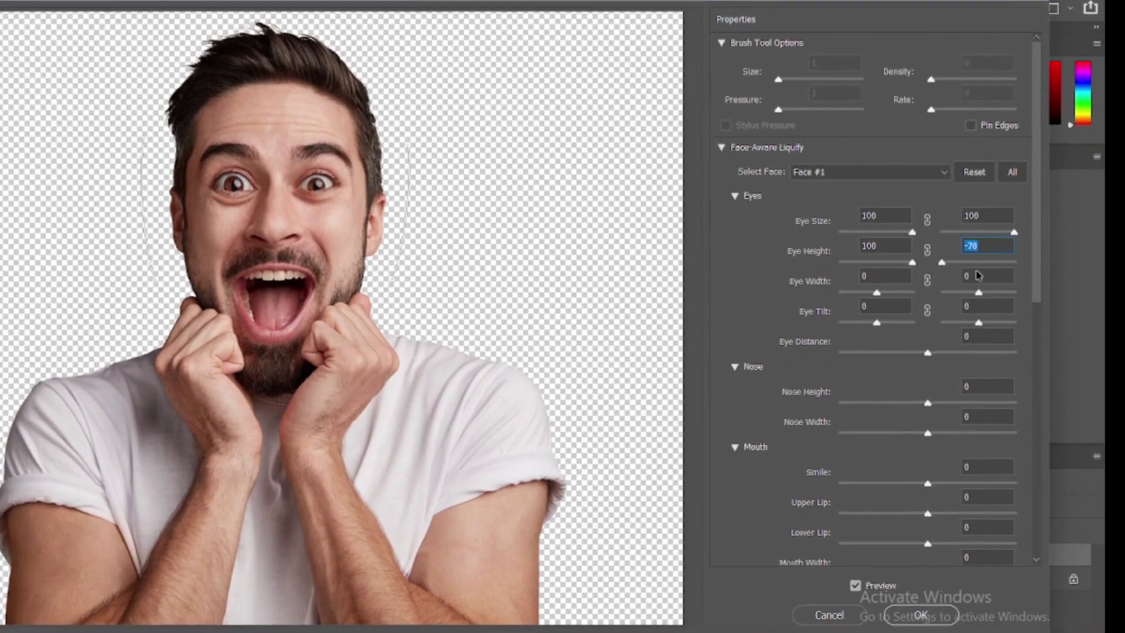
left_click_drag(878, 288, 942, 287)
left_click_drag(925, 334, 1011, 334)
Set the face's Nose Height to -39, Nose Width to 85, Smile to 71, Lower Lip to 43 and Mouth Height to 96.
left_click_drag(922, 372, 1008, 395)
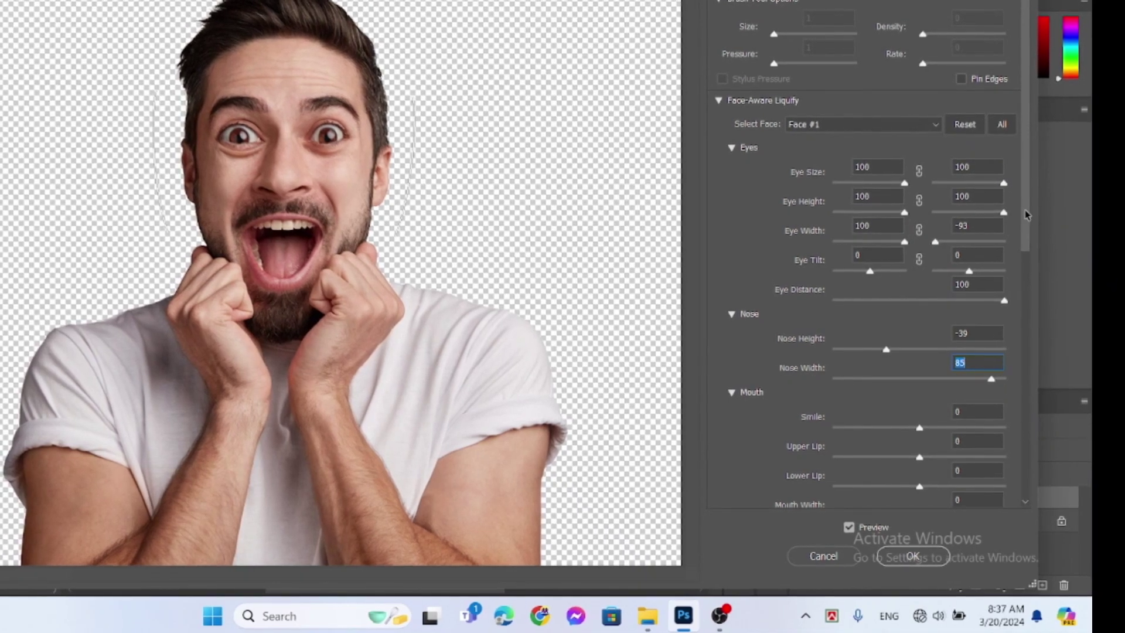
left_click_drag(1026, 214, 1026, 290)
left_click_drag(918, 269, 981, 274)
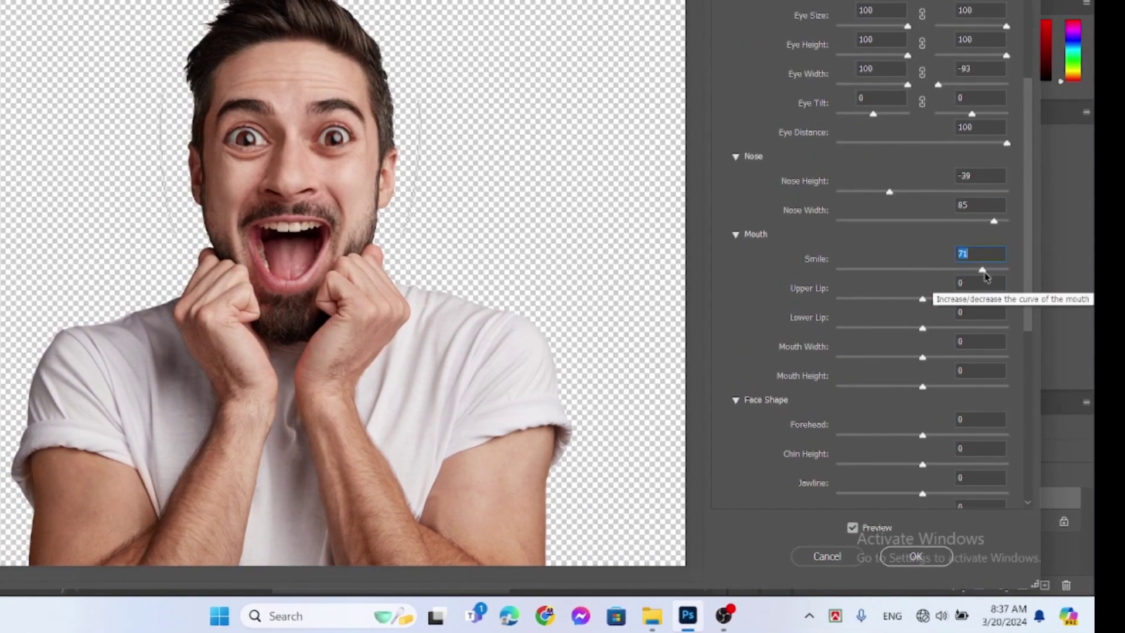
left_click_drag(922, 328, 960, 333)
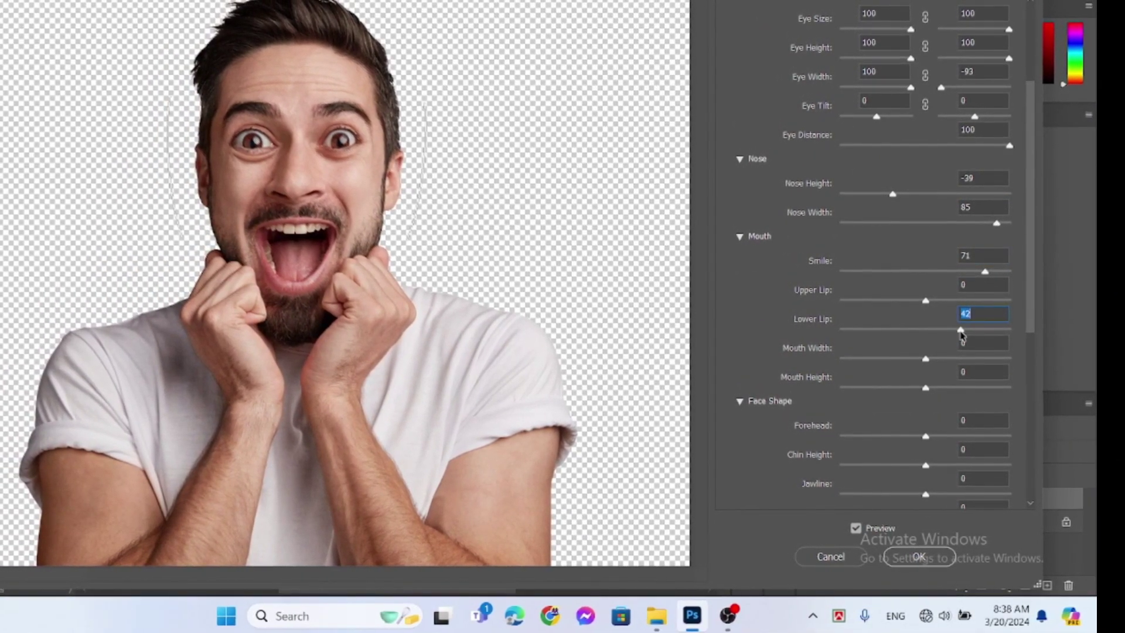
left_click_drag(972, 391, 1008, 392)
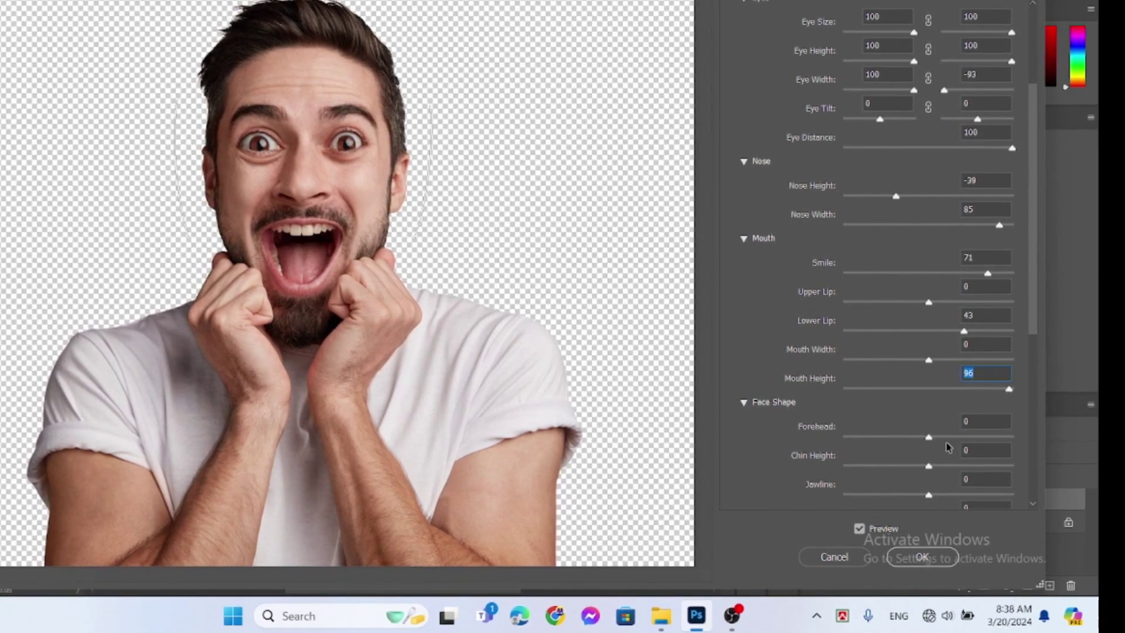
Set the face shape's Forehead to -100, Chin Height to -93 and Jawline to 91, adjust the Face Width, and apply Liquify.
left_click_drag(927, 439, 969, 443)
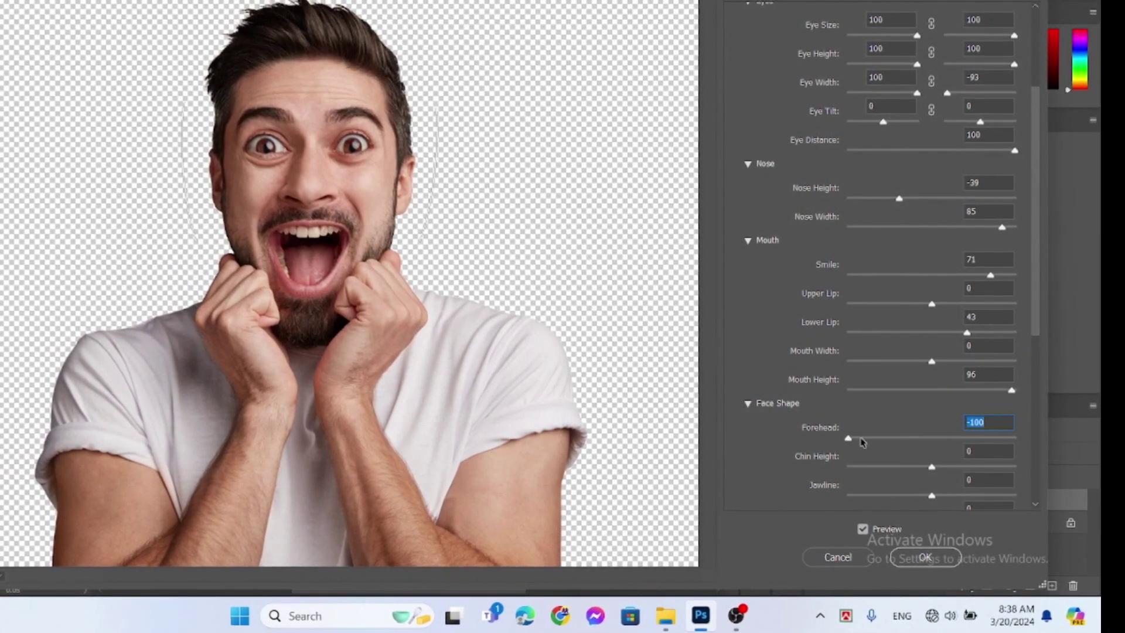
mouse_move(861, 443)
left_mouse_down()
mouse_move(1025, 445)
mouse_move(853, 440)
left_mouse_up()
left_click_drag(938, 470, 850, 443)
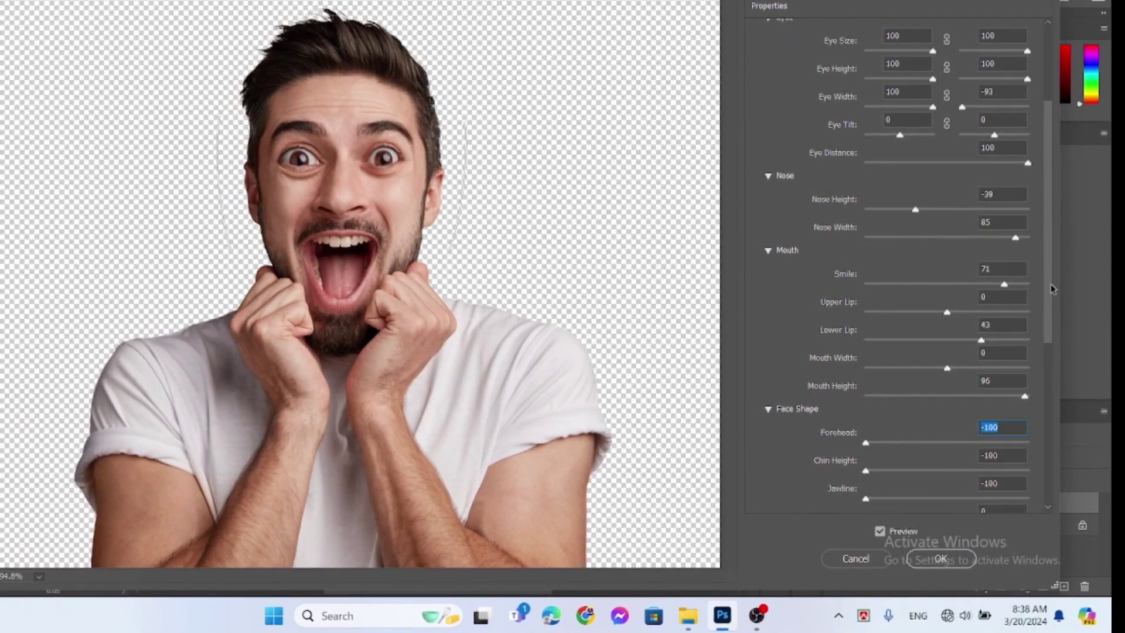
scroll(1051, 288, "down", 5)
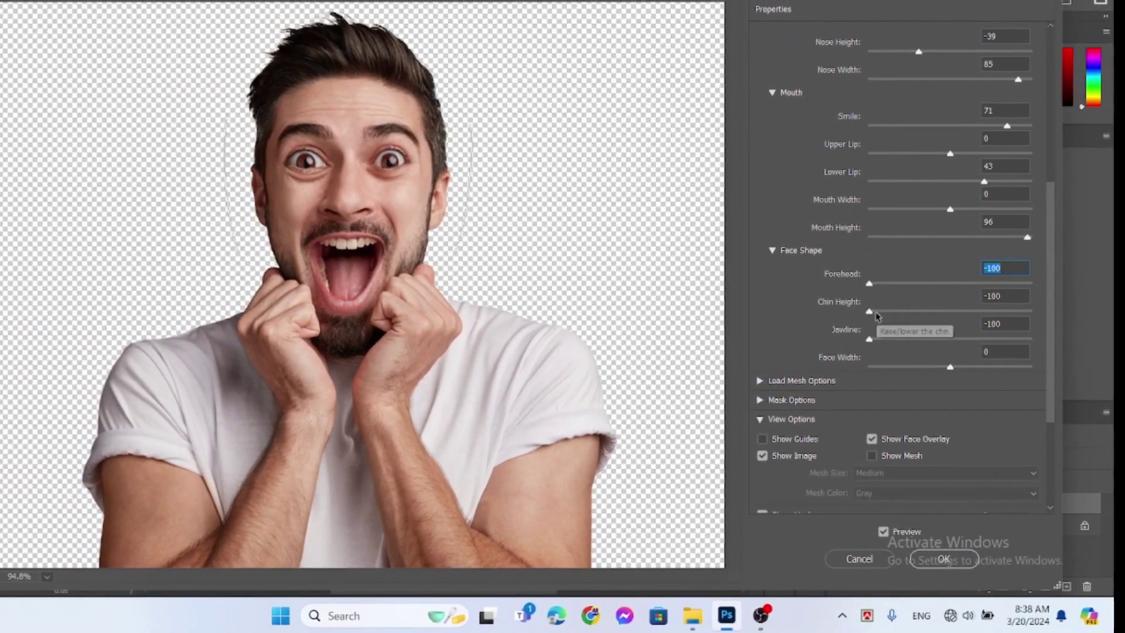
left_click(875, 313)
left_click(927, 340)
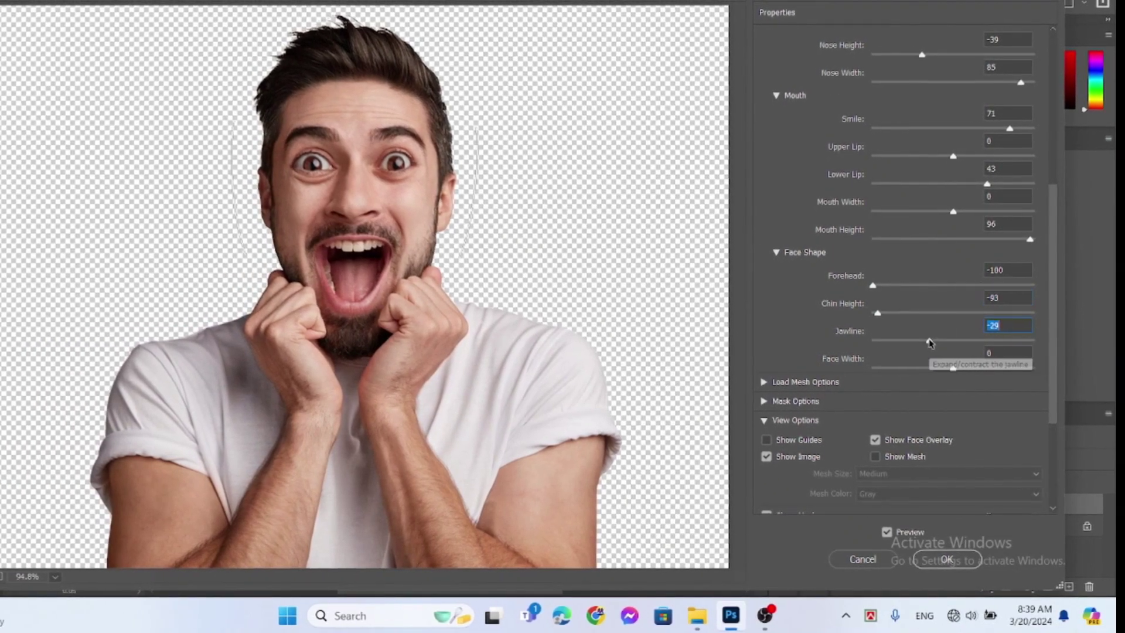
left_click(1025, 340)
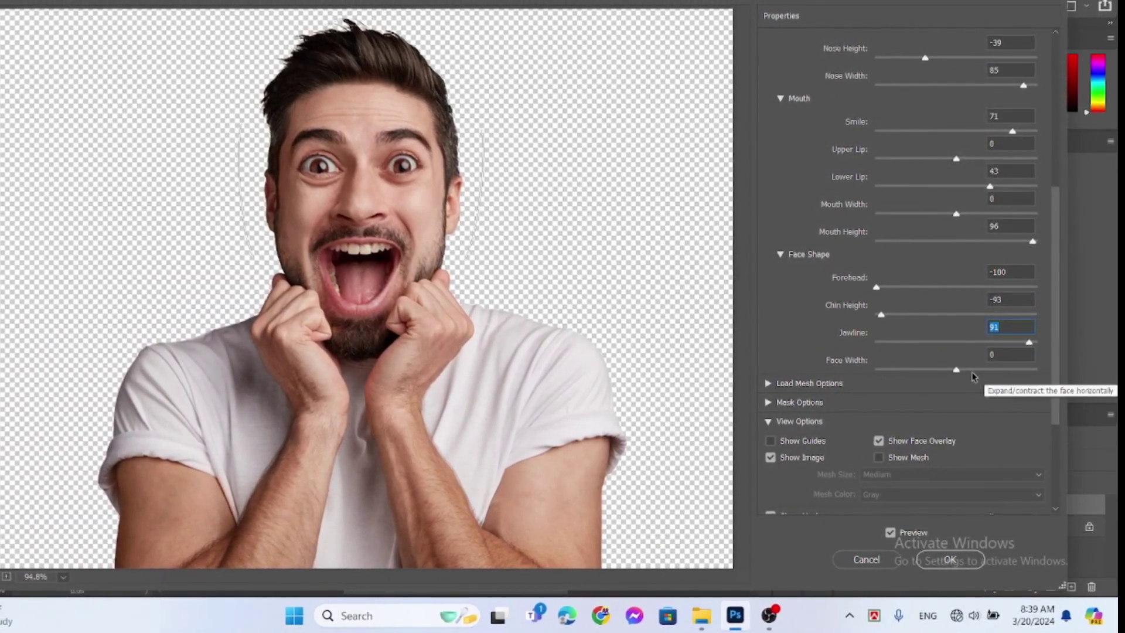
left_click(1037, 370)
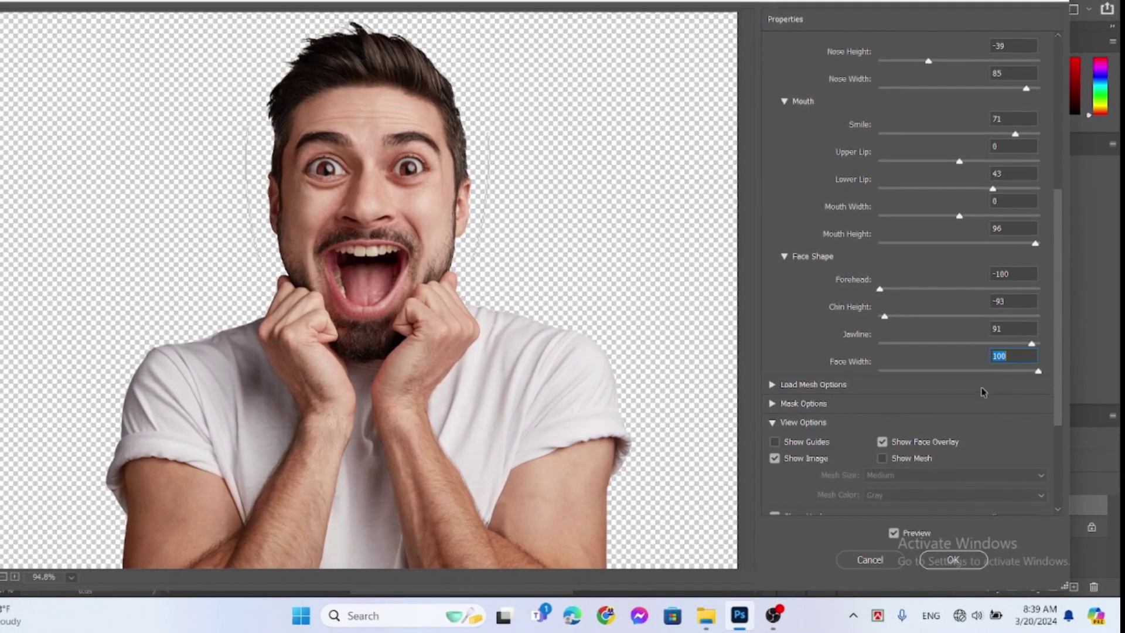
left_click(925, 371)
left_click_drag(1059, 375, 1068, 414)
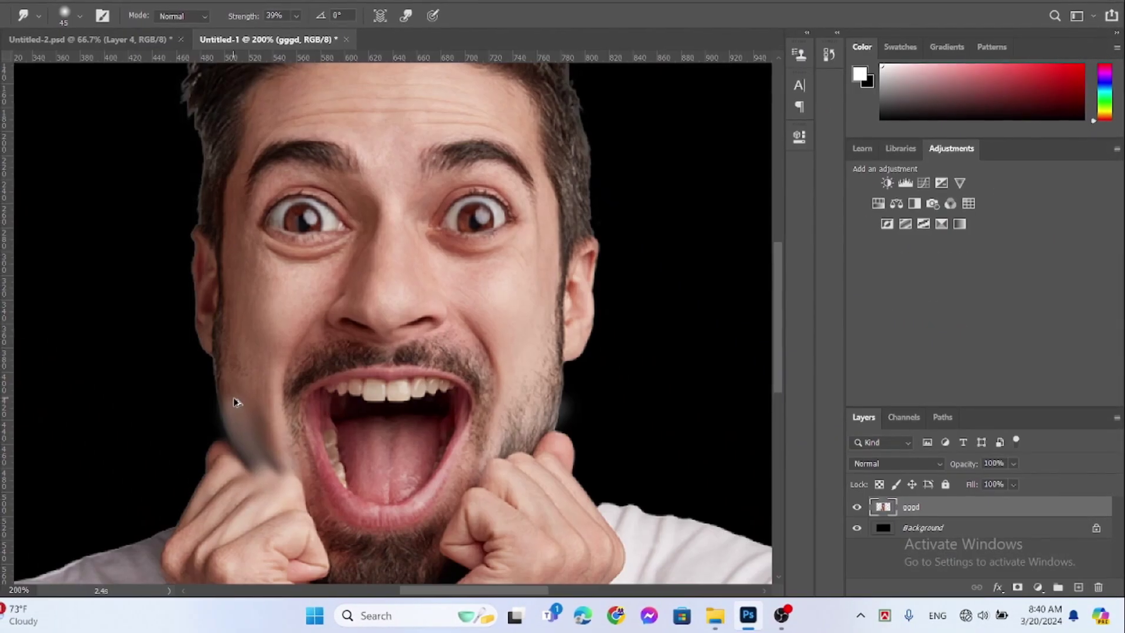
Undo the last smudge stroke on the jaw, and lighten the shadows along both sides of the jaw with the Dodge Tool at 100% exposure.
key("ctrl+z")
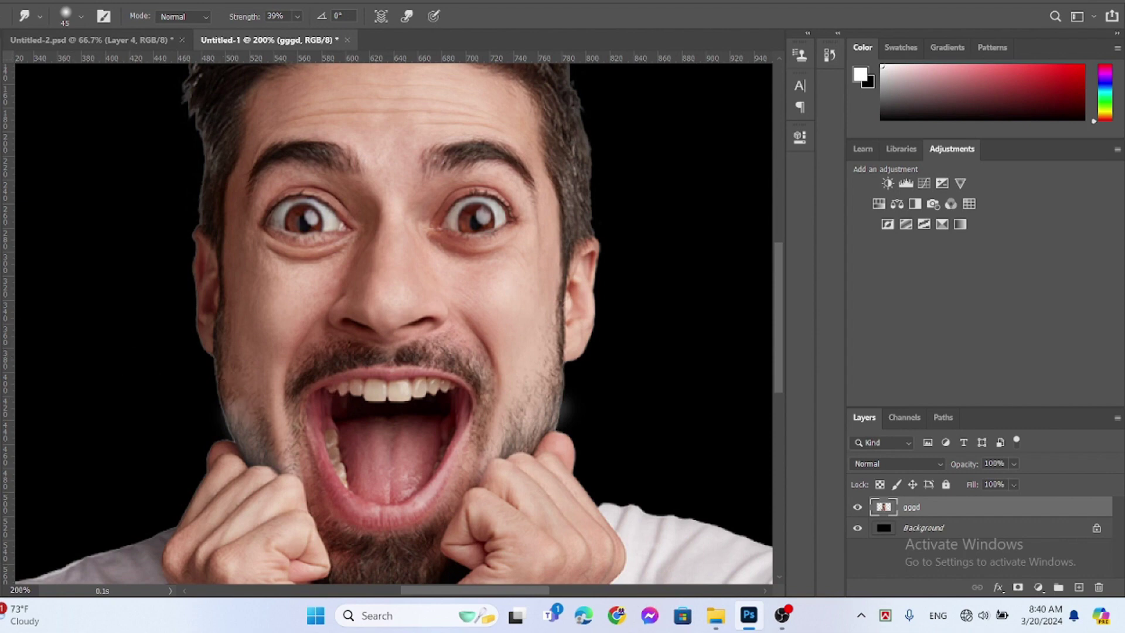
left_click(1, 333)
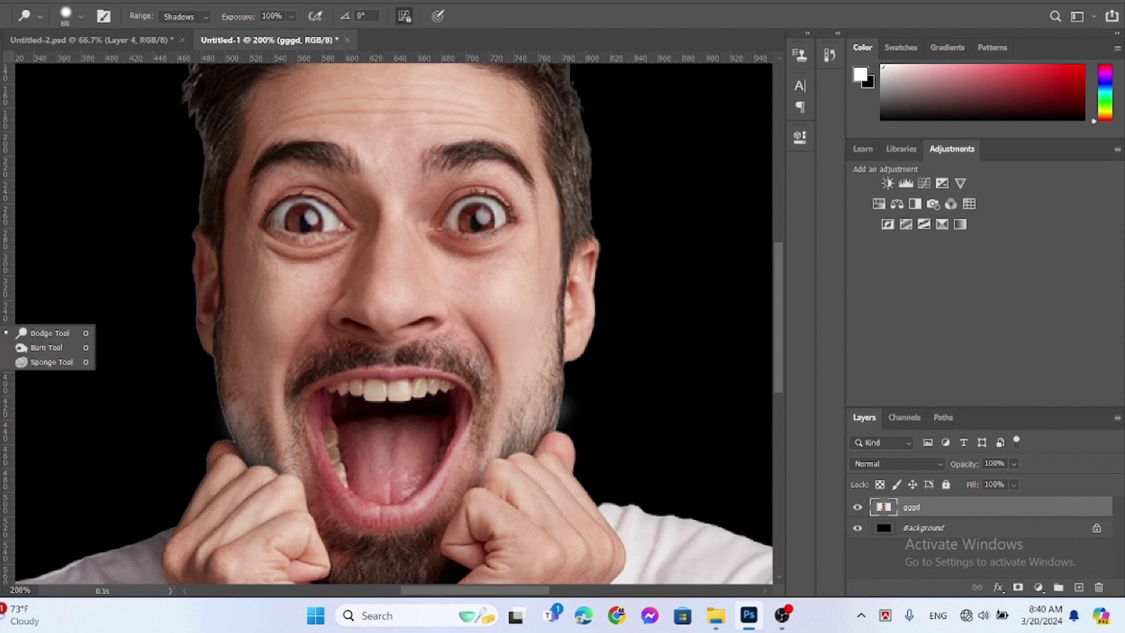
left_click(44, 333)
left_click_drag(208, 327, 334, 551)
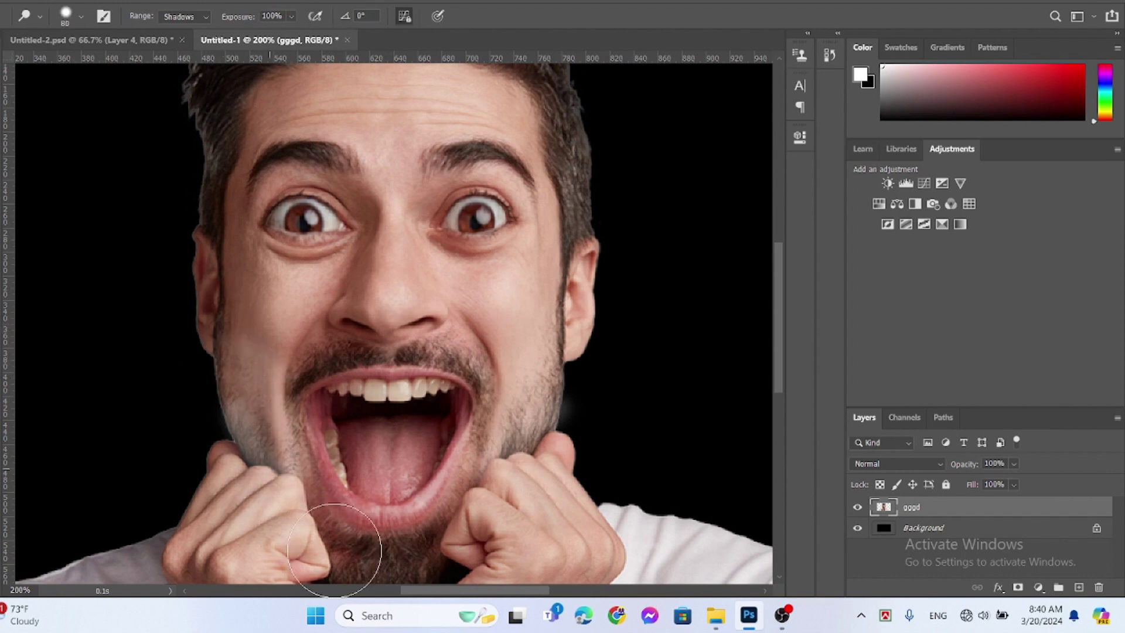
left_click_drag(571, 407, 441, 545)
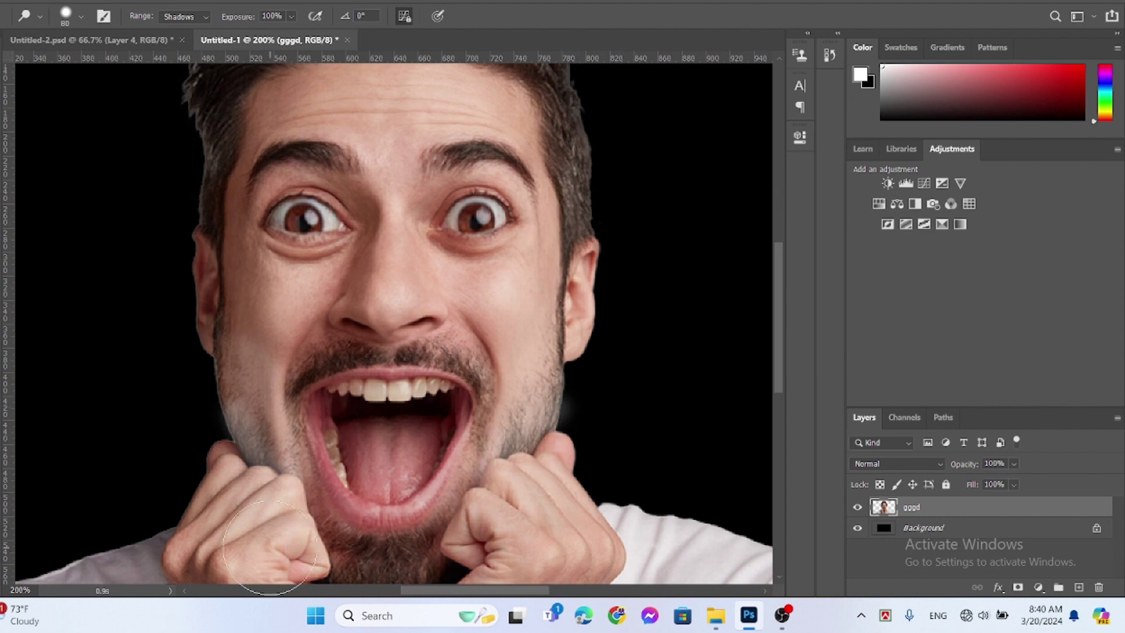
Set the Dodge range to Midtones and lighten both cheeks, the jaw, the beard and the hands.
left_click(205, 21)
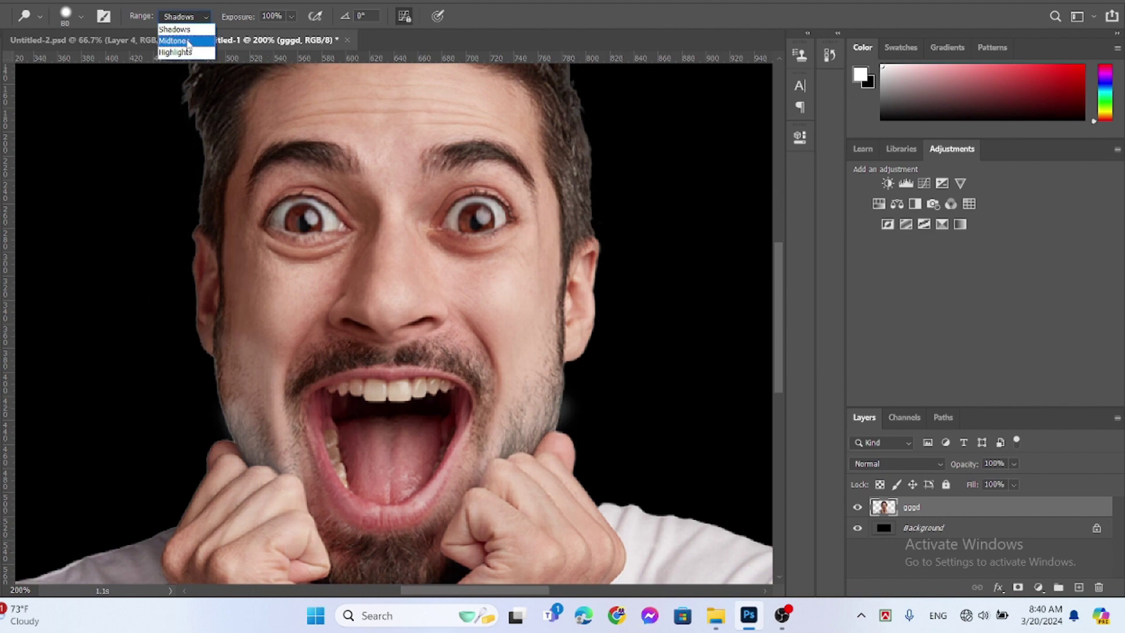
left_click(187, 41)
left_click_drag(226, 284, 226, 494)
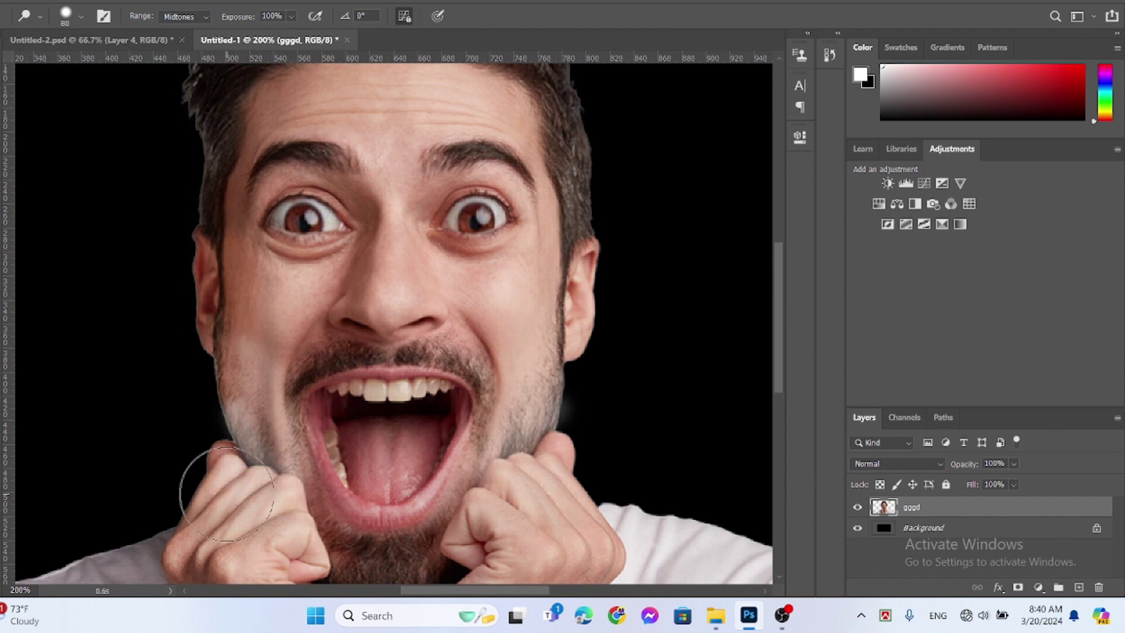
left_click_drag(235, 286, 328, 569)
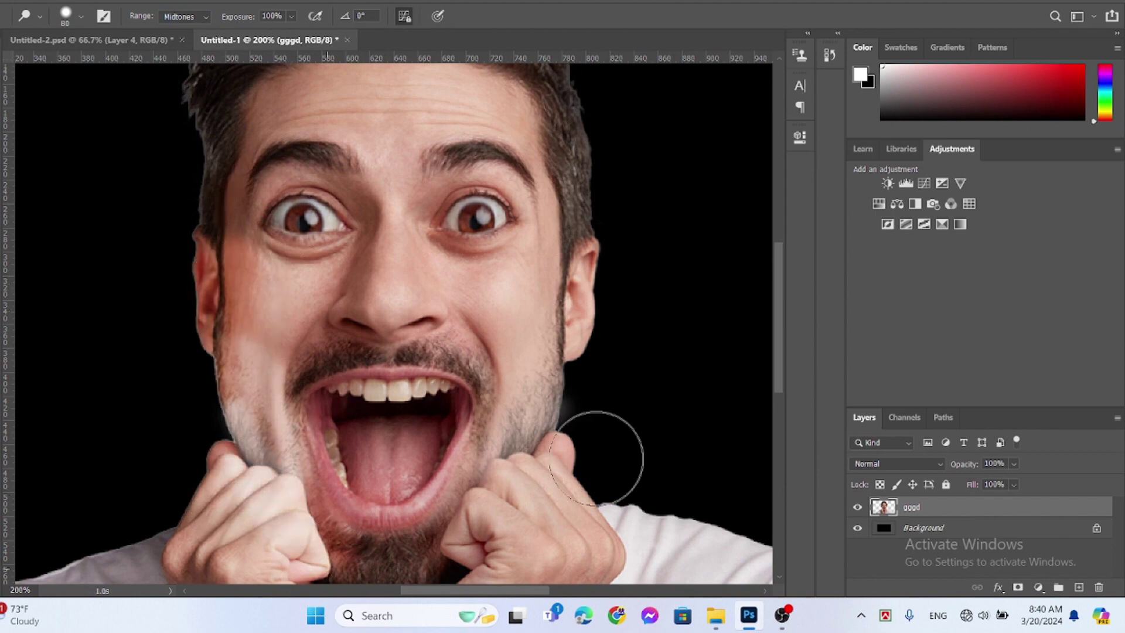
left_click_drag(554, 412, 398, 584)
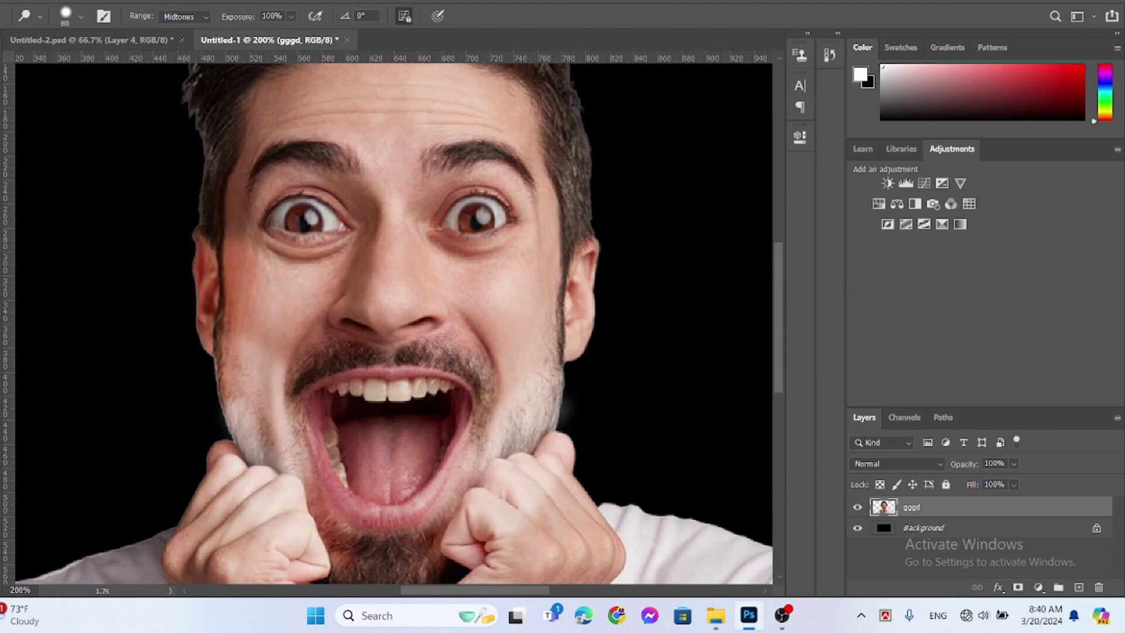
mouse_move(422, 417)
left_mouse_down()
mouse_move(381, 405)
mouse_move(401, 584)
left_mouse_up()
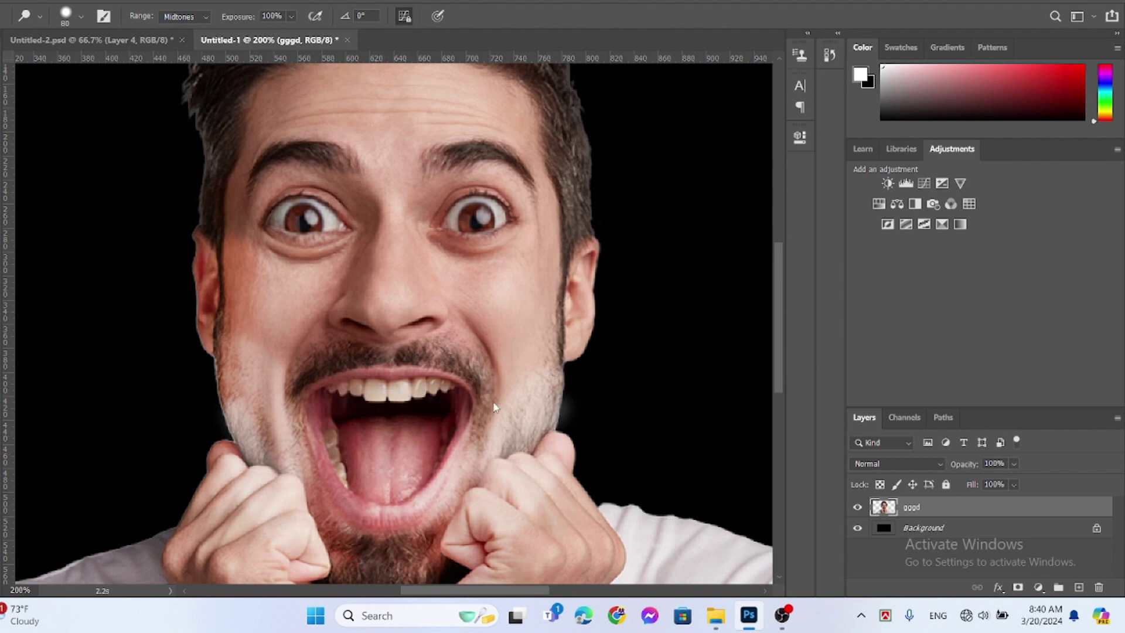
Dodge the midtones of the hair, temples and face edges on both sides, and the cheek below the eye.
left_click_drag(779, 340, 780, 297)
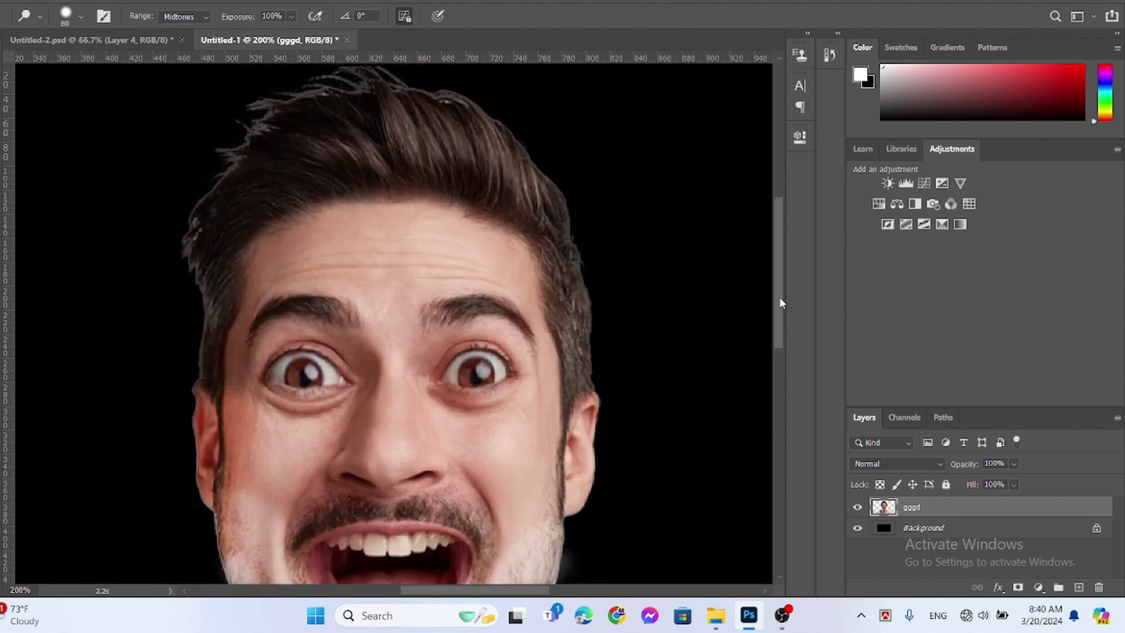
mouse_move(211, 283)
left_mouse_down()
mouse_move(265, 186)
mouse_move(240, 212)
mouse_move(243, 155)
mouse_move(586, 195)
mouse_move(553, 222)
mouse_move(569, 476)
left_mouse_up()
mouse_move(180, 270)
left_mouse_down()
mouse_move(182, 372)
mouse_move(219, 308)
mouse_move(181, 522)
left_mouse_up()
left_click_drag(554, 343, 551, 597)
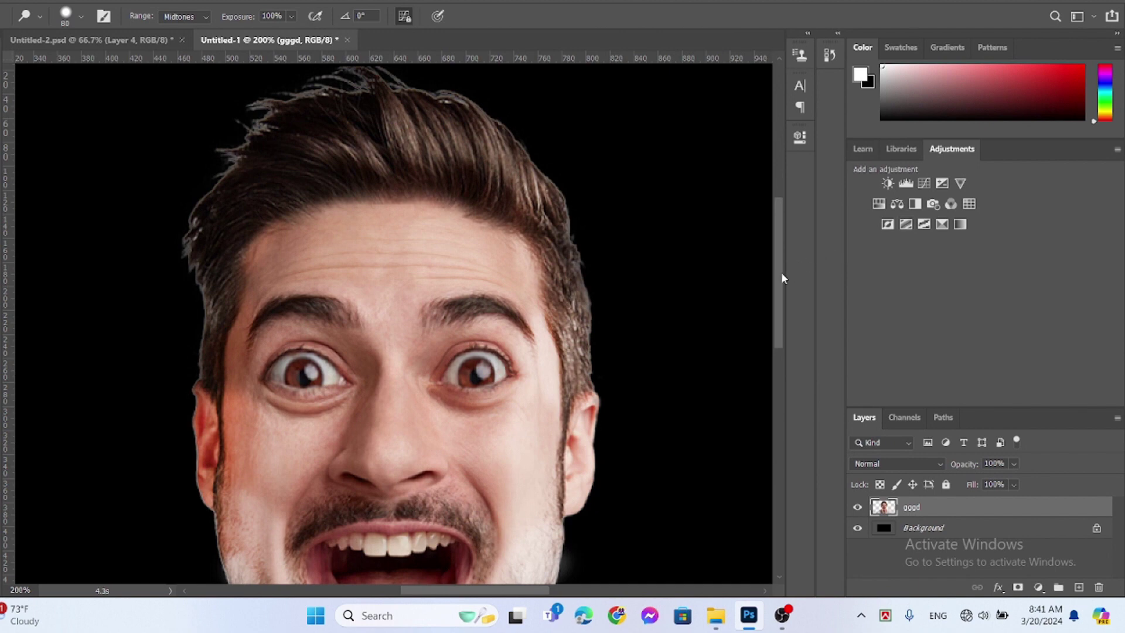
scroll(787, 323, "down", 3)
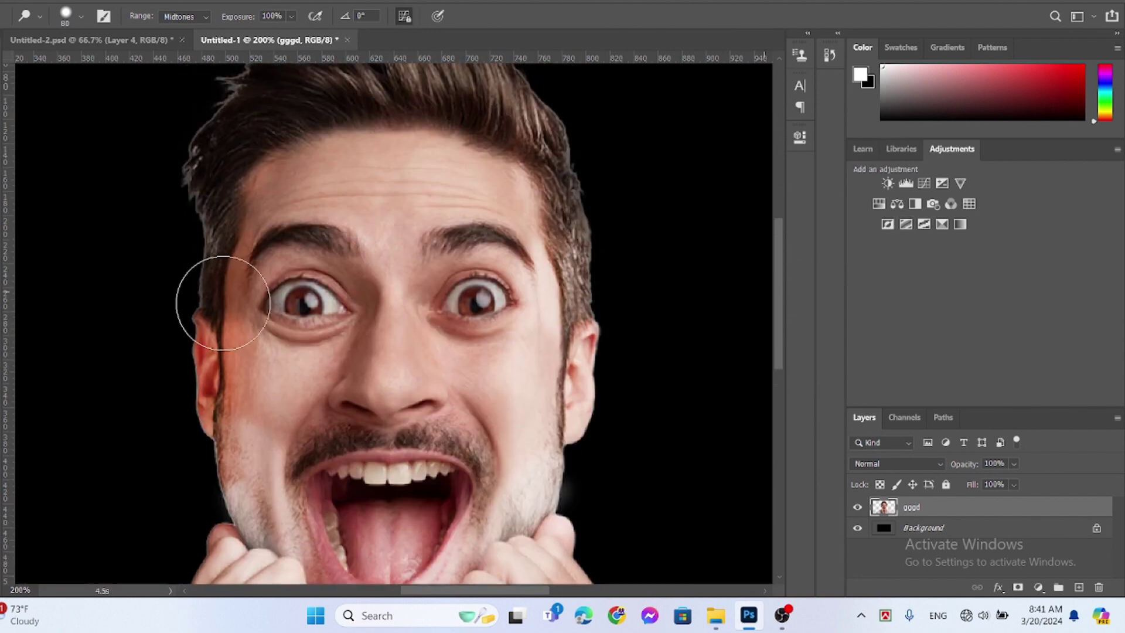
left_click_drag(273, 265, 270, 356)
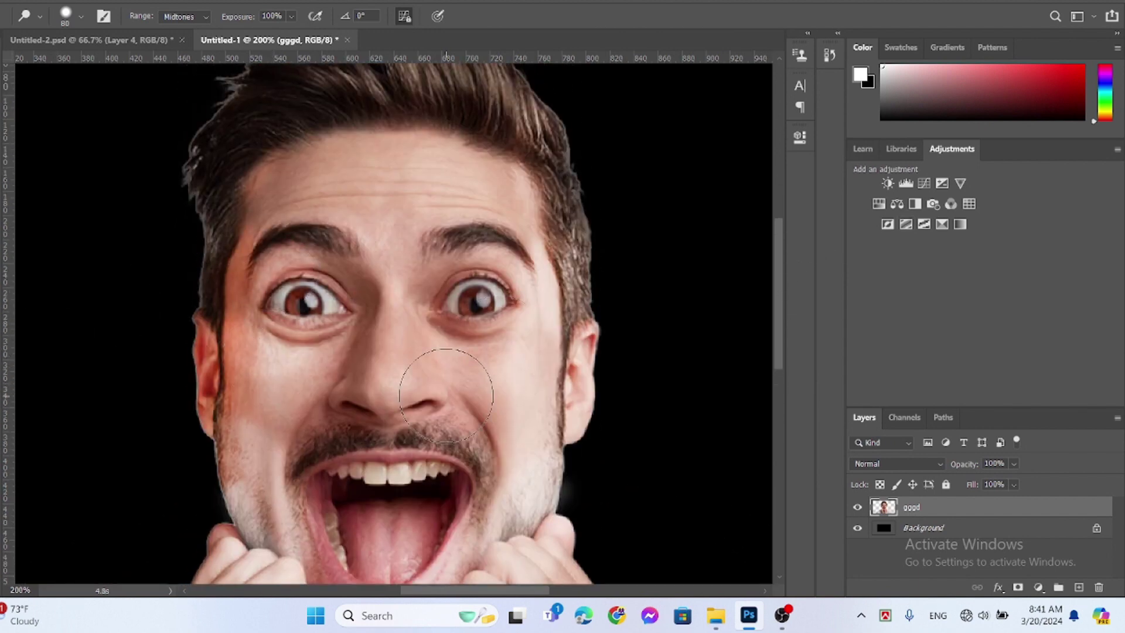
Darken the midtones of the jaw, the mouth area, the hands and the shirt with the Burn Tool at 100% exposure.
right_click(6, 333)
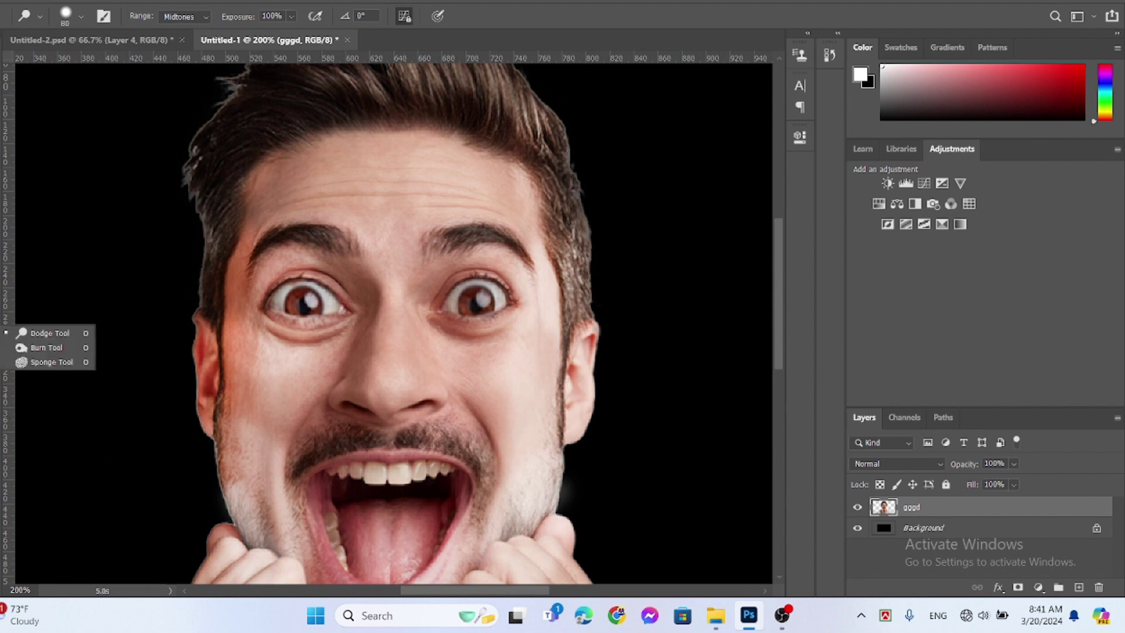
left_click(35, 349)
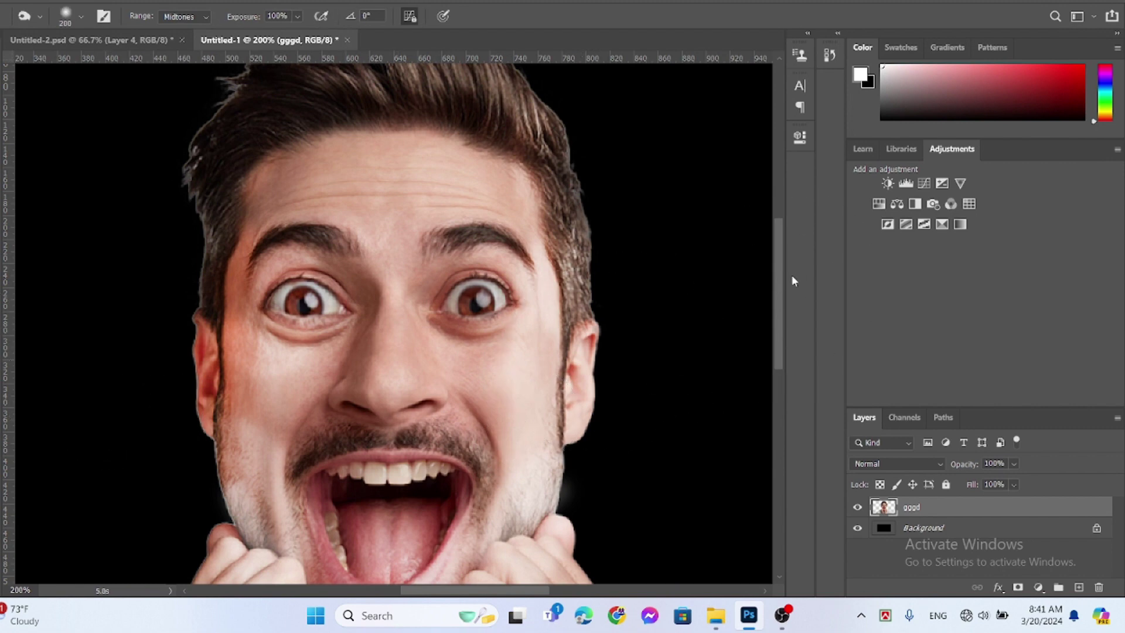
left_click_drag(783, 270, 781, 304)
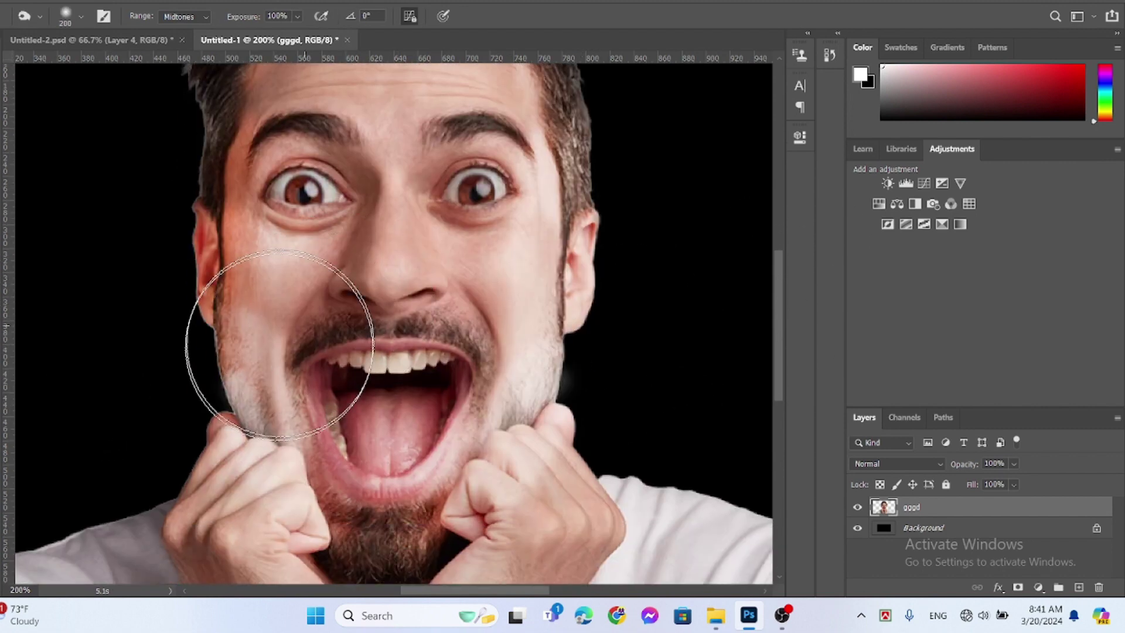
left_click_drag(271, 428, 356, 524)
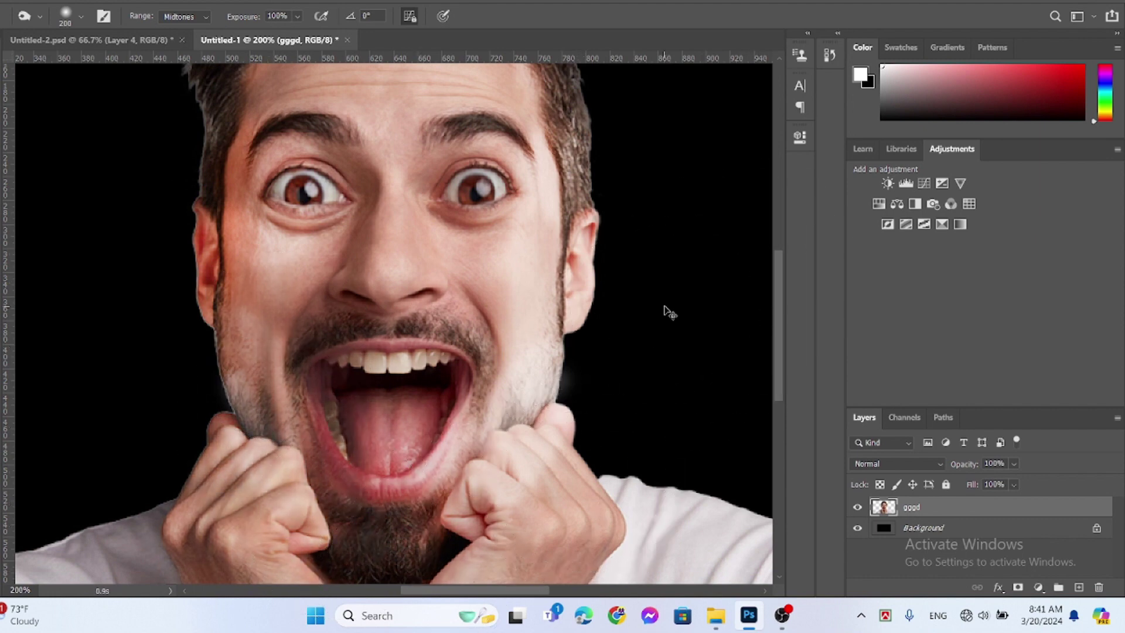
key("ctrl+0")
mouse_move(510, 264)
left_mouse_down()
mouse_move(530, 538)
mouse_move(500, 376)
mouse_move(486, 393)
mouse_move(498, 521)
left_mouse_up()
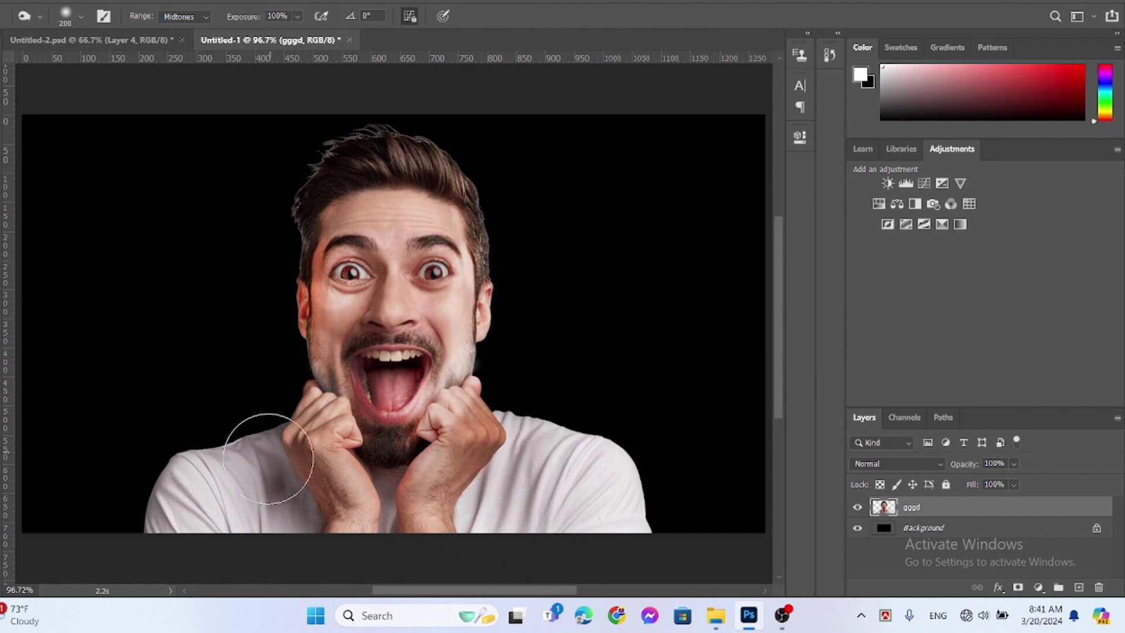
mouse_move(269, 459)
left_mouse_down()
mouse_move(175, 505)
mouse_move(405, 430)
mouse_move(569, 422)
mouse_move(532, 456)
mouse_move(585, 475)
mouse_move(382, 541)
left_mouse_up()
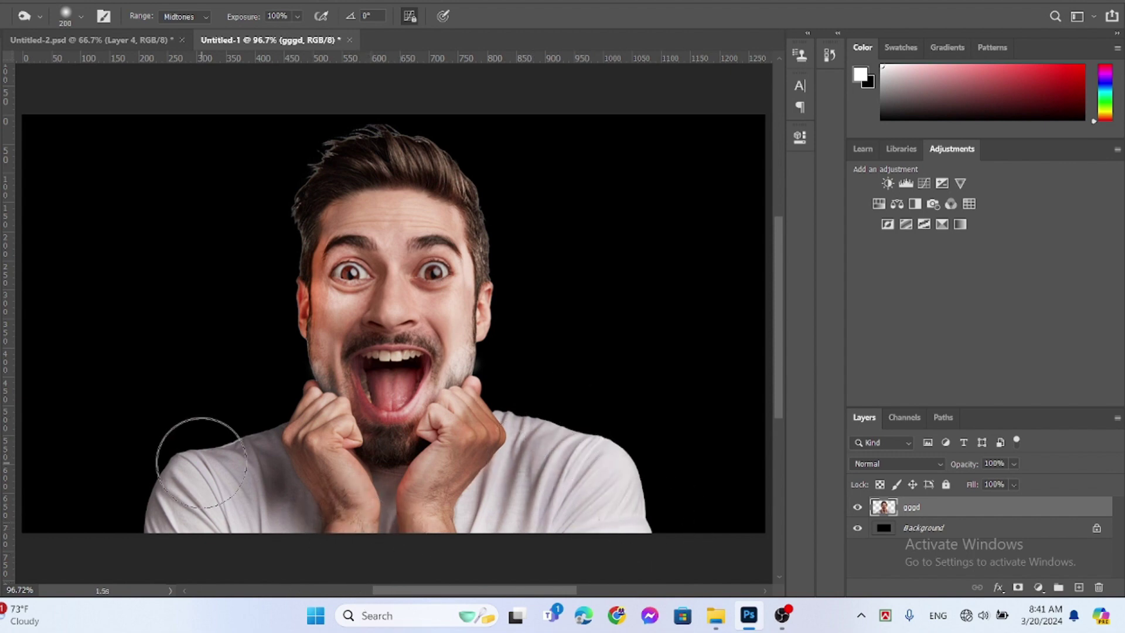
Switch to the Brush Tool and set the foreground color to pure red, ff0000.
key("b")
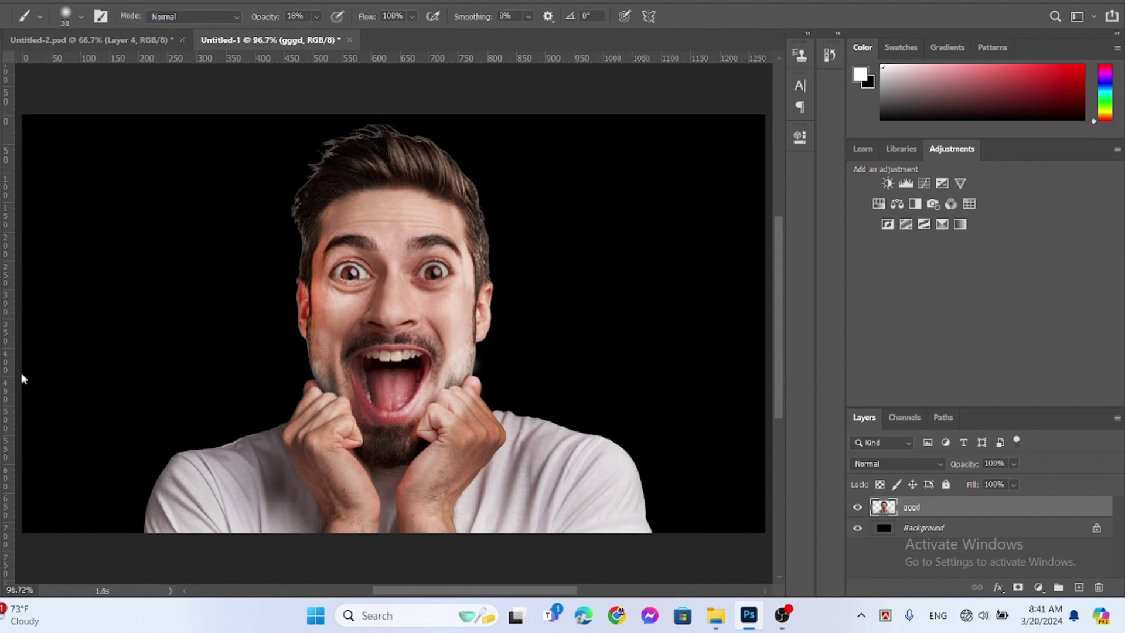
left_click(1, 486)
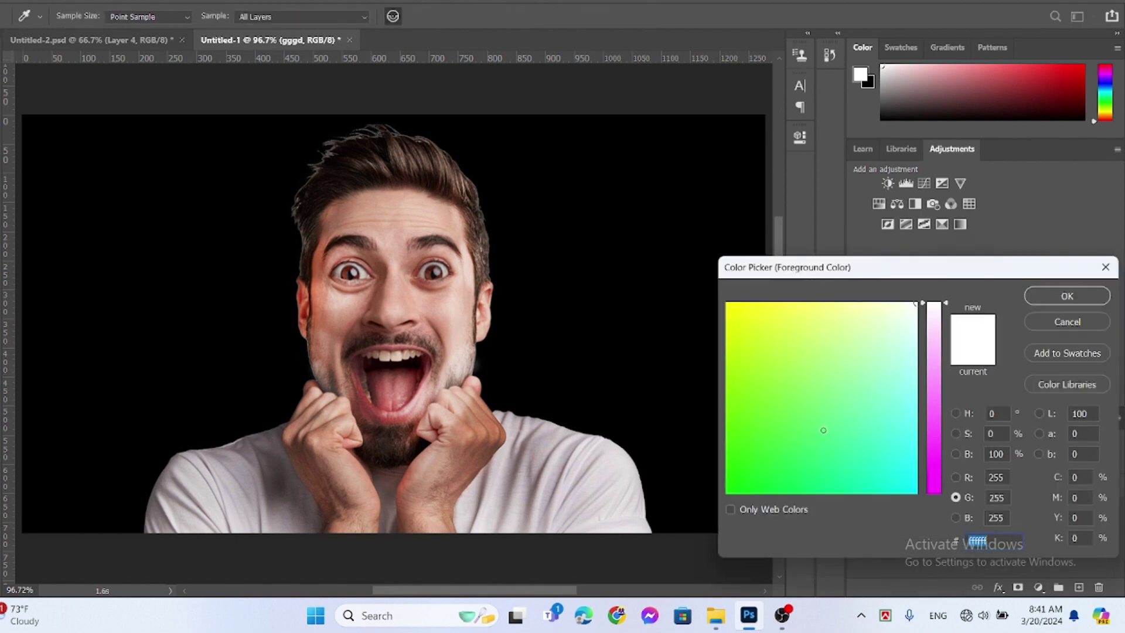
left_click(823, 430)
left_click_drag(927, 470, 952, 526)
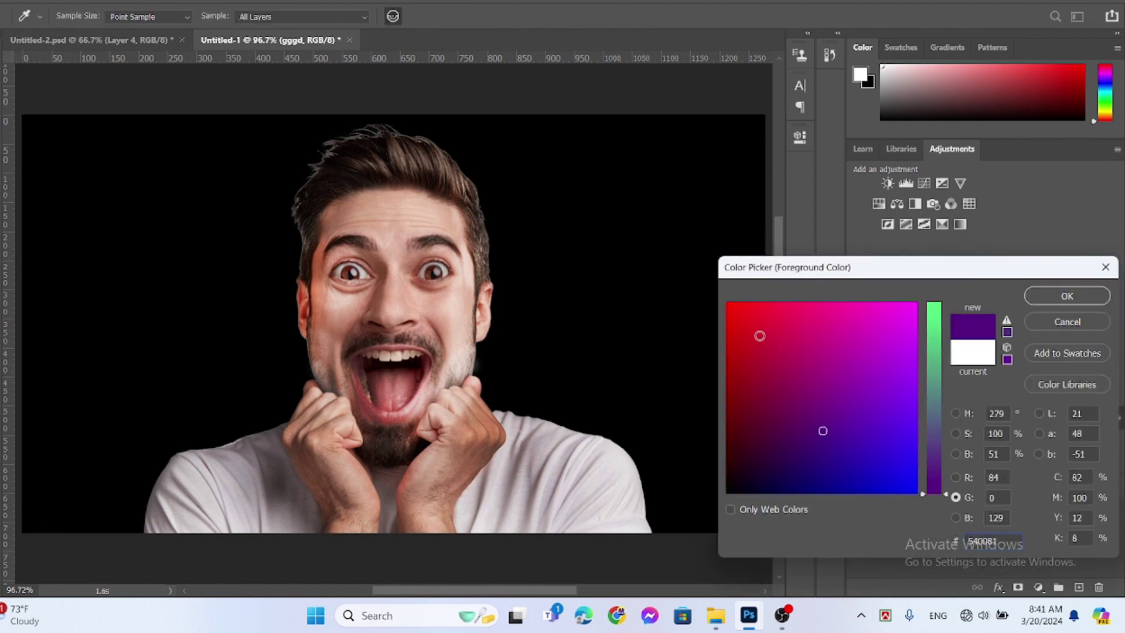
left_click_drag(761, 336, 684, 272)
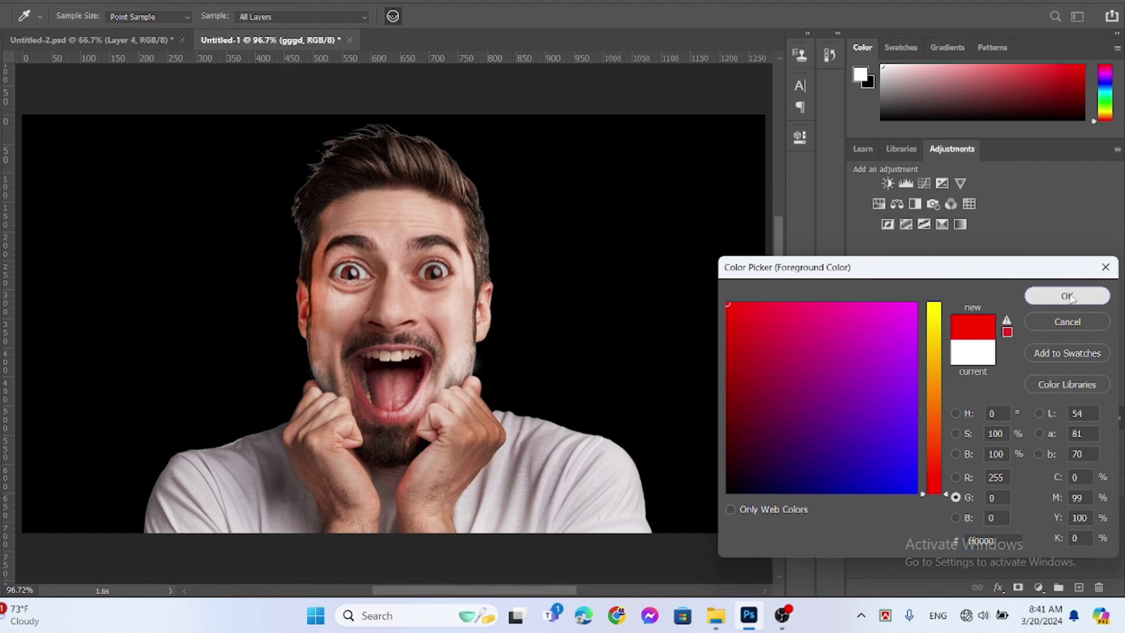
left_click(1070, 298)
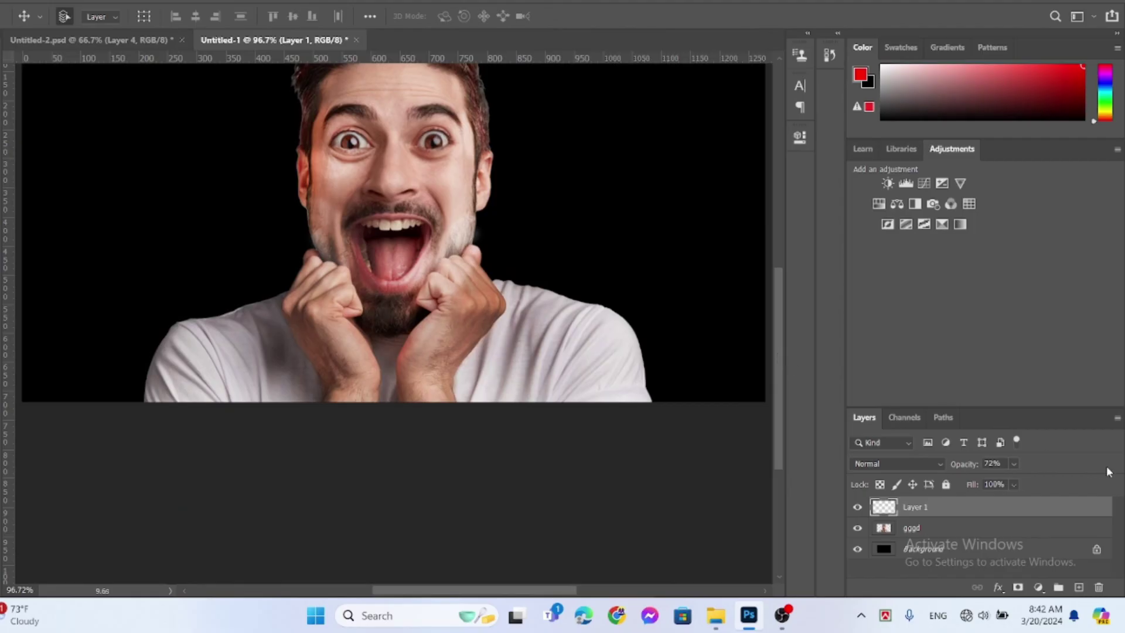
Add a new layer above Layer 1 and paint a soft white glow around the head with a 600 px brush at 18% opacity.
left_click(1080, 588)
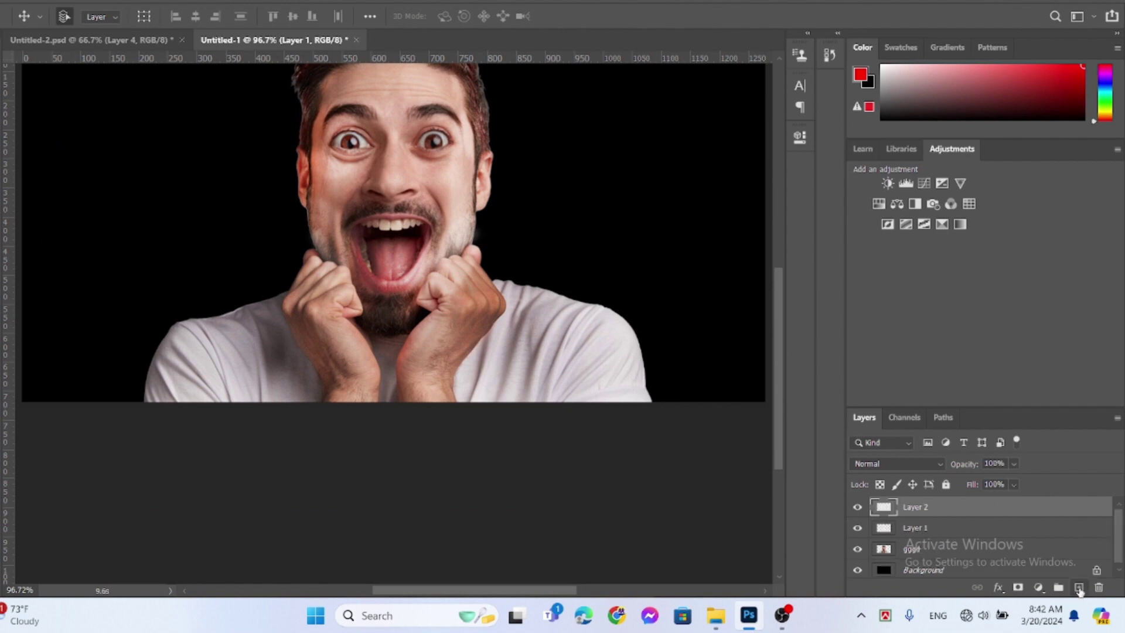
left_click_drag(777, 371, 772, 339)
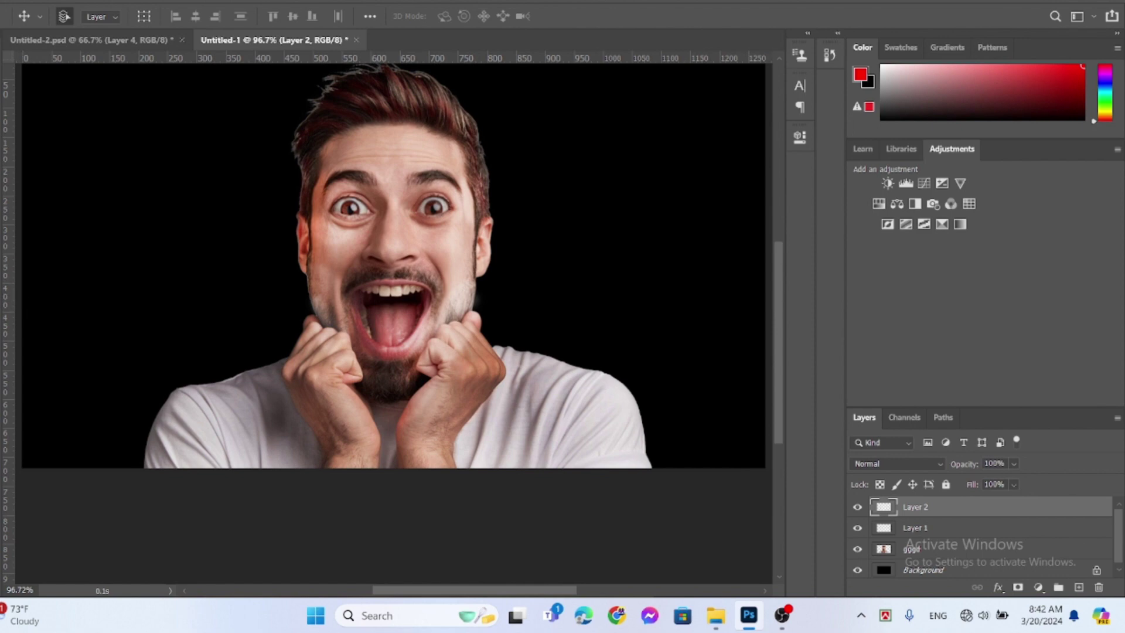
key("b")
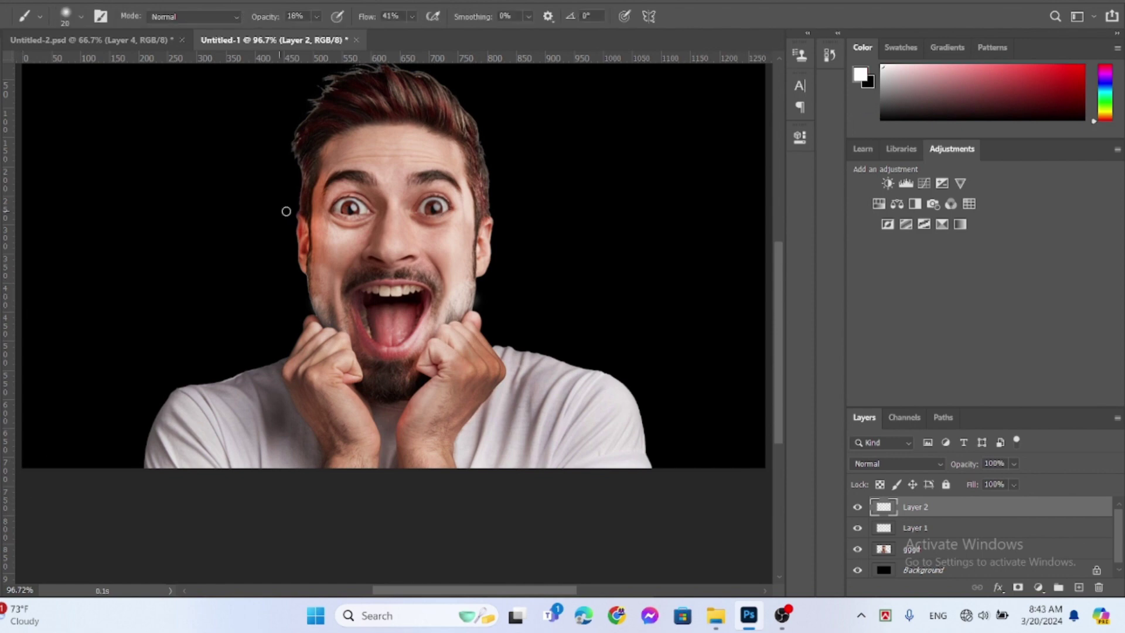
key("bracketright")
key("bracketright")
key("bracketright")
key("bracketright")
key("bracketright")
key("bracketright")
key("bracketright")
key("bracketright")
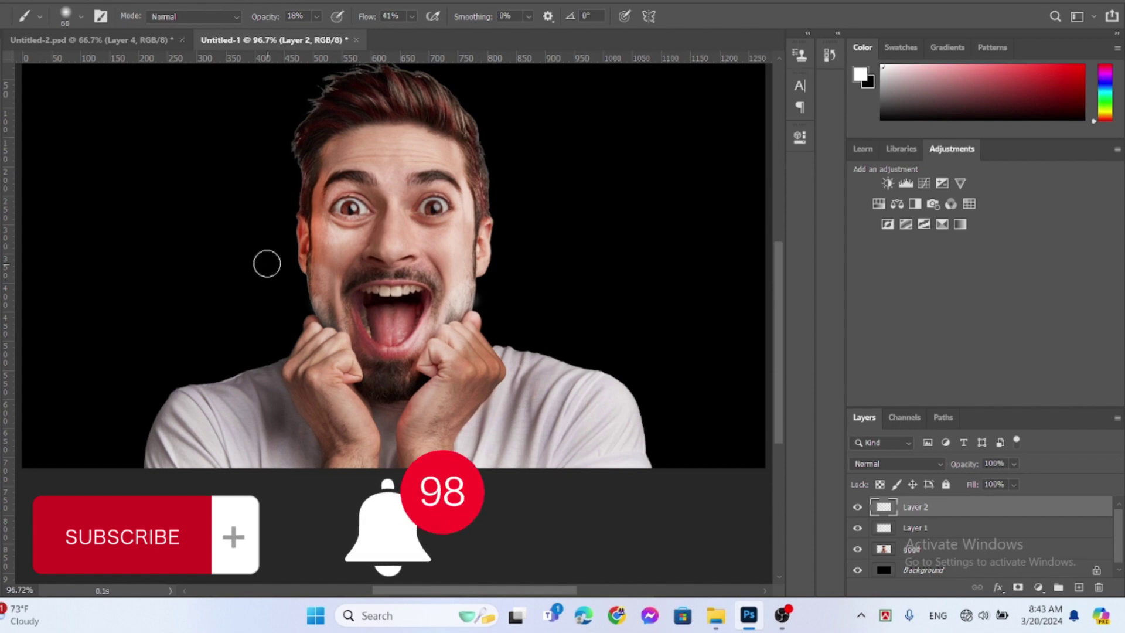
key("bracketright")
key("bracketright")
key("bracketright")
key("bracketright")
key("bracketright")
key("bracketright")
key("bracketright")
key("bracketright")
key("bracketright")
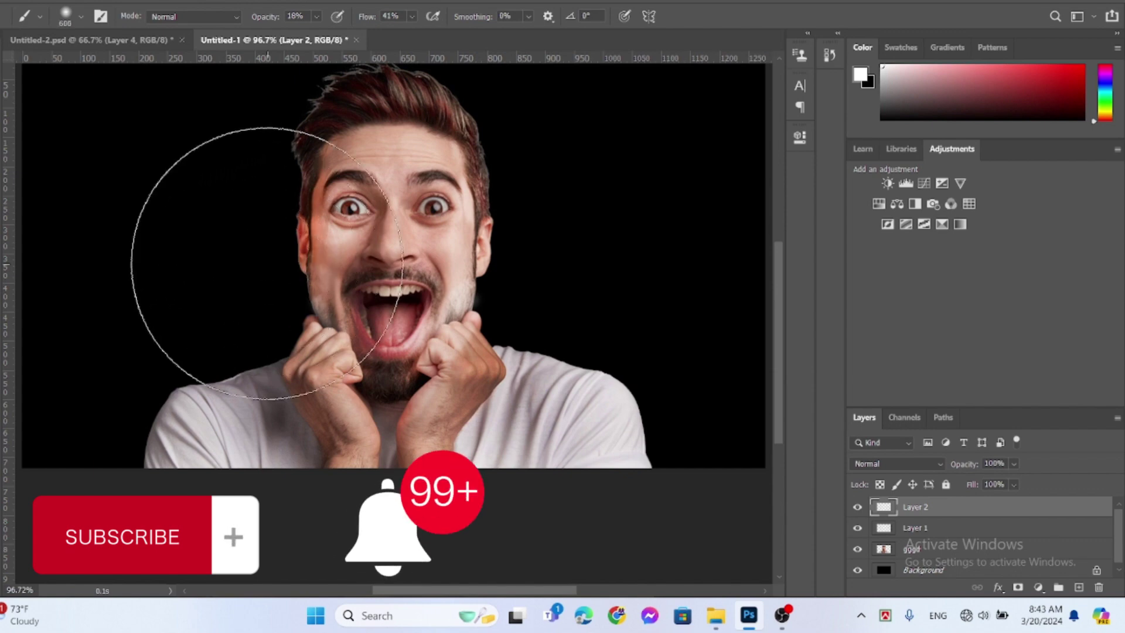
mouse_move(318, 274)
left_mouse_down()
mouse_move(326, 352)
mouse_move(276, 452)
mouse_move(282, 284)
mouse_move(402, 156)
mouse_move(397, 212)
left_mouse_up()
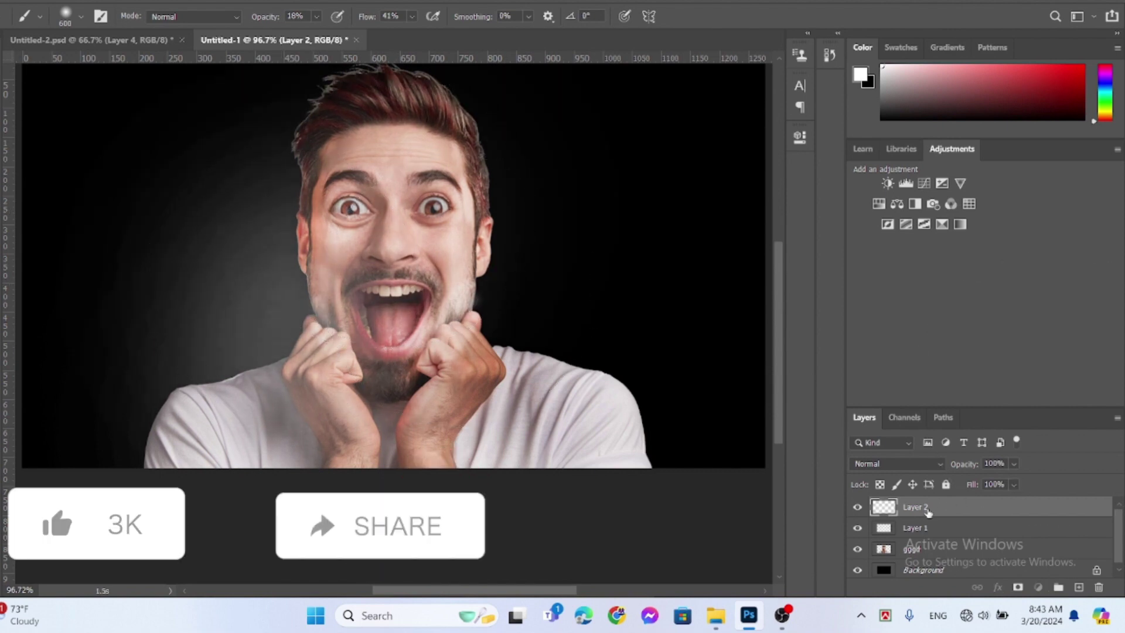
Move Layer 2 beneath the portrait layer and extend the soft white glow around the head and across both sides of the background.
left_click_drag(928, 512, 928, 557)
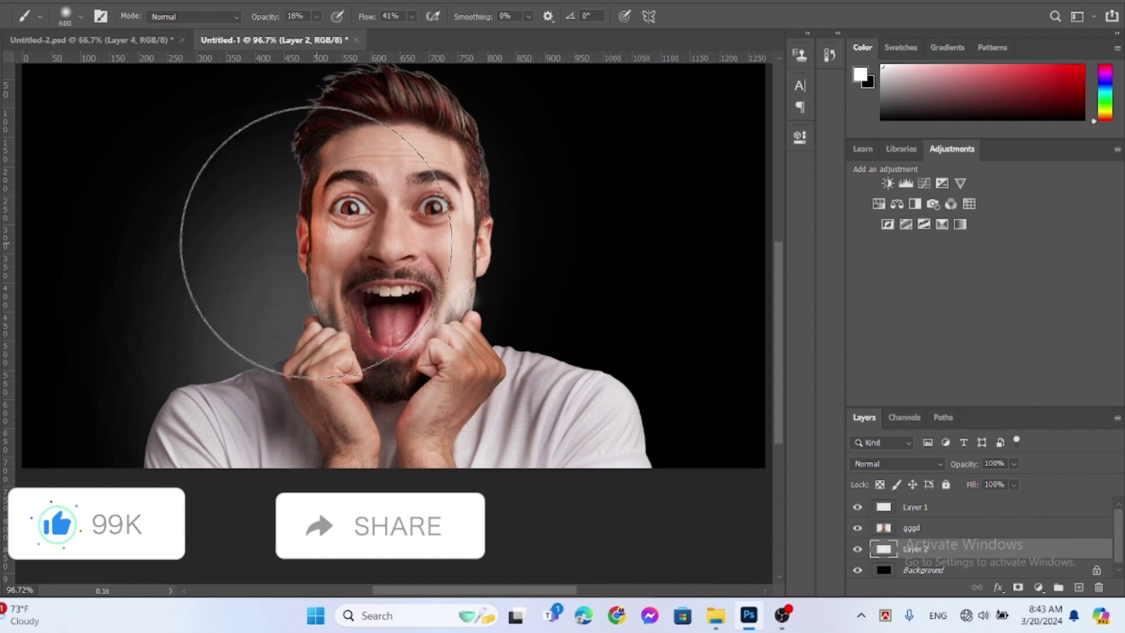
mouse_move(316, 242)
left_mouse_down()
mouse_move(339, 16)
mouse_move(399, 41)
mouse_move(425, 162)
mouse_move(422, 101)
mouse_move(422, 311)
mouse_move(447, 251)
left_mouse_up()
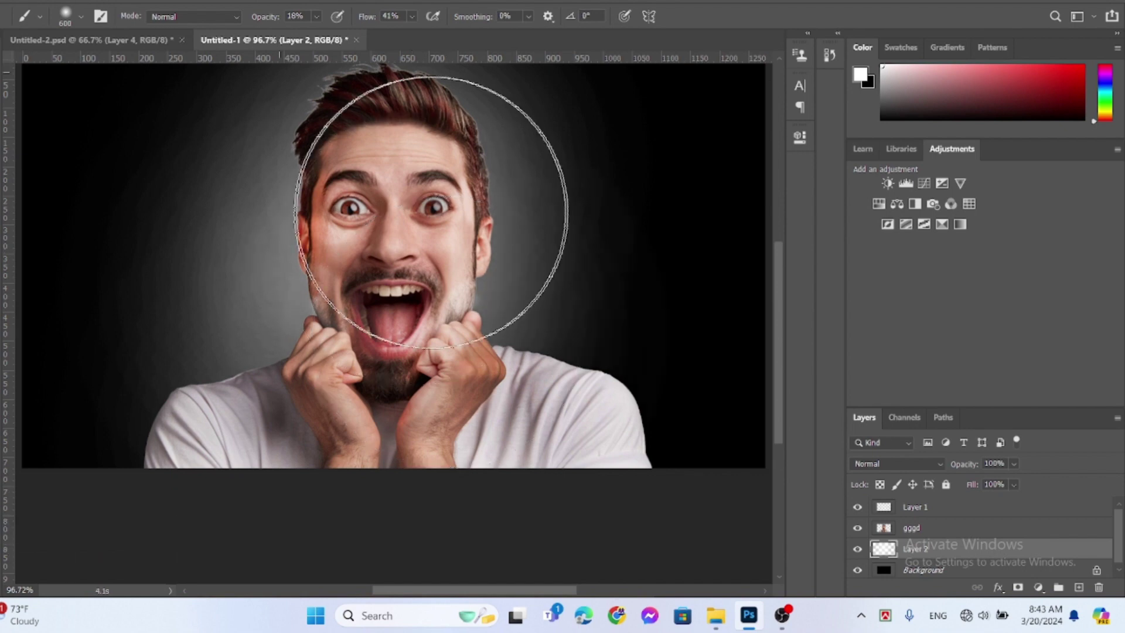
left_click_drag(68, 304, 69, 404)
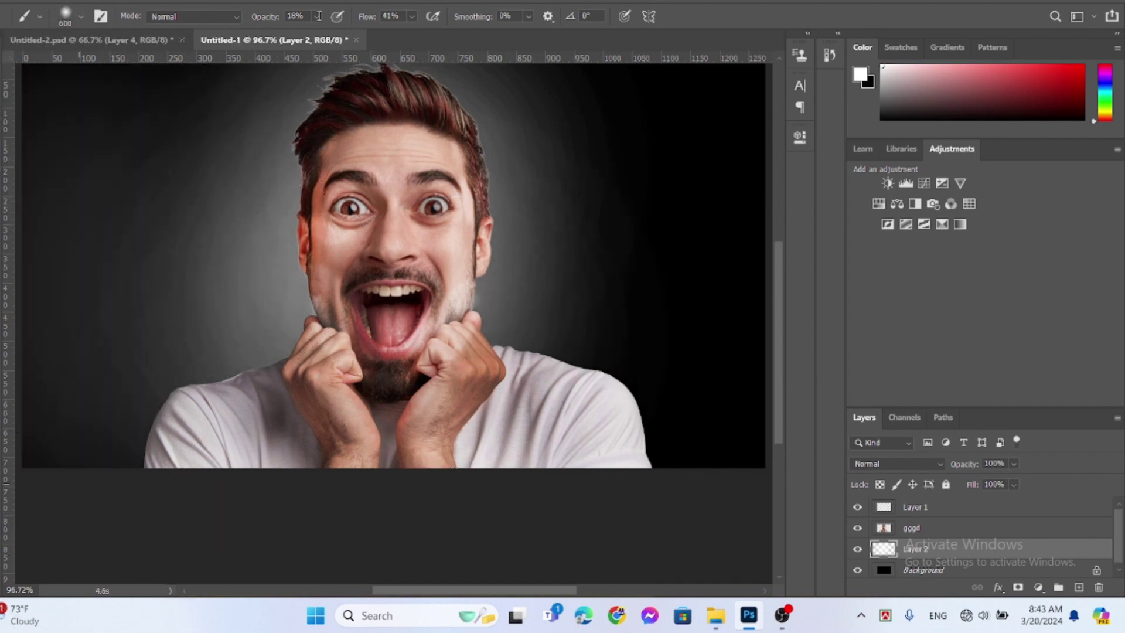
left_click_drag(638, 220, 713, 402)
left_click(664, 97)
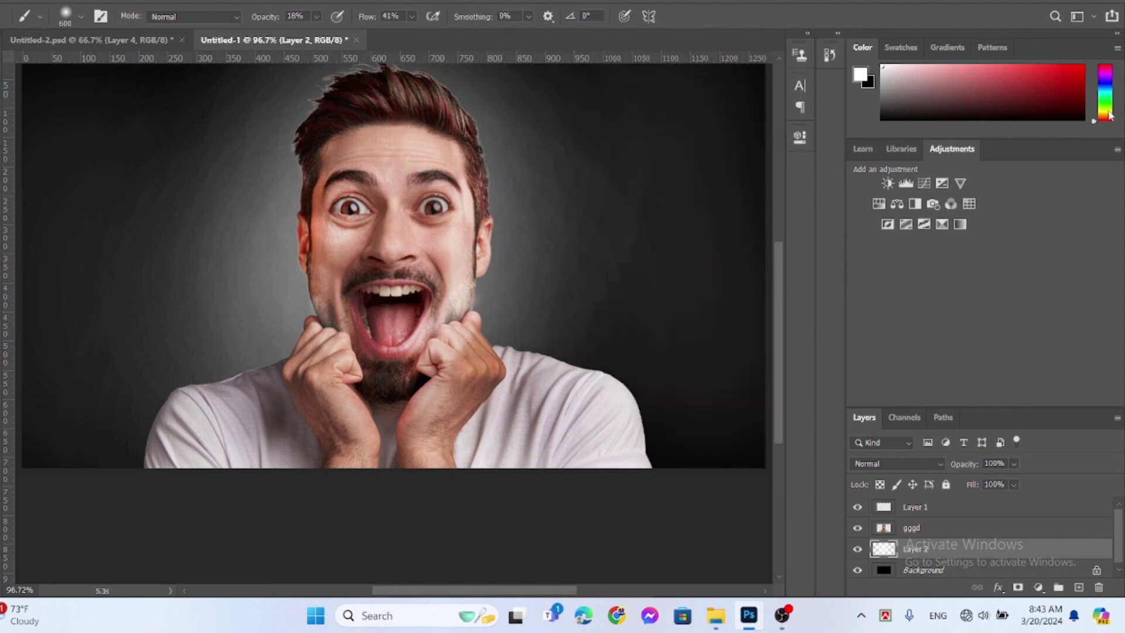
Change the foreground color to yellow and paint a yellow glow around the head and over the background beside it.
left_click_drag(1109, 115, 1107, 110)
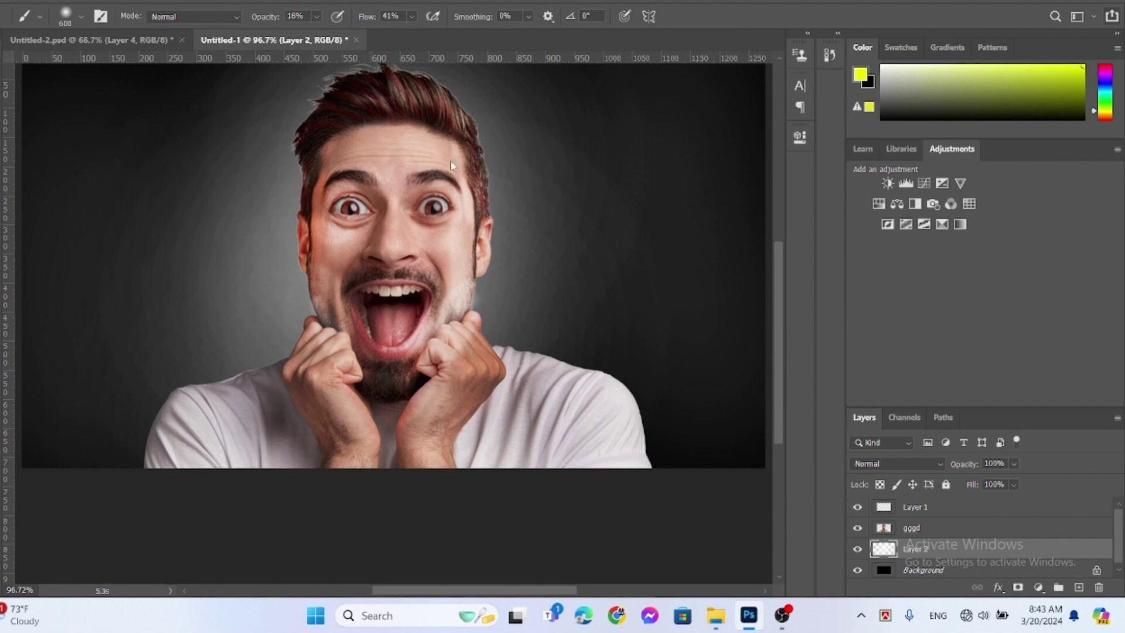
left_click(380, 181)
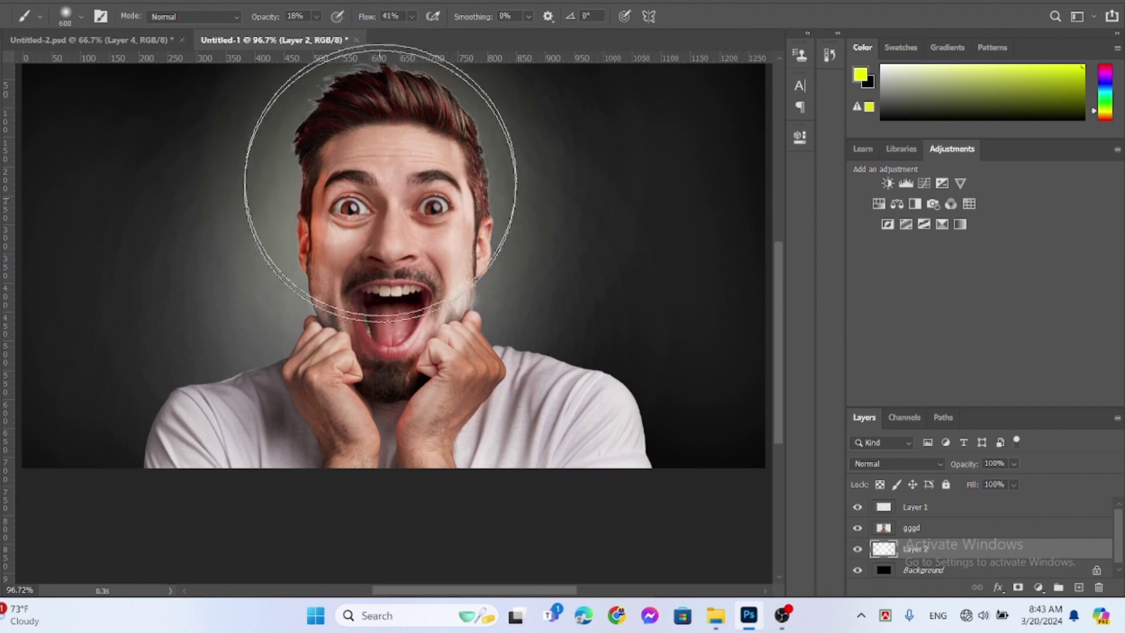
left_click(384, 139)
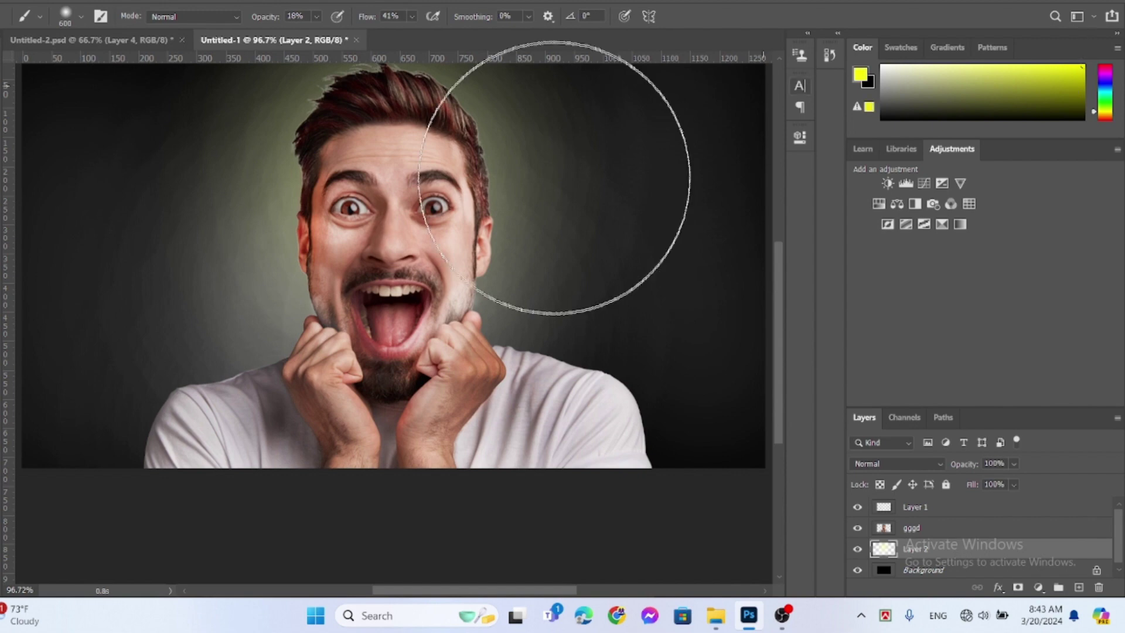
left_click(536, 202)
mouse_move(313, 206)
left_mouse_down()
mouse_move(315, 319)
mouse_move(343, 252)
mouse_move(398, 295)
mouse_move(365, 247)
mouse_move(357, 174)
mouse_move(328, 340)
mouse_move(520, 329)
mouse_move(416, 400)
left_mouse_up()
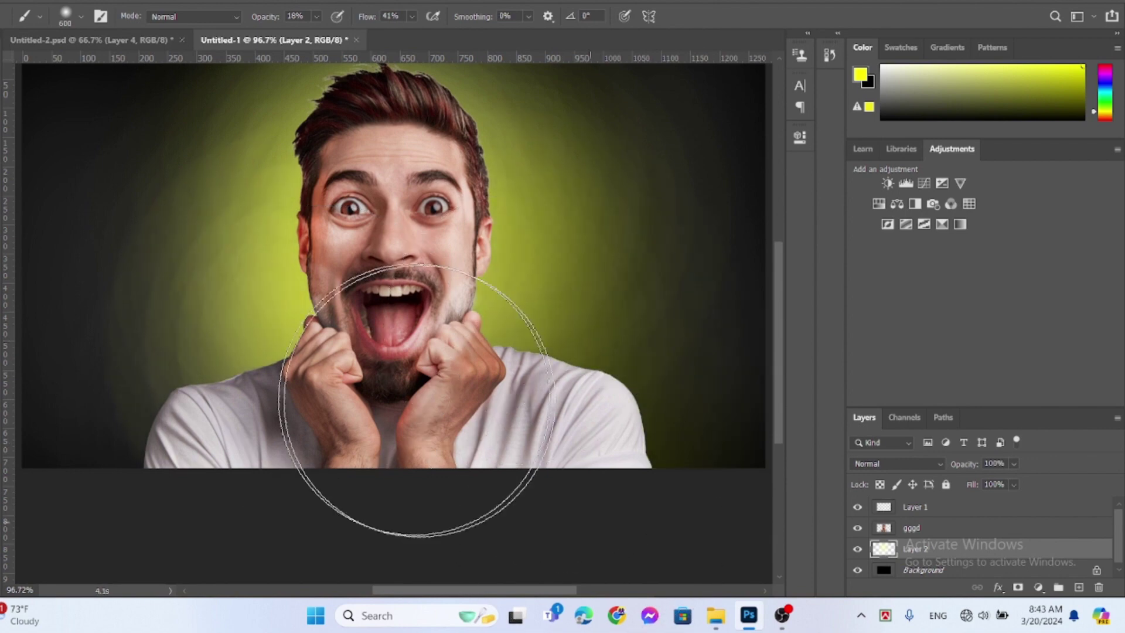
mouse_move(146, 103)
left_mouse_down()
mouse_move(50, 151)
mouse_move(120, 504)
mouse_move(106, 381)
left_mouse_up()
Paint bright green across the background on Layer 2, and add a yellow-orange glow around the head.
left_click(1106, 101)
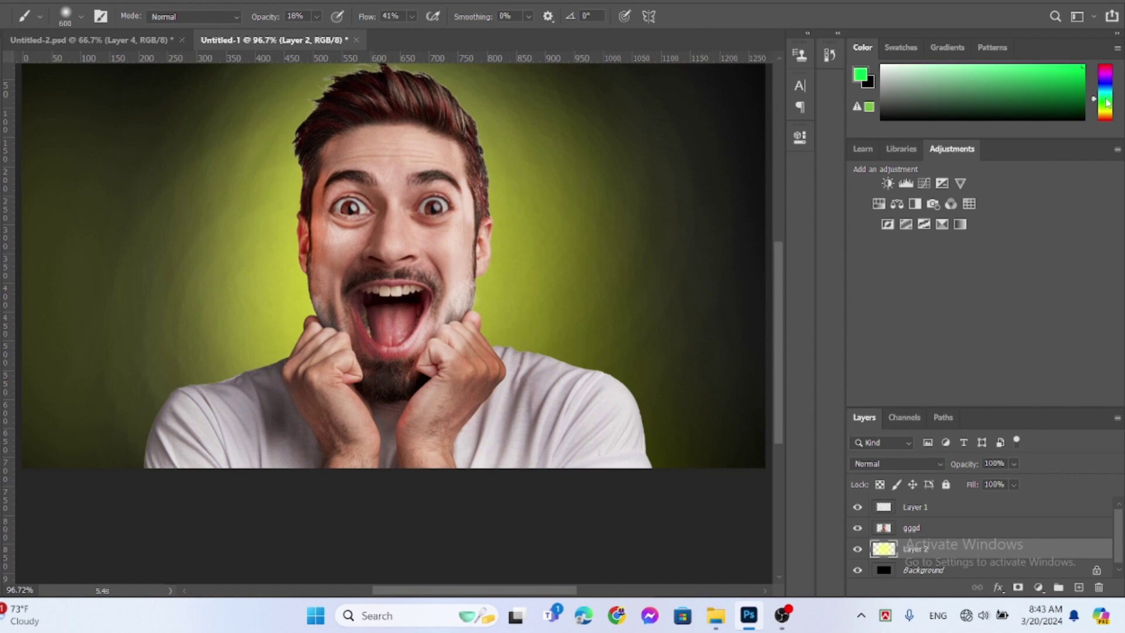
left_click_drag(1077, 79, 1115, 46)
left_click_drag(669, 163, 652, 191)
mouse_move(176, 76)
left_mouse_down()
mouse_move(51, 364)
mouse_move(138, 227)
mouse_move(190, 463)
mouse_move(185, 307)
mouse_move(377, 163)
left_mouse_up()
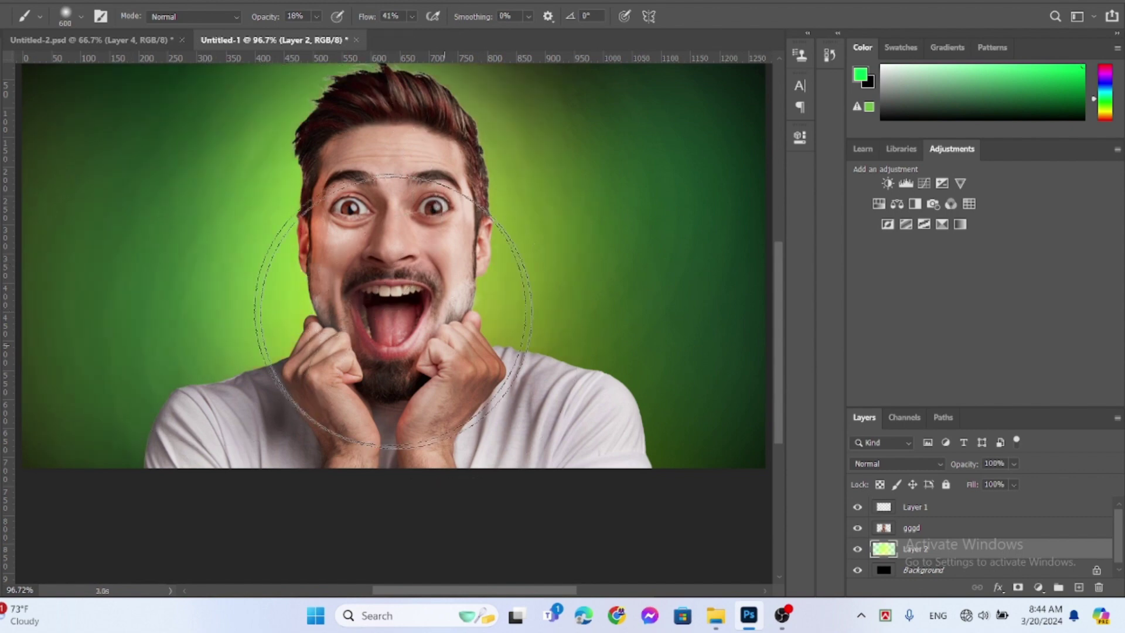
left_click_drag(376, 357, 749, 327)
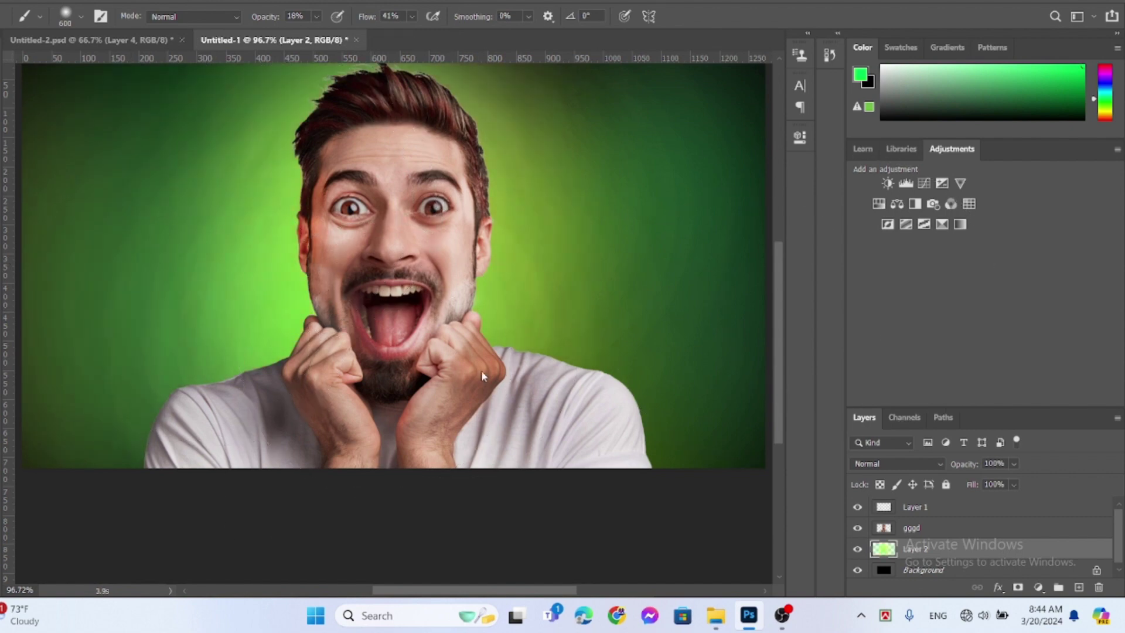
left_click(1108, 115)
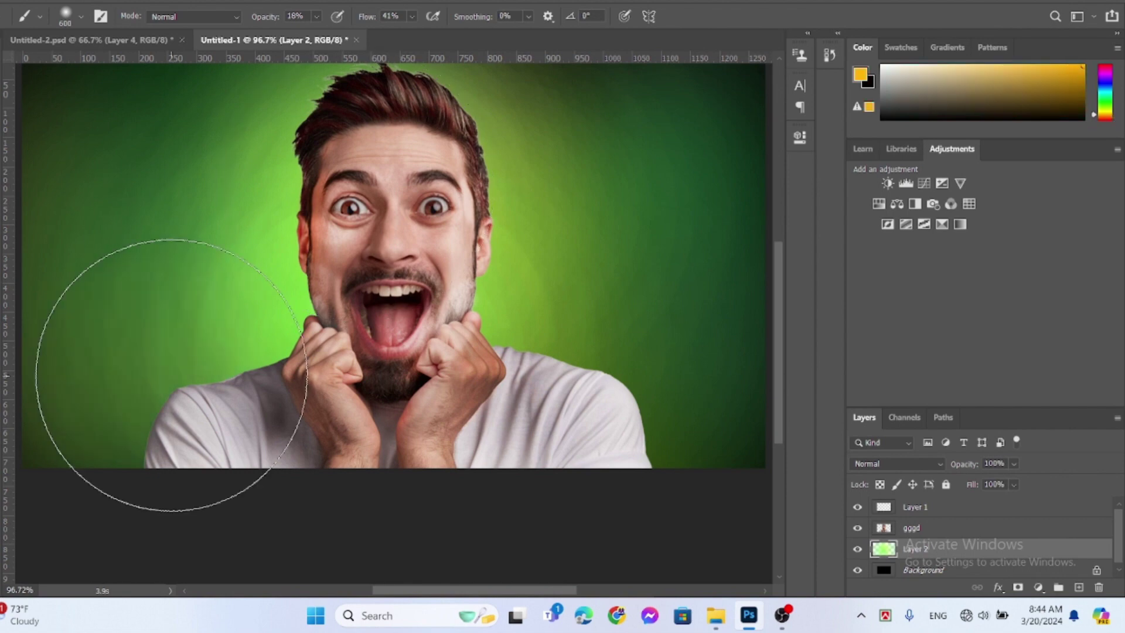
mouse_move(171, 375)
left_mouse_down()
mouse_move(170, 205)
mouse_move(181, 191)
mouse_move(350, 194)
mouse_move(395, 325)
mouse_move(480, 319)
mouse_move(498, 138)
mouse_move(480, 201)
mouse_move(477, 139)
left_mouse_up()
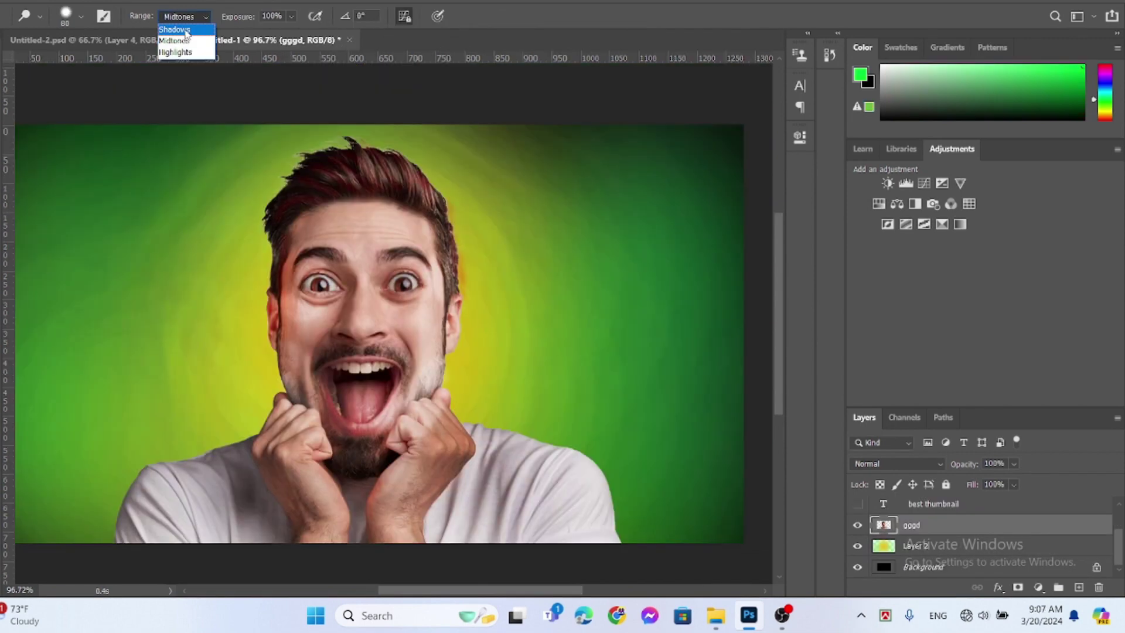
Set the Dodge range to Shadows and lighten the dark folds of the shirt beside the hands on the portrait layer.
left_click(187, 34)
left_click_drag(254, 460, 218, 579)
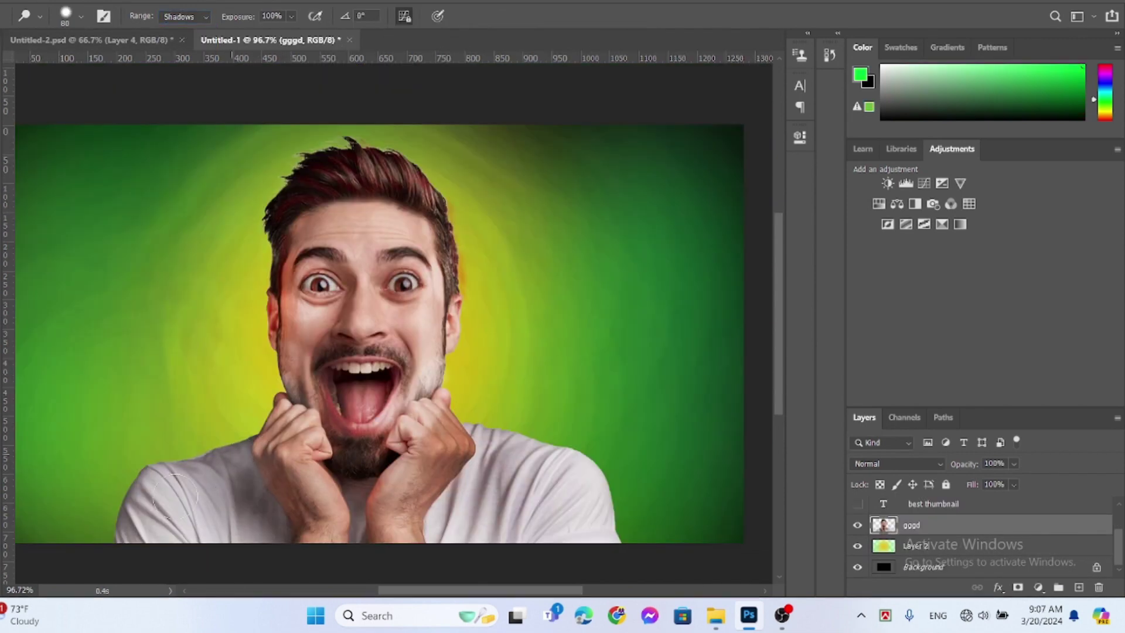
mouse_move(259, 479)
left_mouse_down()
mouse_move(247, 510)
mouse_move(469, 442)
mouse_move(520, 448)
mouse_move(245, 454)
mouse_move(279, 533)
mouse_move(171, 486)
mouse_move(359, 464)
left_mouse_up()
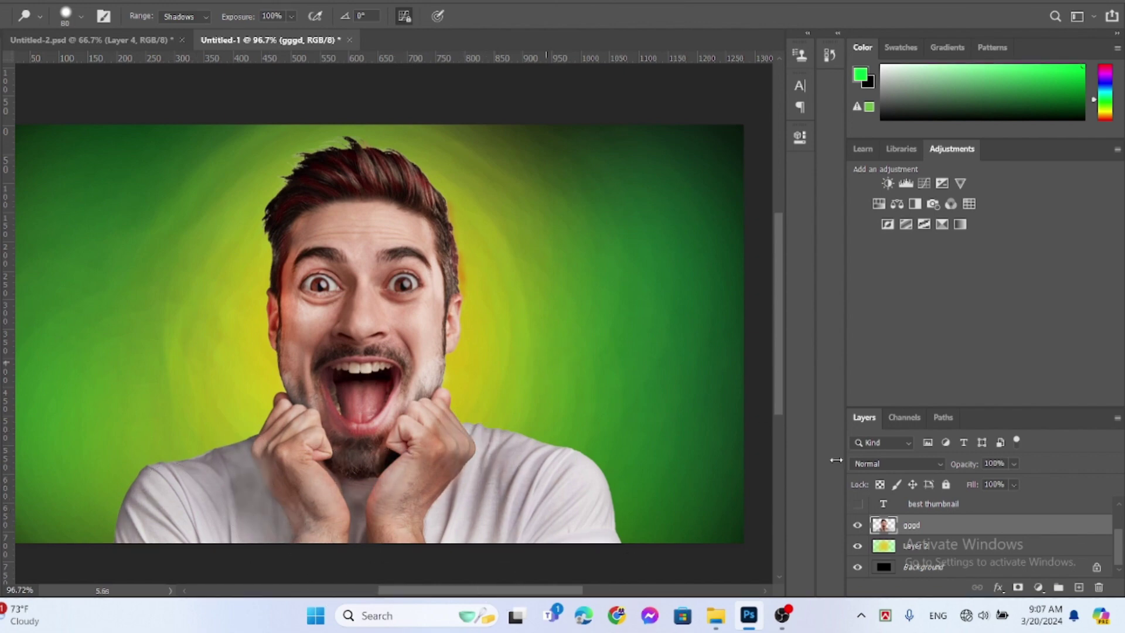
Show the "best thumbnail" text layer and move the text to the bottom of the image, across the shirt.
left_click(859, 504)
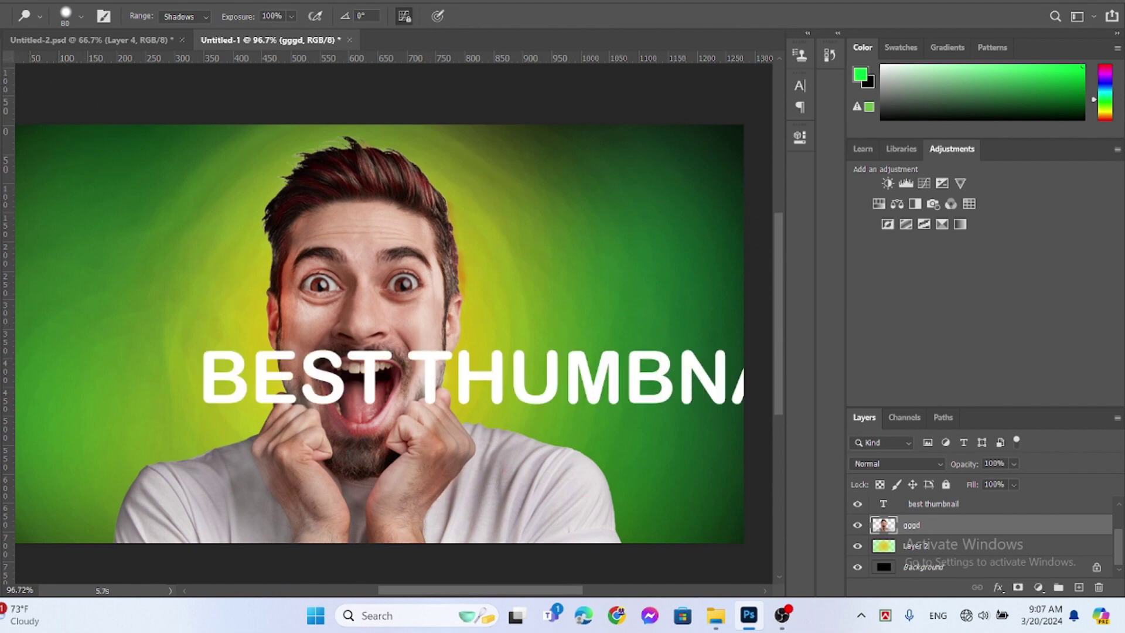
key("v")
left_click_drag(495, 387, 344, 520)
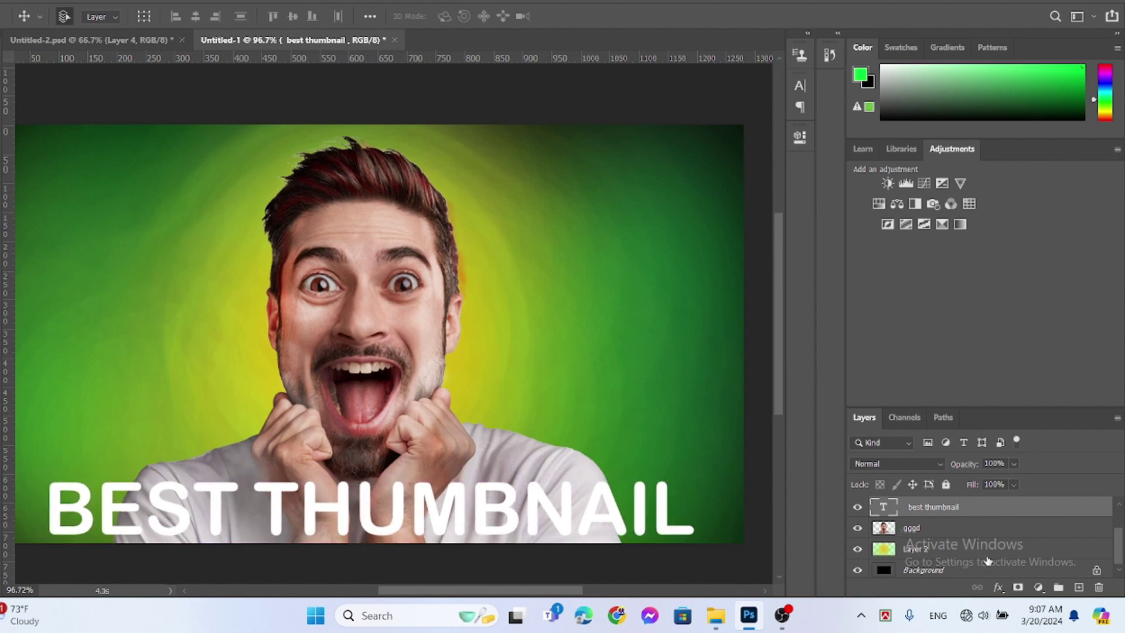
Add a red inside stroke of 4 px to the "best thumbnail" text layer.
left_click(998, 588)
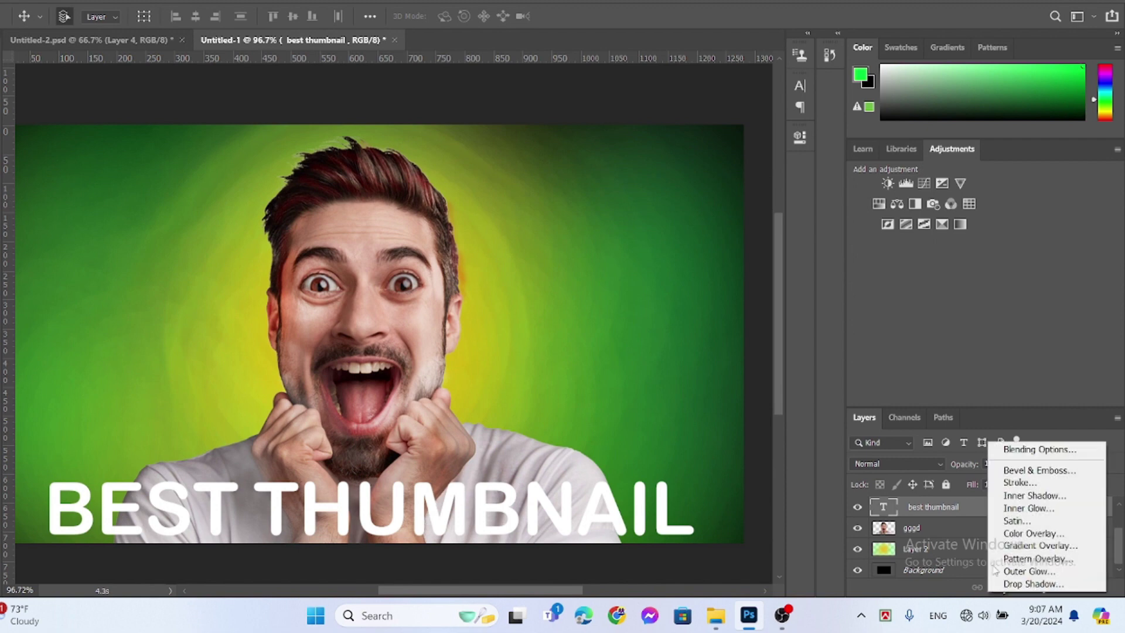
left_click(1020, 483)
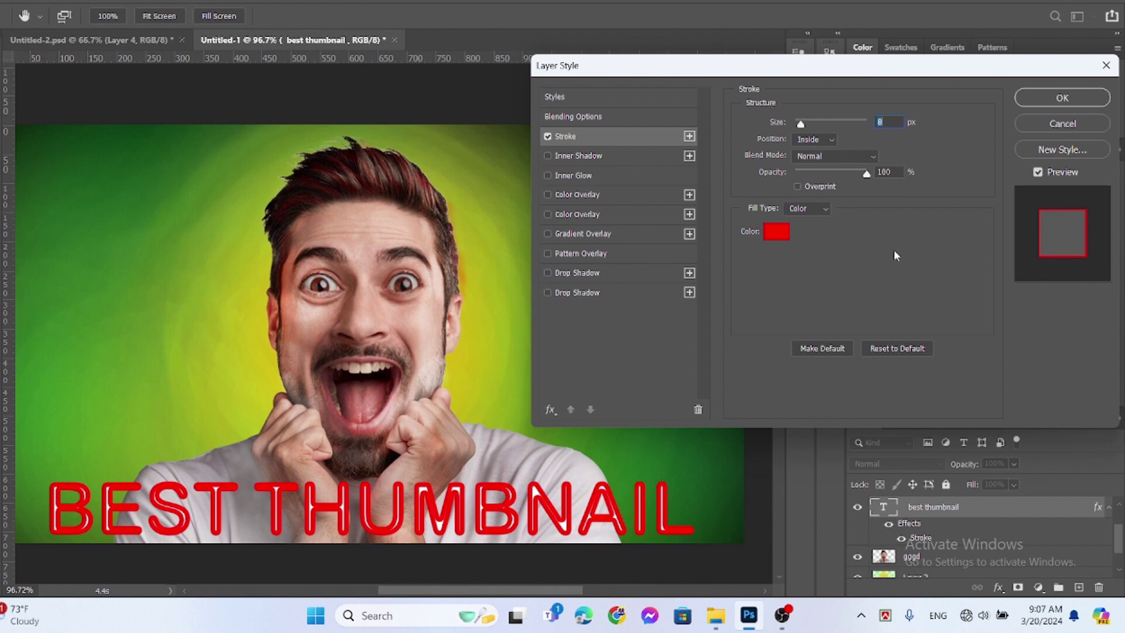
left_click_drag(800, 124, 798, 124)
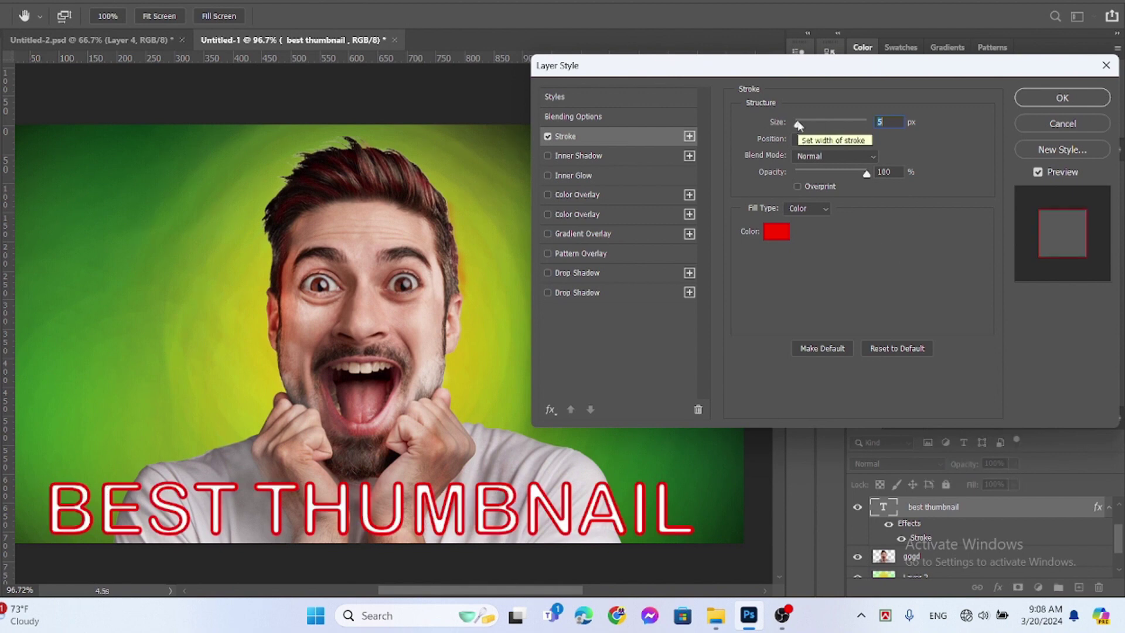
left_click_drag(798, 124, 782, 125)
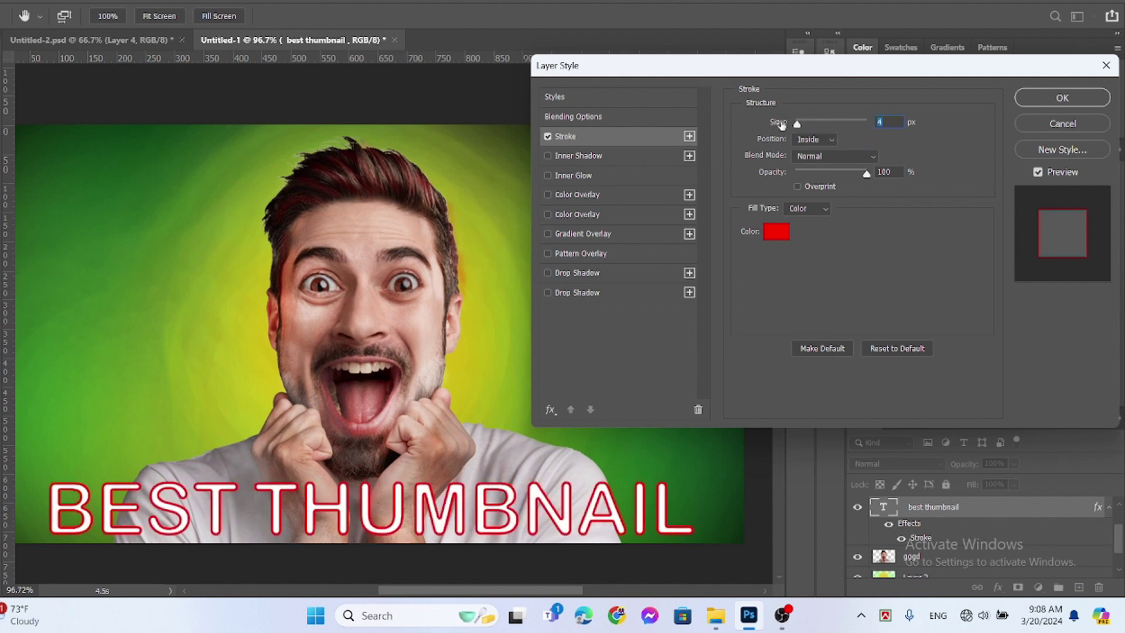
left_click(1083, 99)
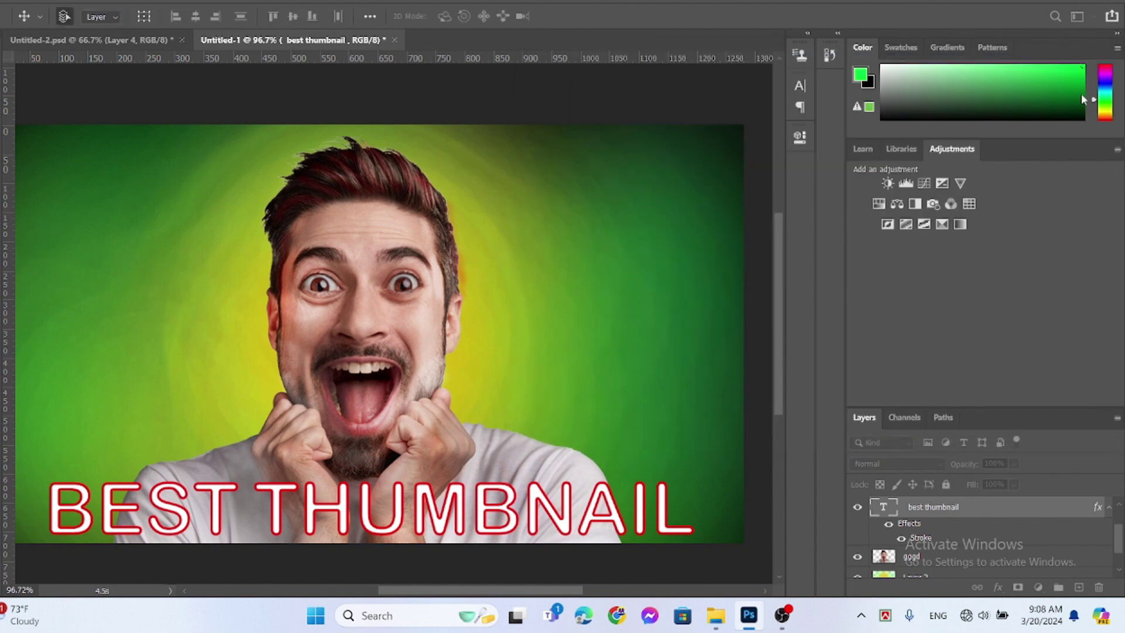
Show the "youtube" text layer and position its text across the forehead.
scroll(783, 323, "up", 3)
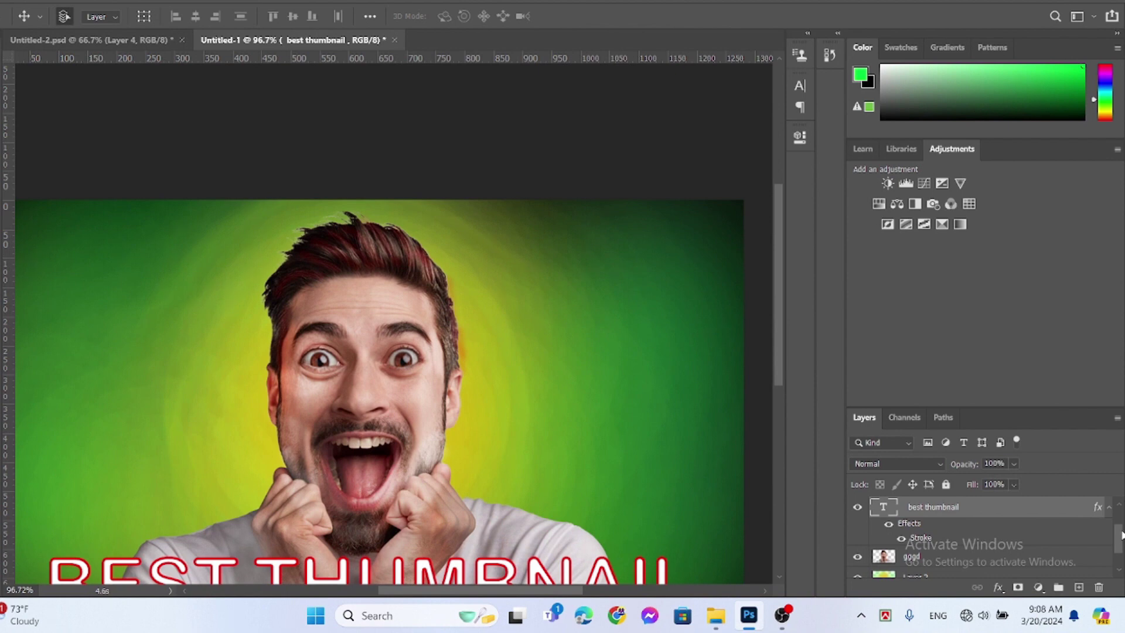
left_click_drag(1122, 535, 1122, 515)
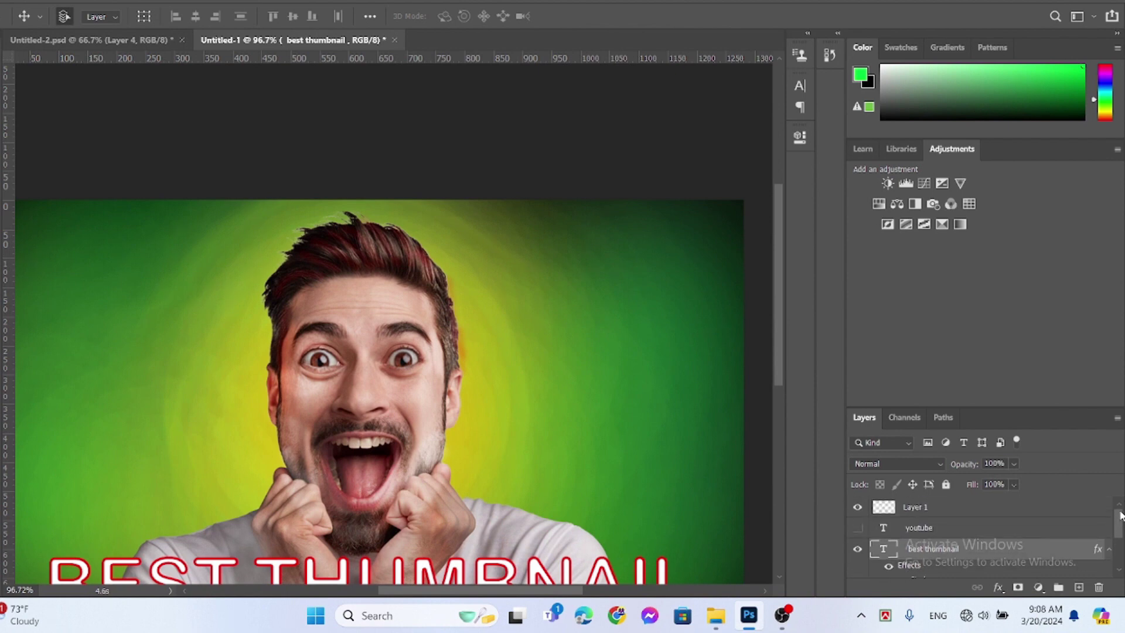
left_click(857, 528)
left_click_drag(364, 314, 356, 327)
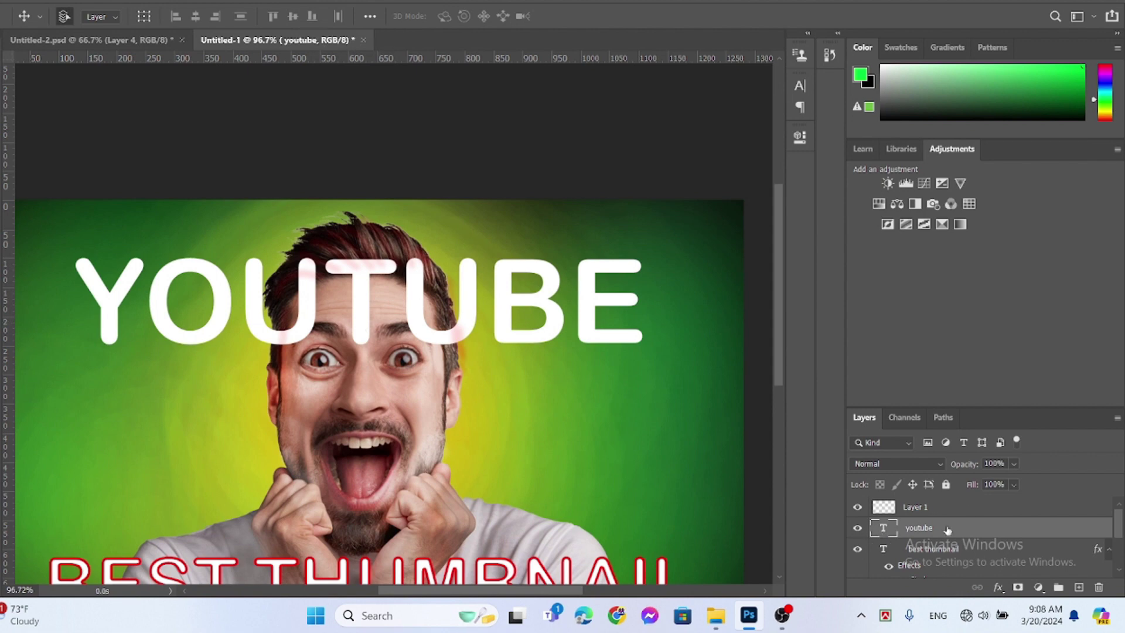
Add a red inside stroke of 5 px to the "youtube" text layer.
left_click(1000, 589)
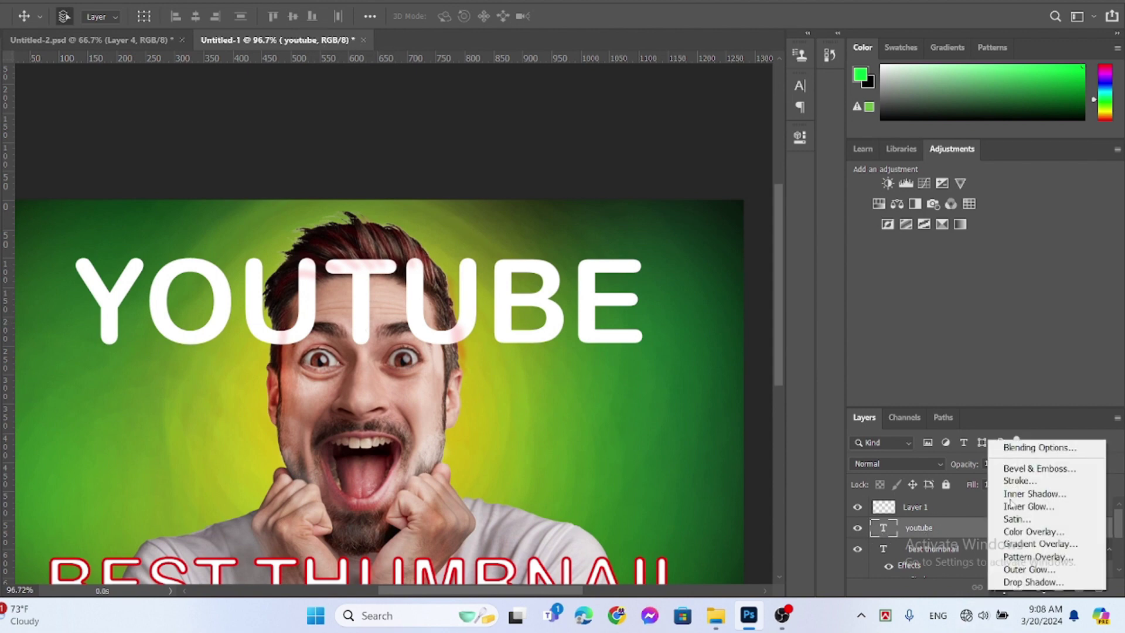
left_click(1026, 485)
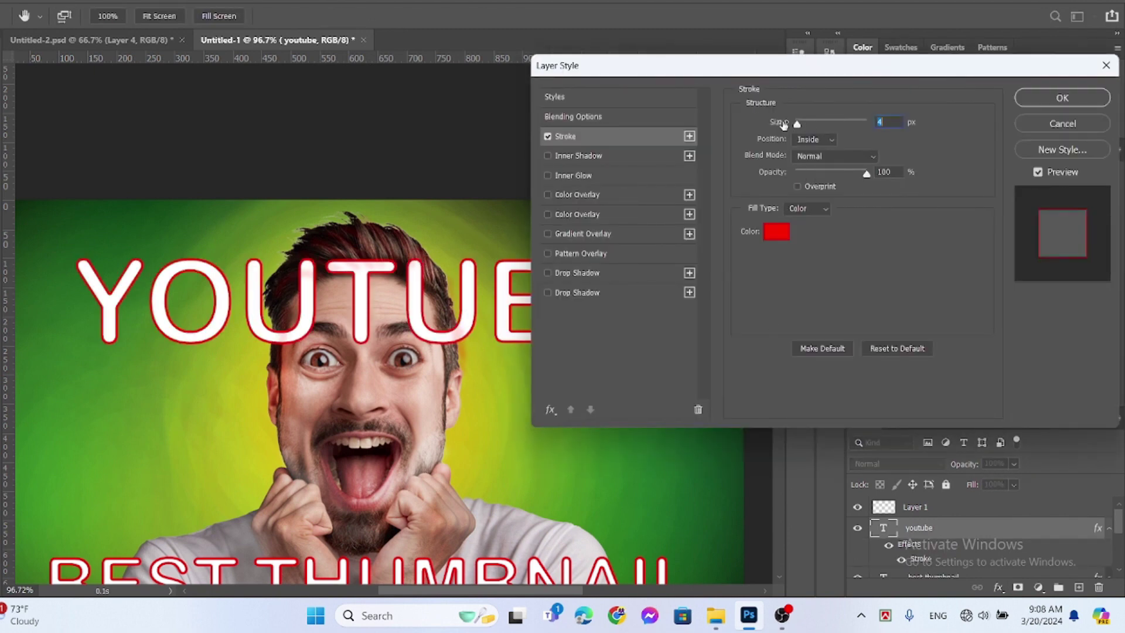
left_click_drag(783, 123, 785, 125)
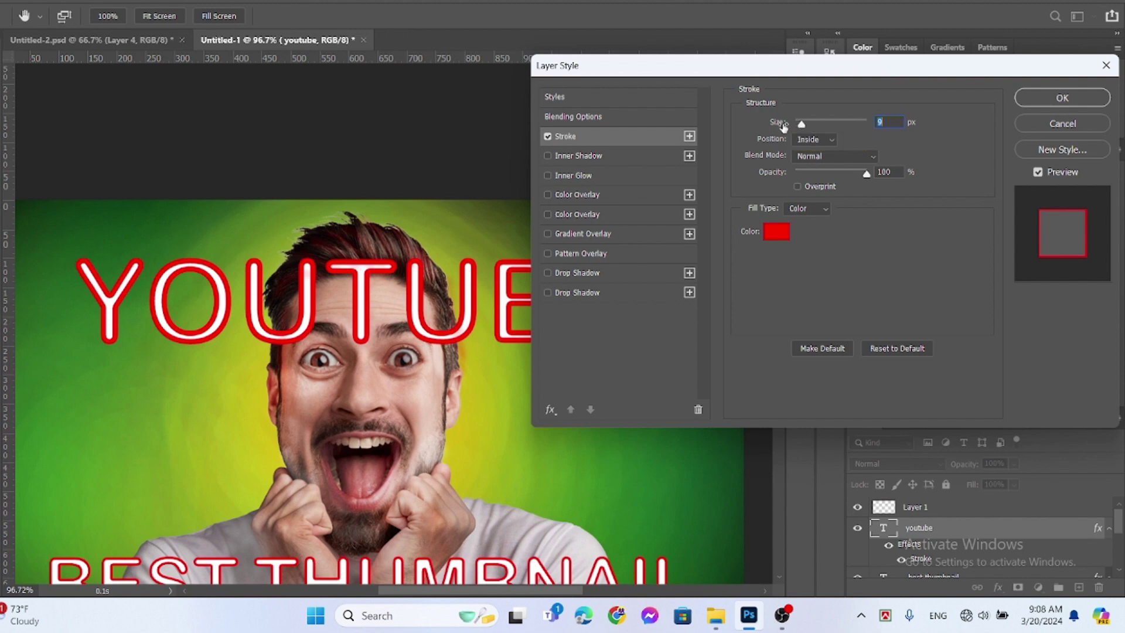
left_click_drag(783, 126, 781, 125)
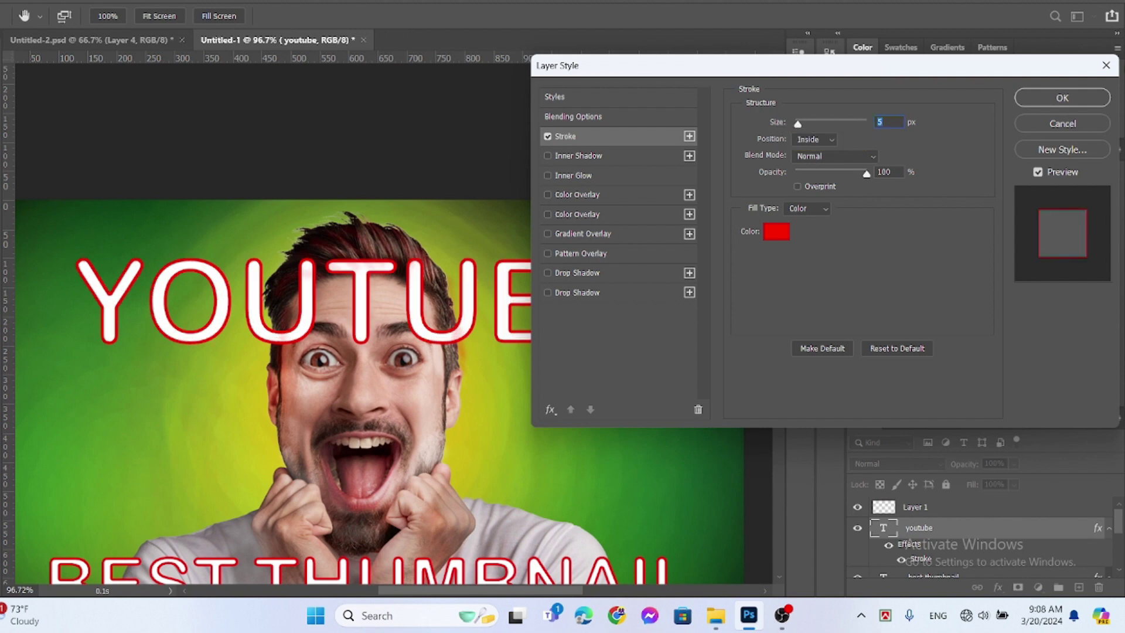
left_click(1084, 96)
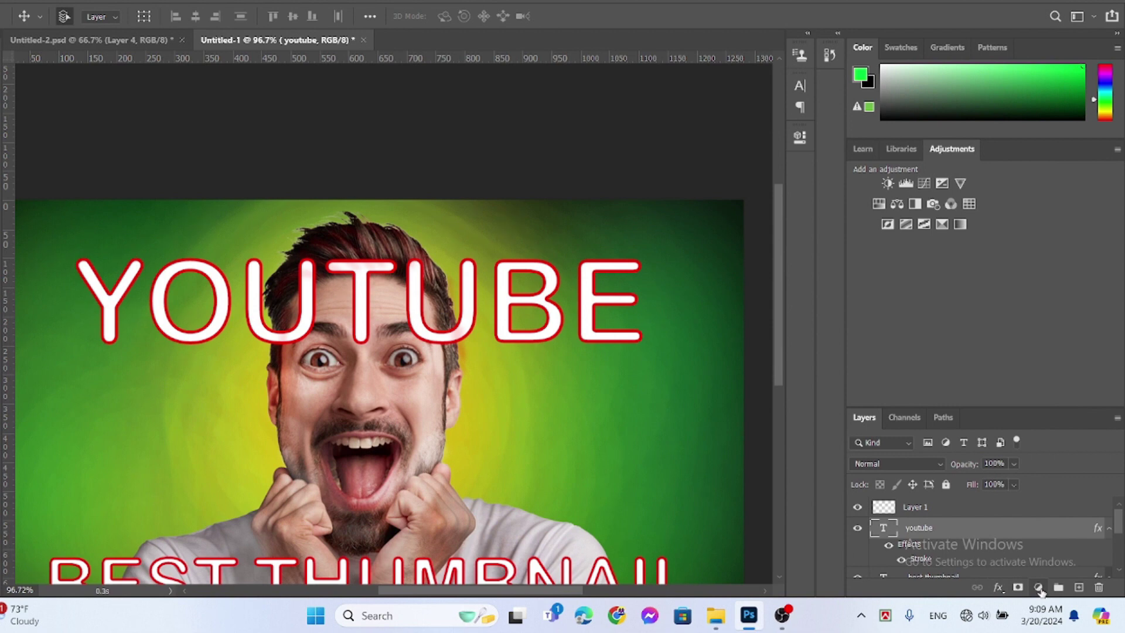
Add a gradient fill layer using the cyan-to-magenta preset from the Purples group.
left_click(1039, 587)
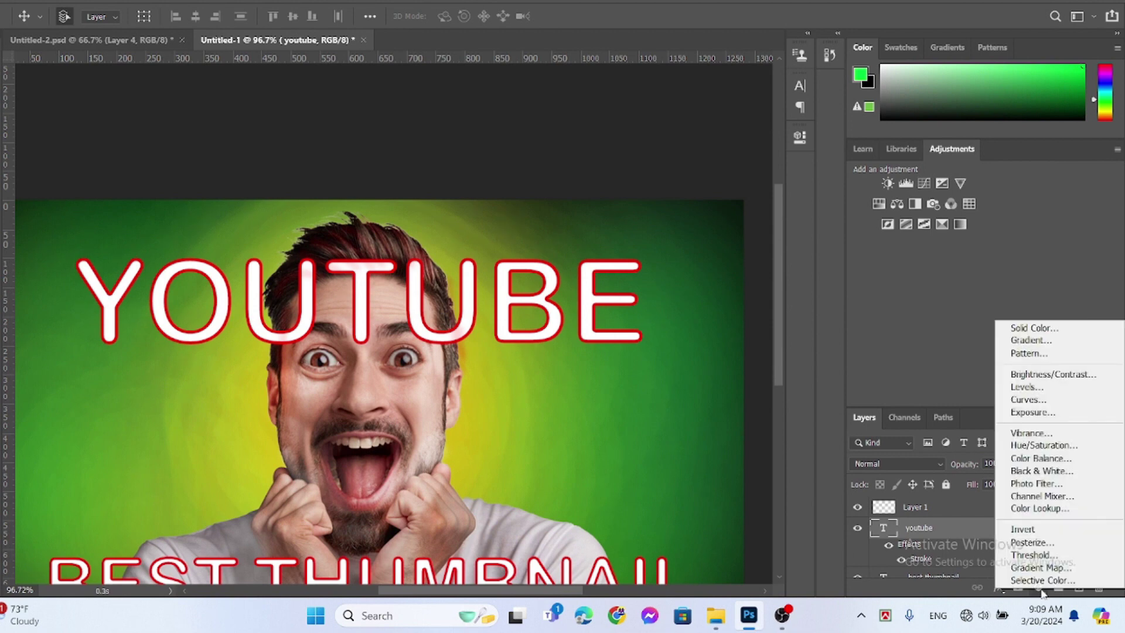
left_click(1032, 341)
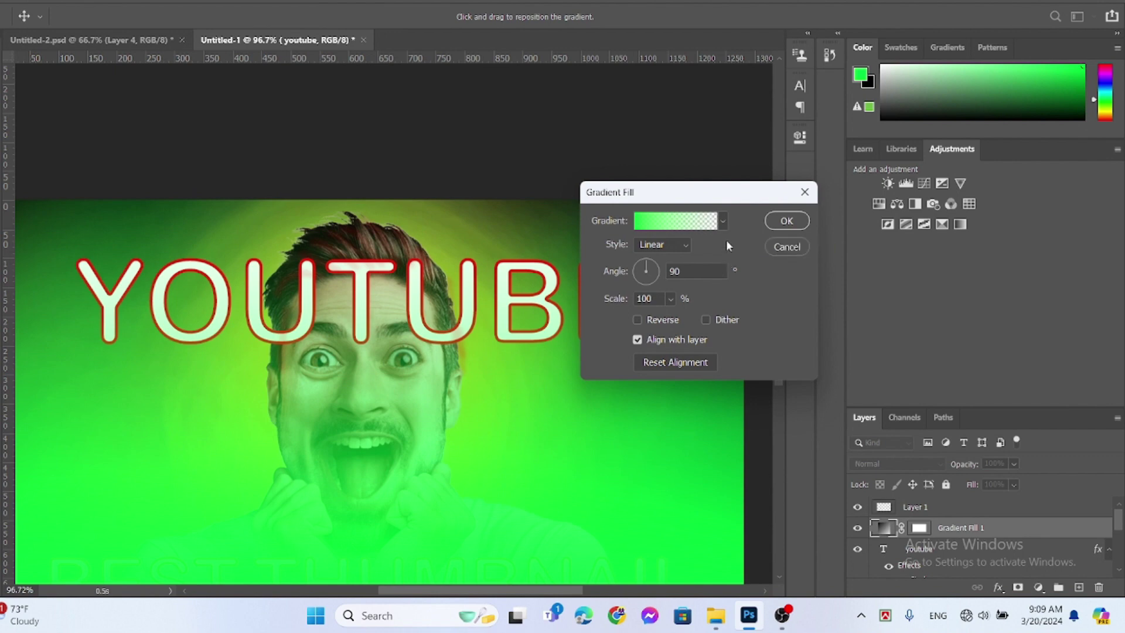
left_click(723, 223)
left_click(641, 279)
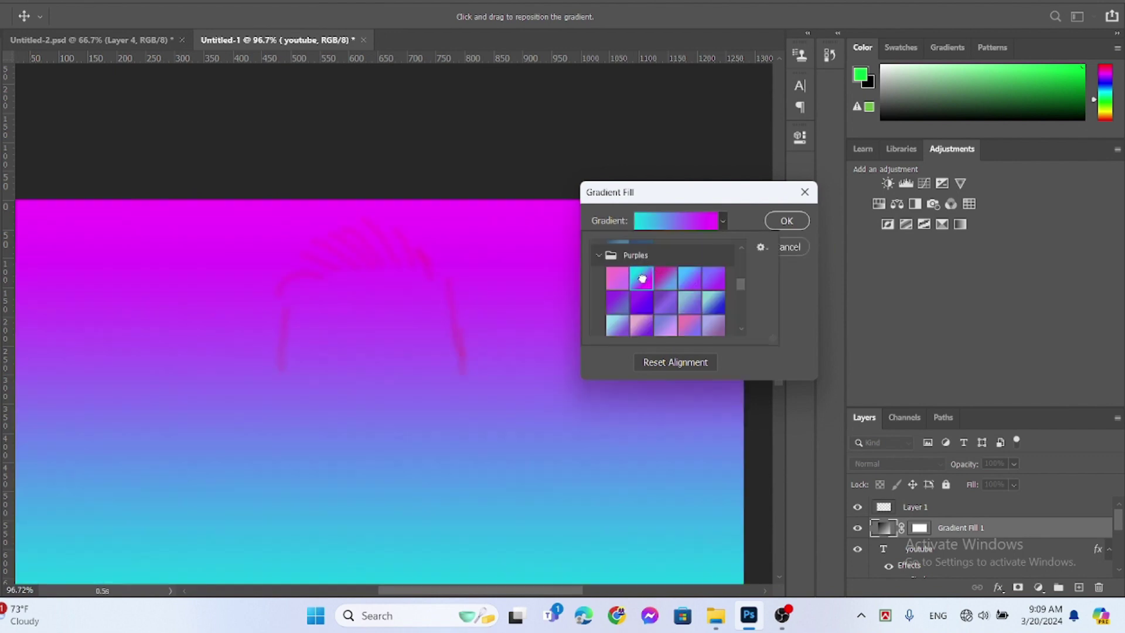
left_click(789, 222)
left_click(788, 221)
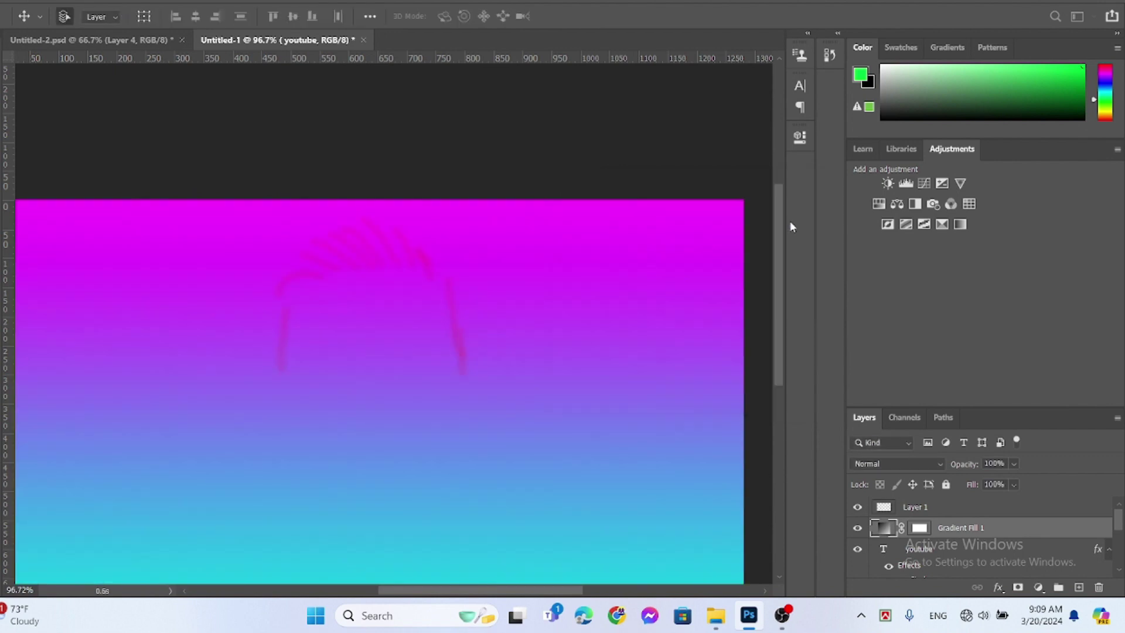
Move the gradient fill layer beneath Layer 2, just above the Background, keeping its opacity at 100%.
mouse_move(966, 530)
left_mouse_down()
mouse_move(964, 589)
mouse_move(961, 562)
left_mouse_up()
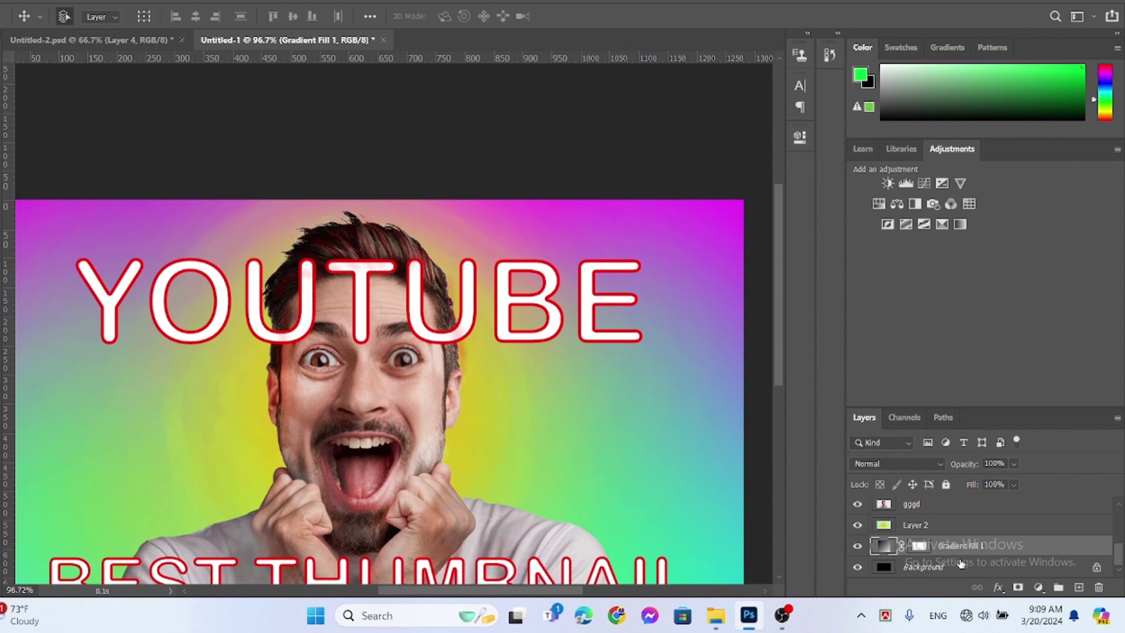
left_click(1014, 464)
left_click(991, 479)
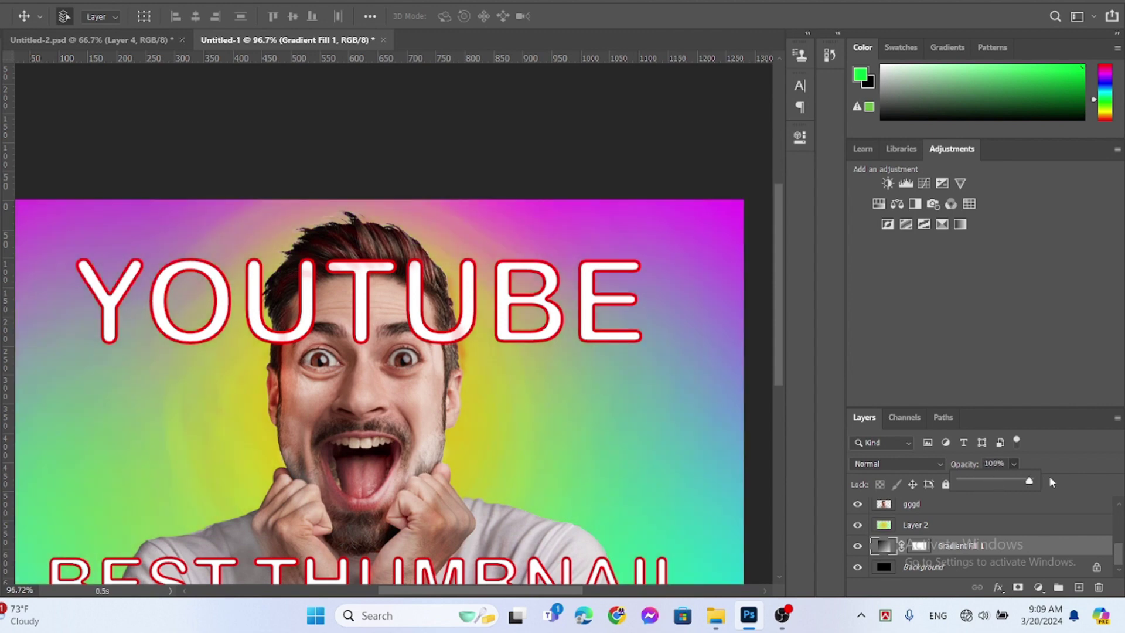
Enlarge the text box of the YOUTUBE text by extending its left and bottom edges outward.
left_click_drag(778, 258, 785, 280)
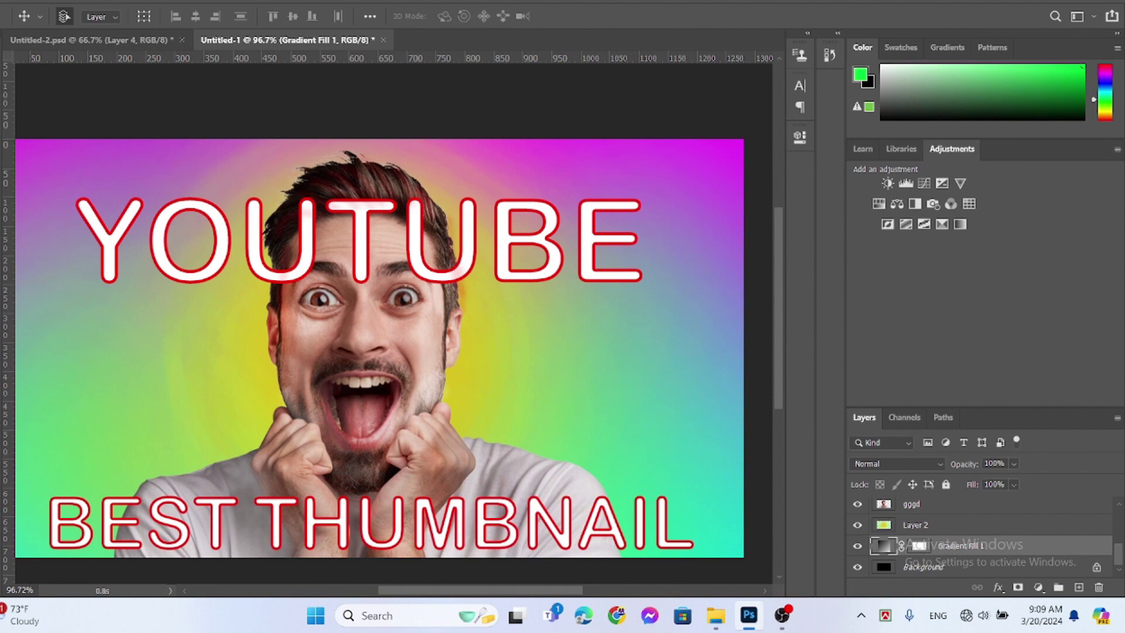
left_click(360, 259)
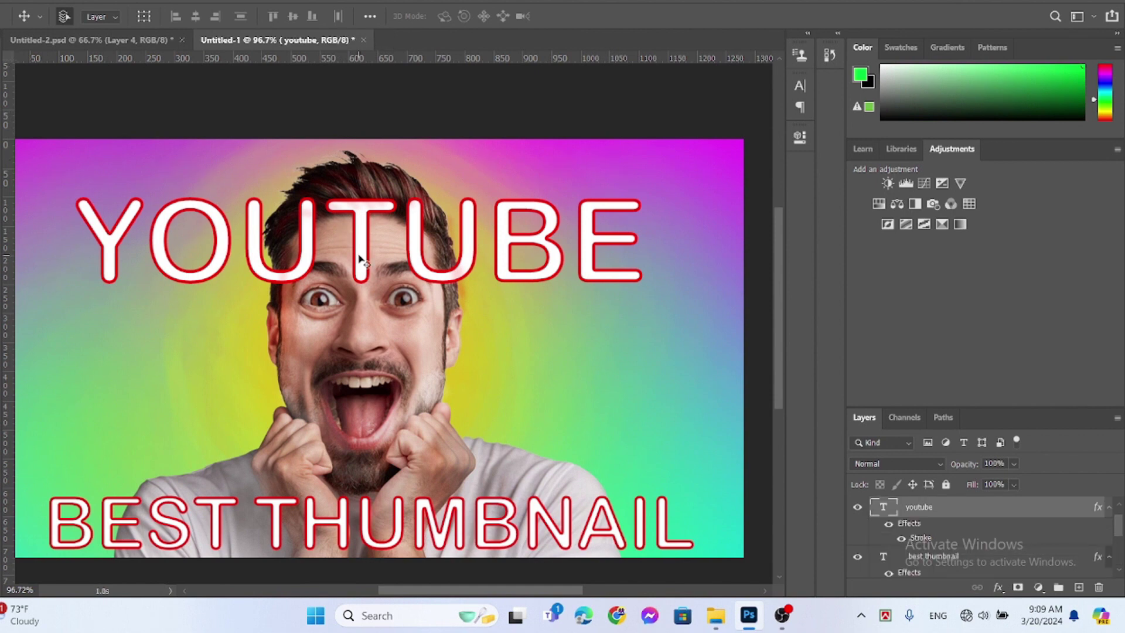
double_click(419, 260)
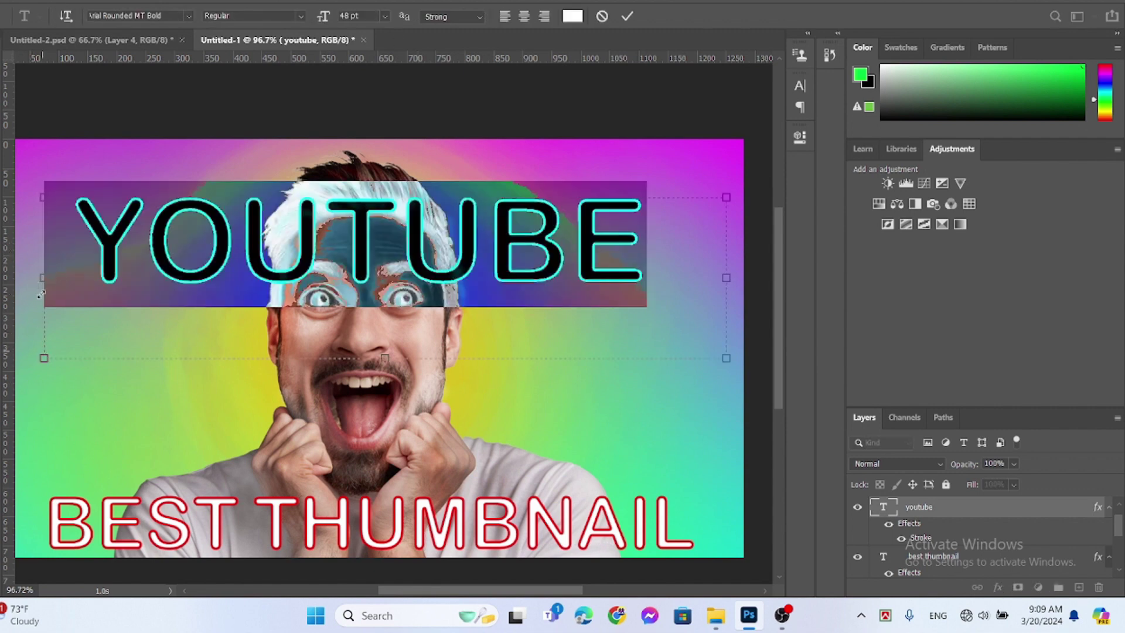
left_click_drag(42, 278, 15, 278)
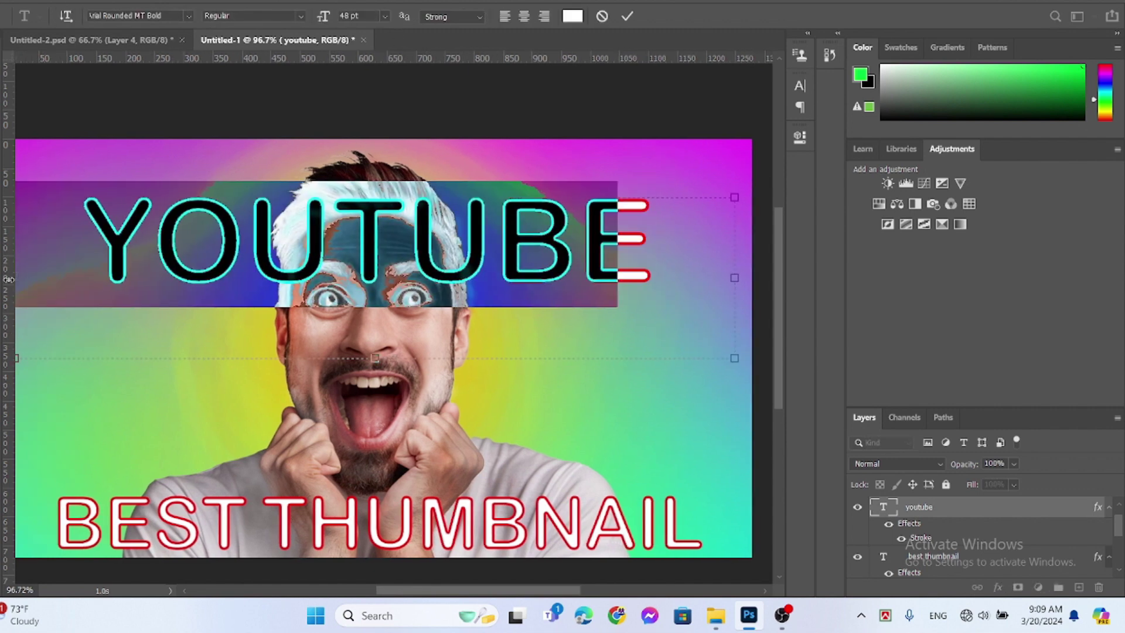
left_click_drag(376, 358, 375, 384)
Try a 60 pt font size on the YOUTUBE text and return it to 48 pt.
left_click(381, 16)
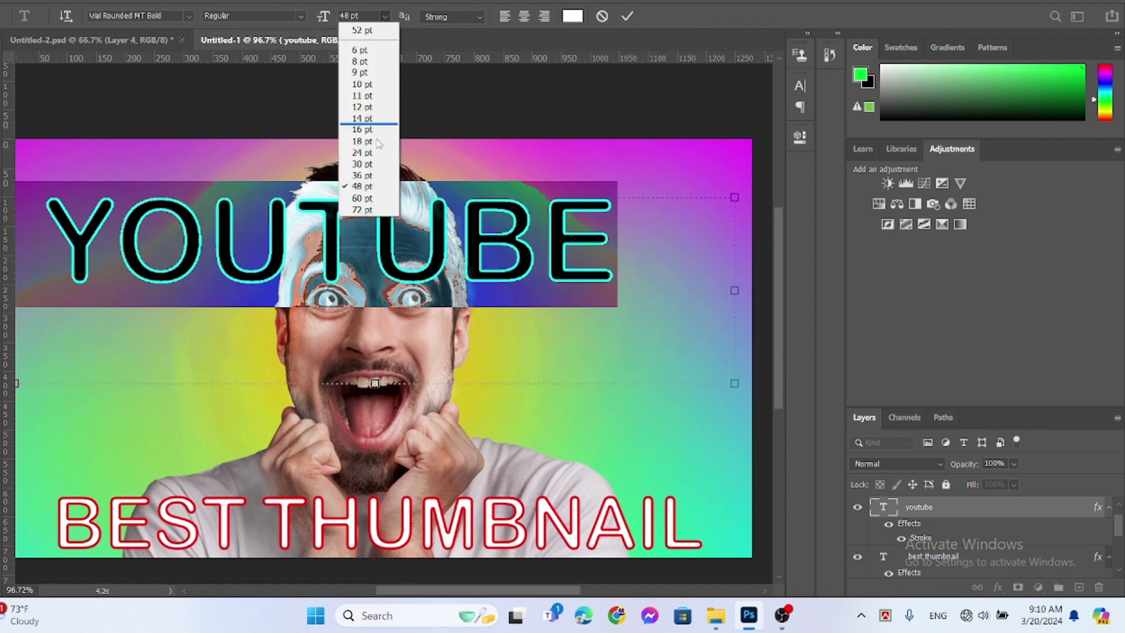
left_click(352, 204)
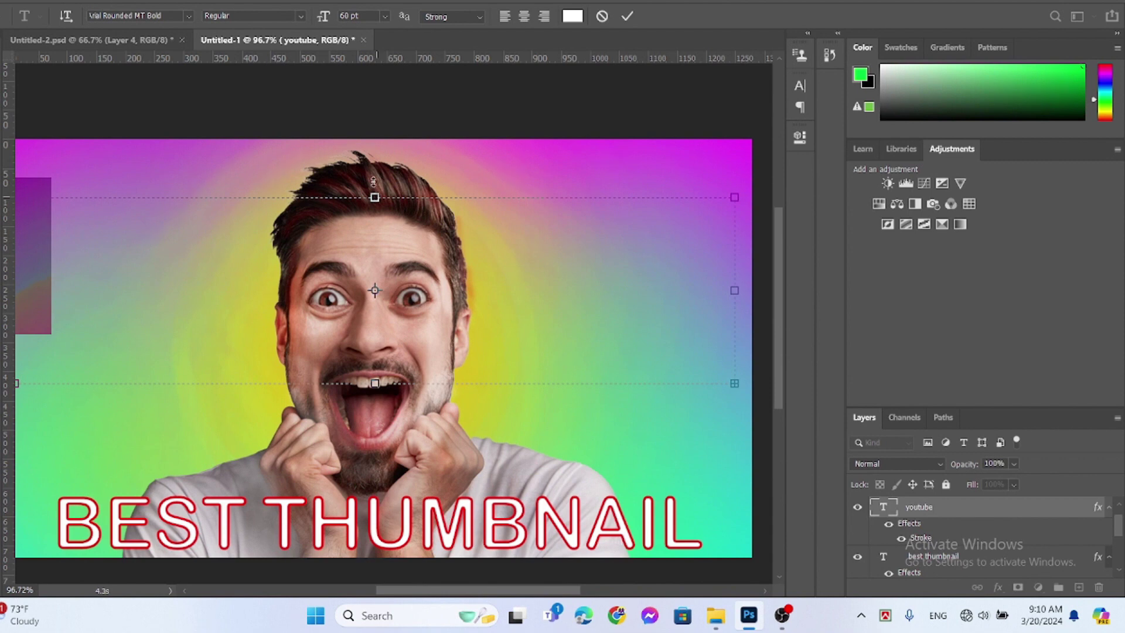
left_click(384, 18)
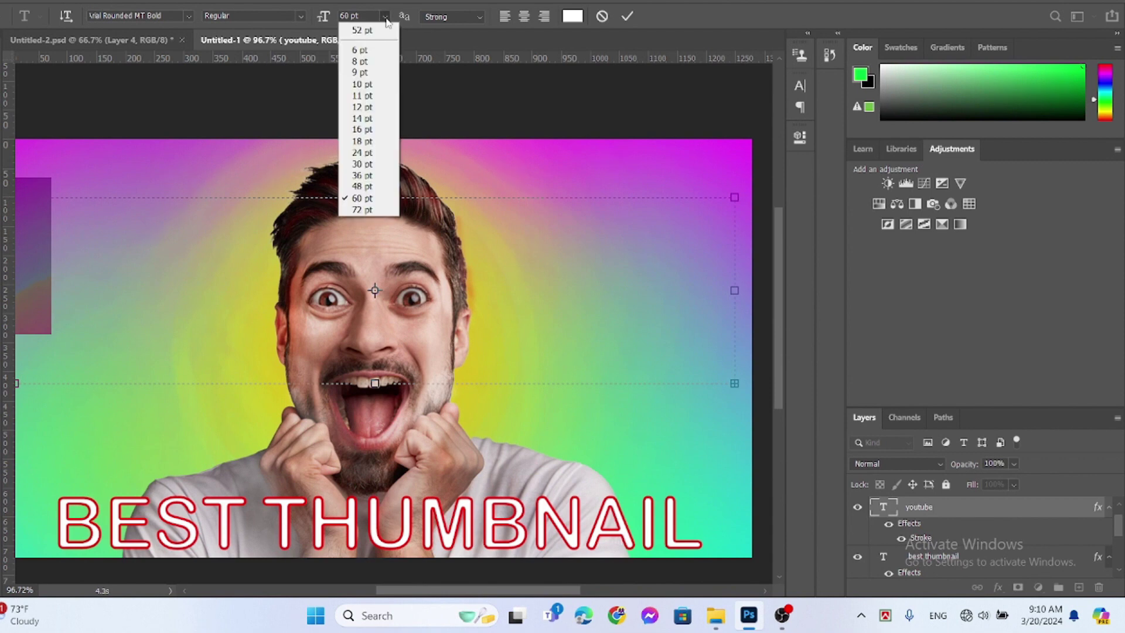
left_click(382, 185)
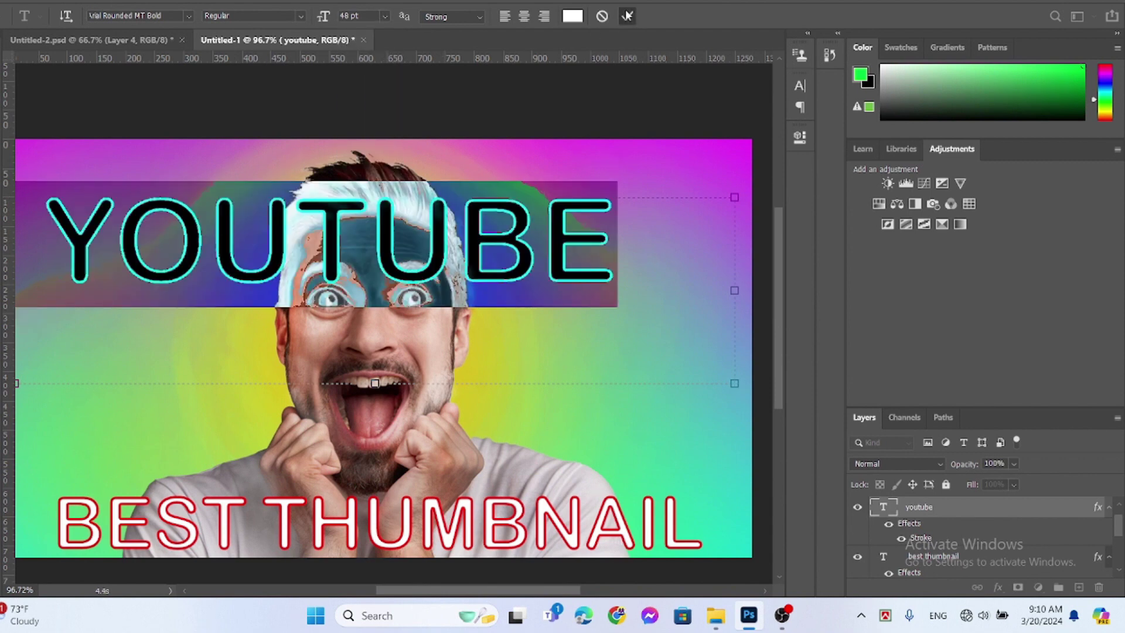
Commit the text edit, center the YOUTUBE text across the head, and move its layer behind the portrait.
left_click(628, 17)
key("v")
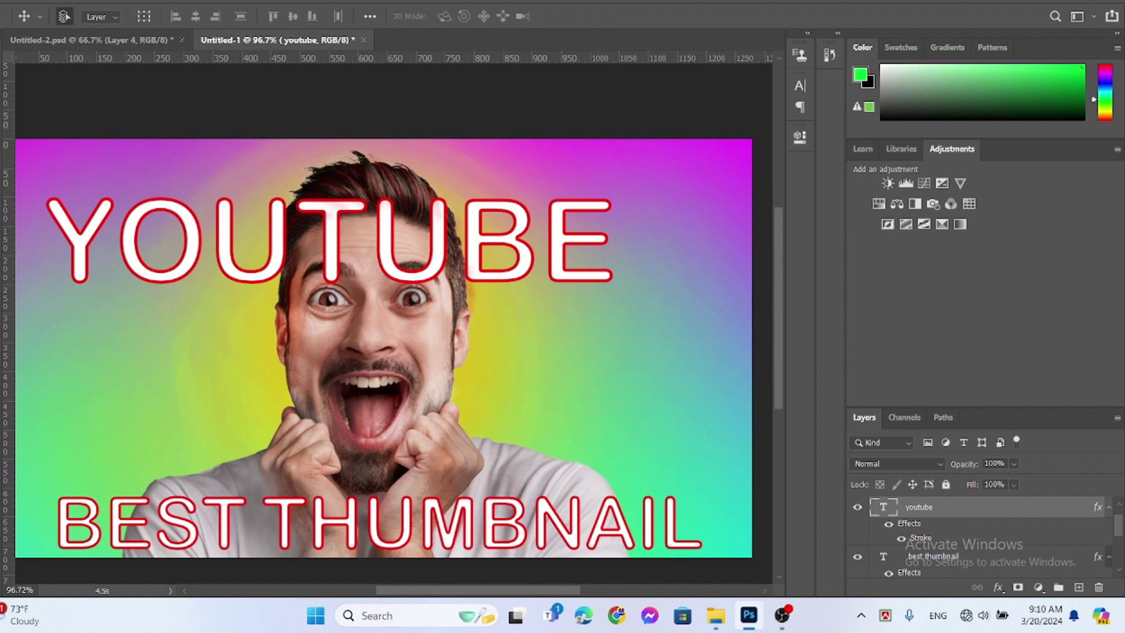
left_click_drag(192, 251, 245, 269)
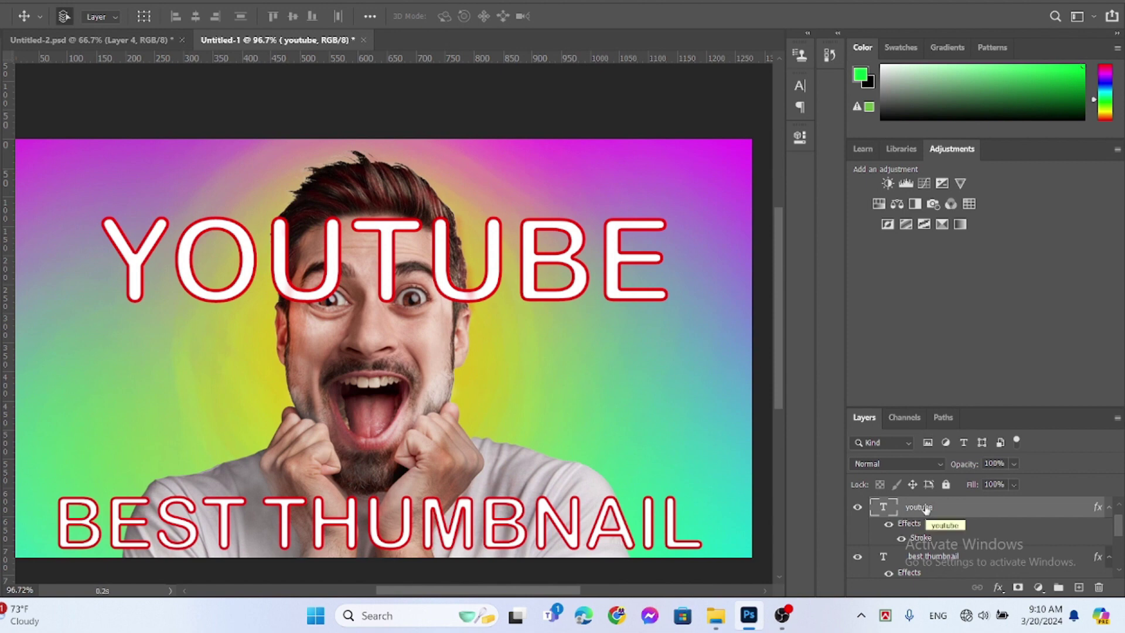
mouse_move(927, 509)
left_mouse_down()
mouse_move(924, 585)
mouse_move(914, 518)
left_mouse_up()
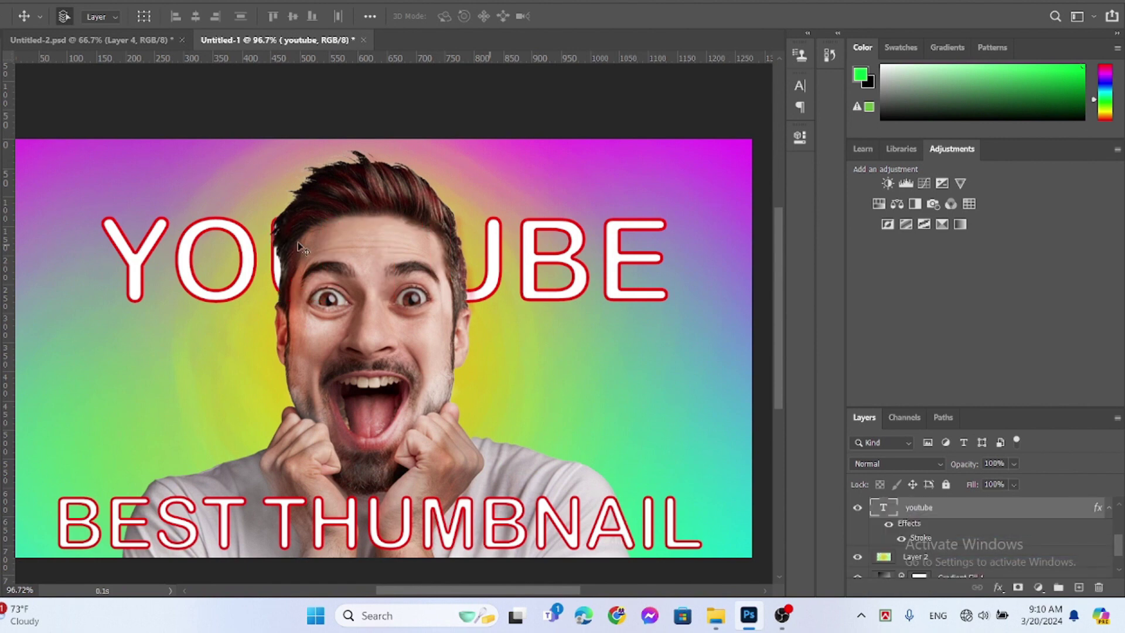
mouse_move(229, 264)
left_mouse_down()
mouse_move(251, 221)
mouse_move(244, 212)
mouse_move(223, 245)
left_mouse_up()
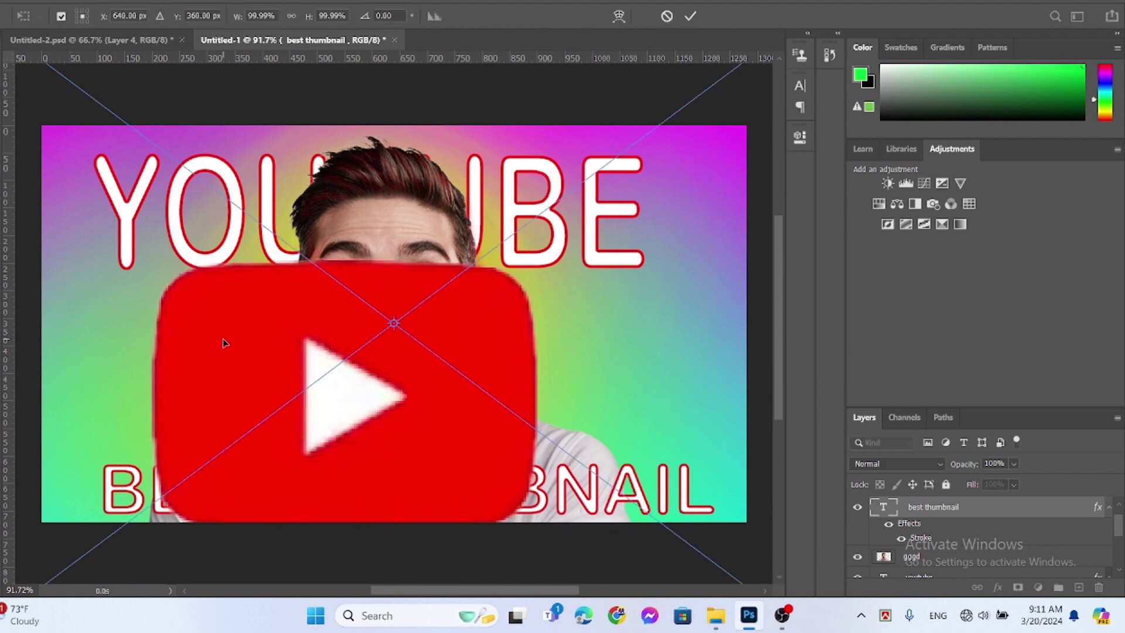
Place the YouTube logo at 29.30% scale to the right of the face, with its lower-left corner distorted inward.
key("ctrl+minus")
key("ctrl+minus")
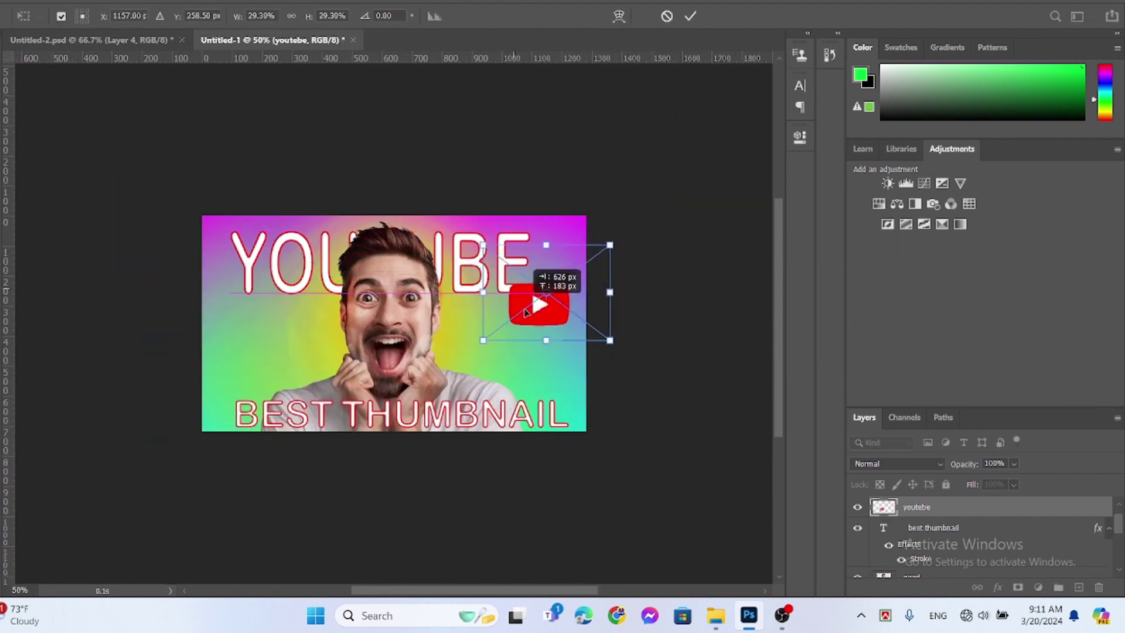
left_click_drag(517, 301, 520, 338)
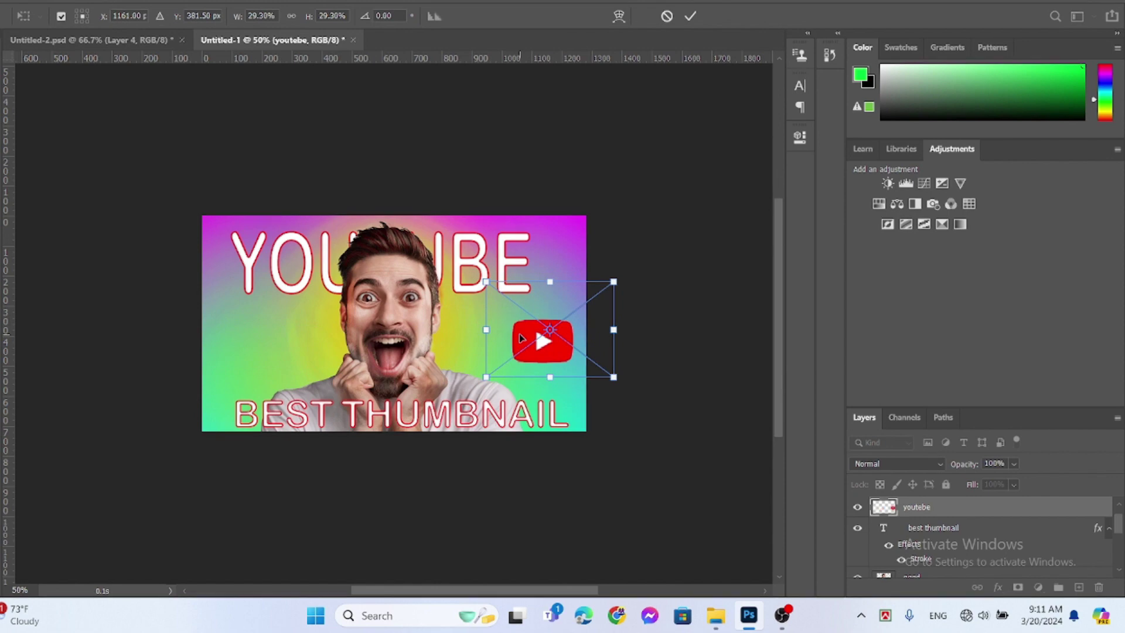
left_click_drag(487, 379, 514, 351)
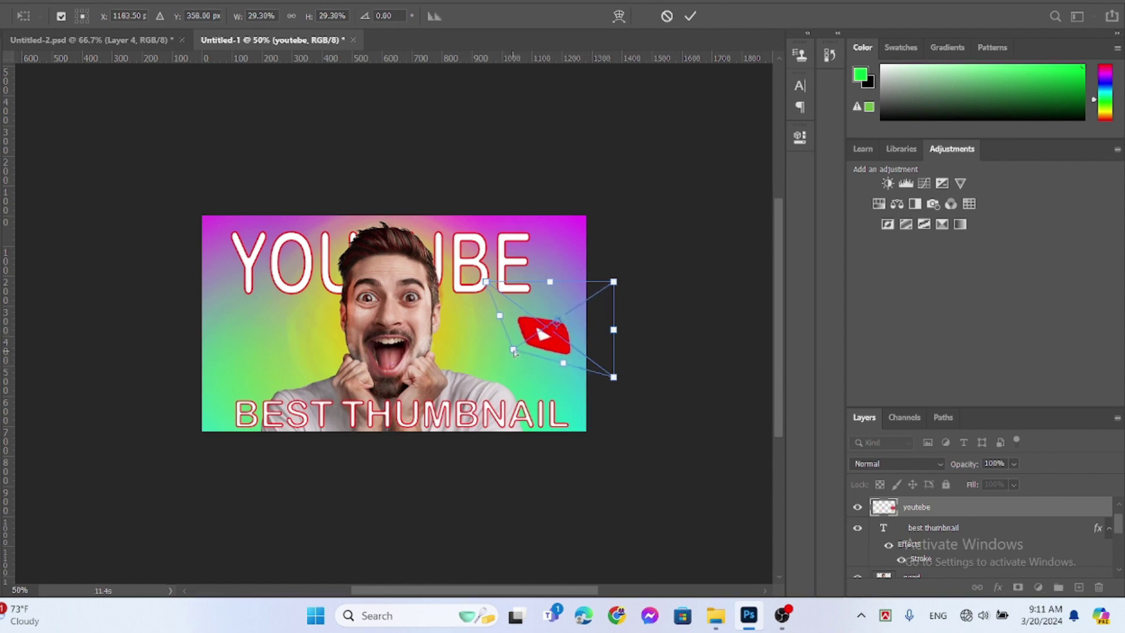
left_click(689, 17)
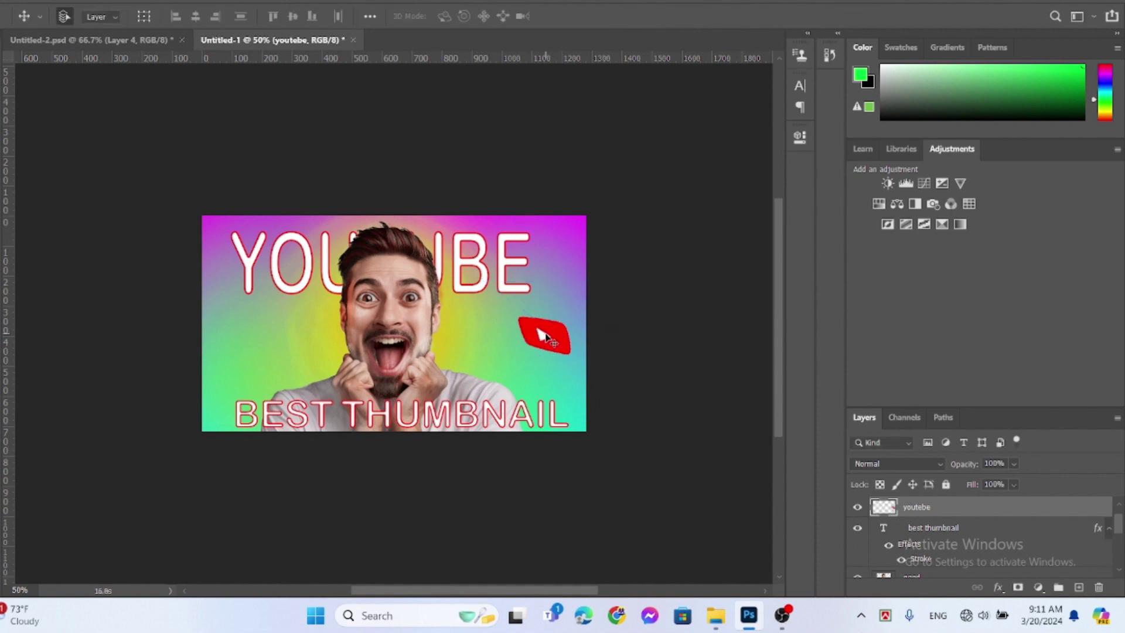
Apply a Gaussian Blur with a 6.0 pixel radius to the YouTube logo.
left_click(176, 1)
mouse_move(210, 154)
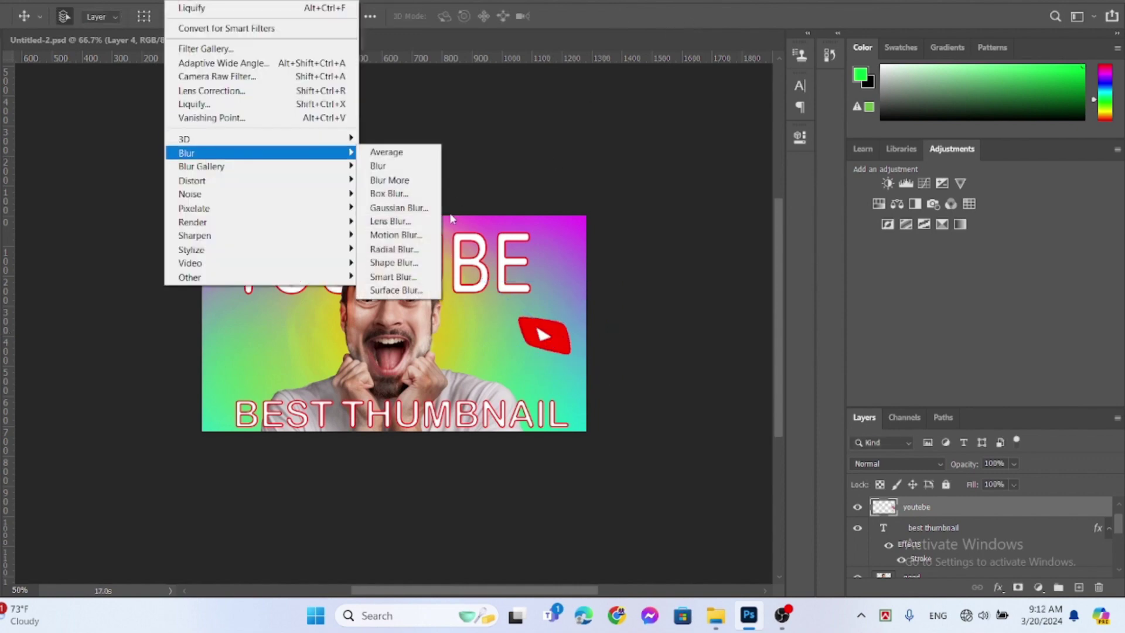
left_click(398, 207)
left_click_drag(821, 364, 804, 364)
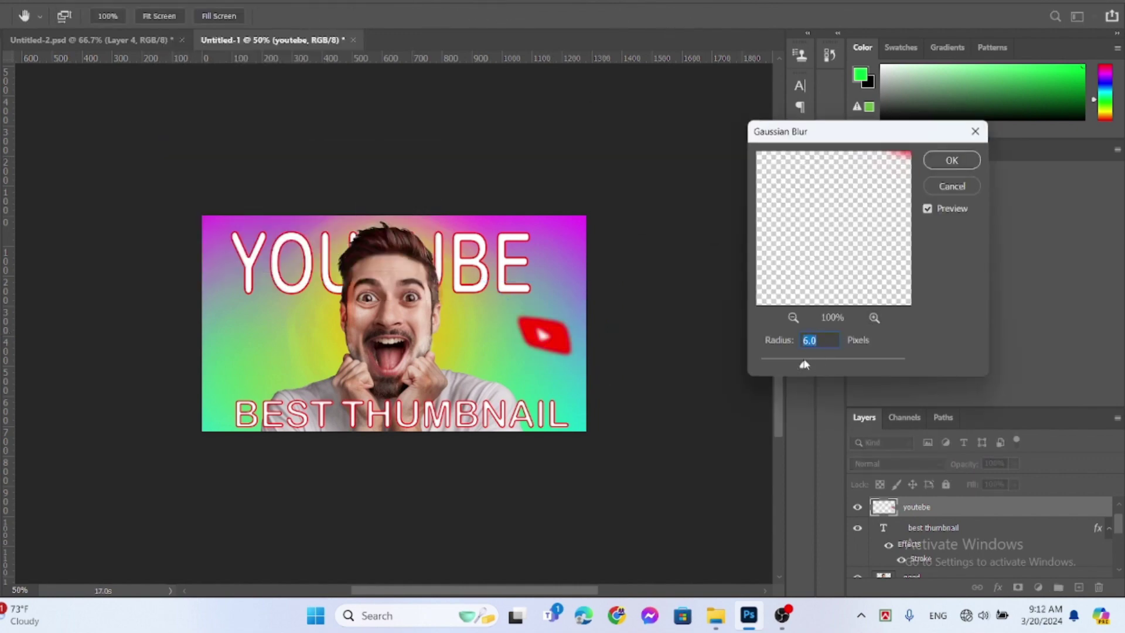
left_click(954, 161)
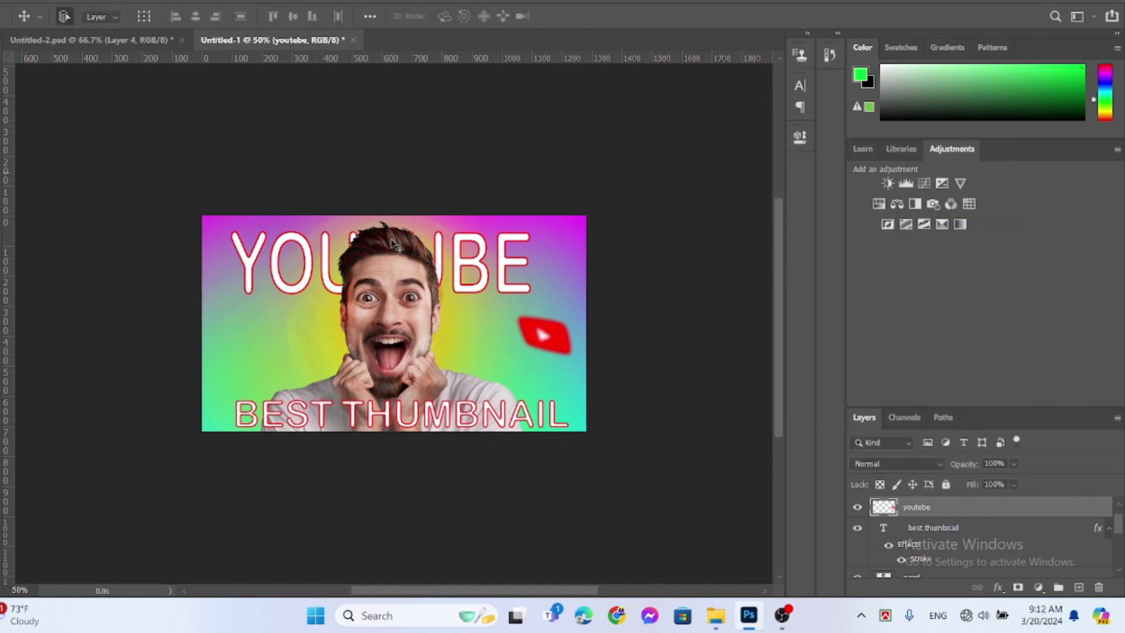
Duplicate the blurred YouTube logo and place the copy on the opposite side of the face, beside the left cheek.
left_click_drag(551, 326, 226, 305)
mouse_move(571, 347)
left_mouse_down()
mouse_move(566, 317)
mouse_move(486, 336)
mouse_move(477, 261)
mouse_move(552, 347)
left_mouse_up()
left_click_drag(302, 348, 333, 349)
Place the dollars- image over the portrait and distort its corners to give the money stack a tilted perspective.
left_click_drag(748, 125, 484, 331)
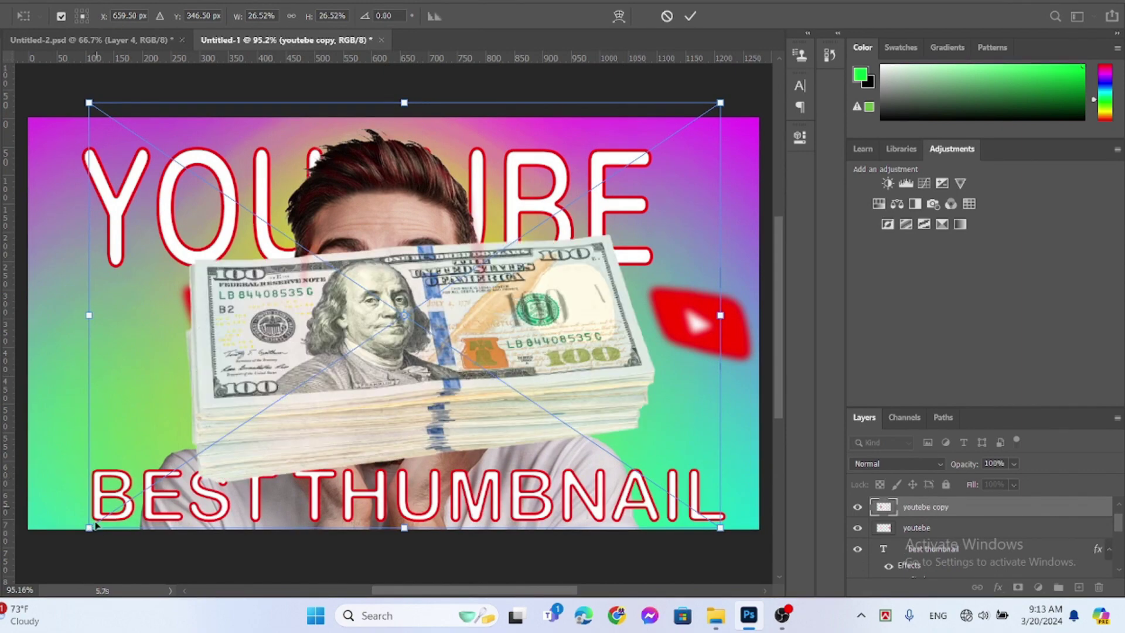
left_click_drag(89, 527, 286, 381)
left_click_drag(721, 103, 649, 21)
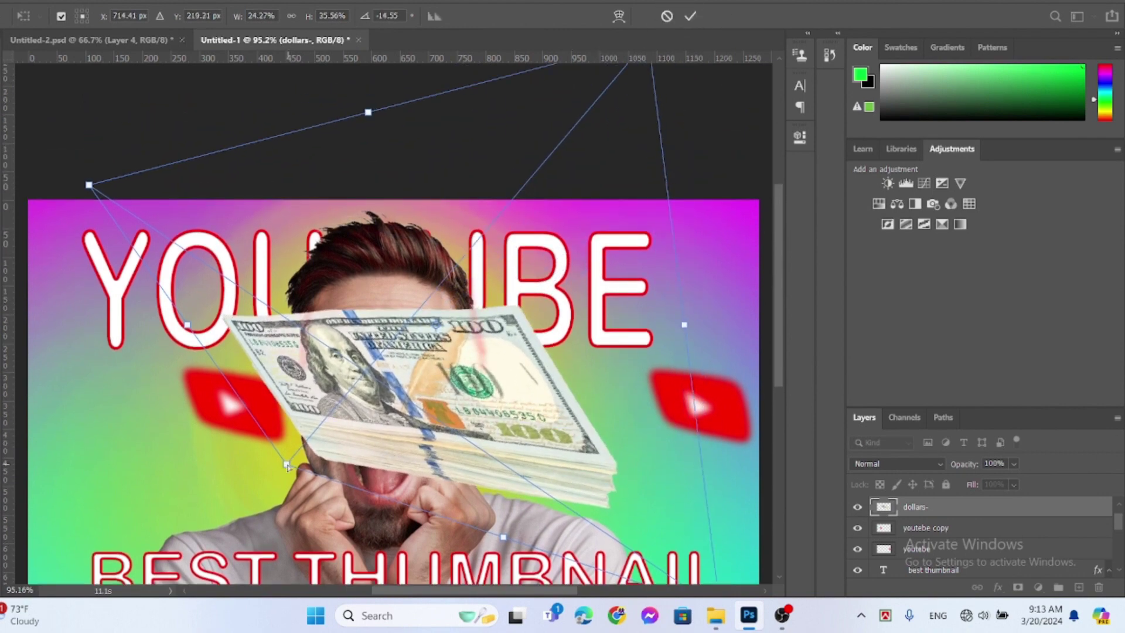
left_click_drag(287, 466, 88, 509)
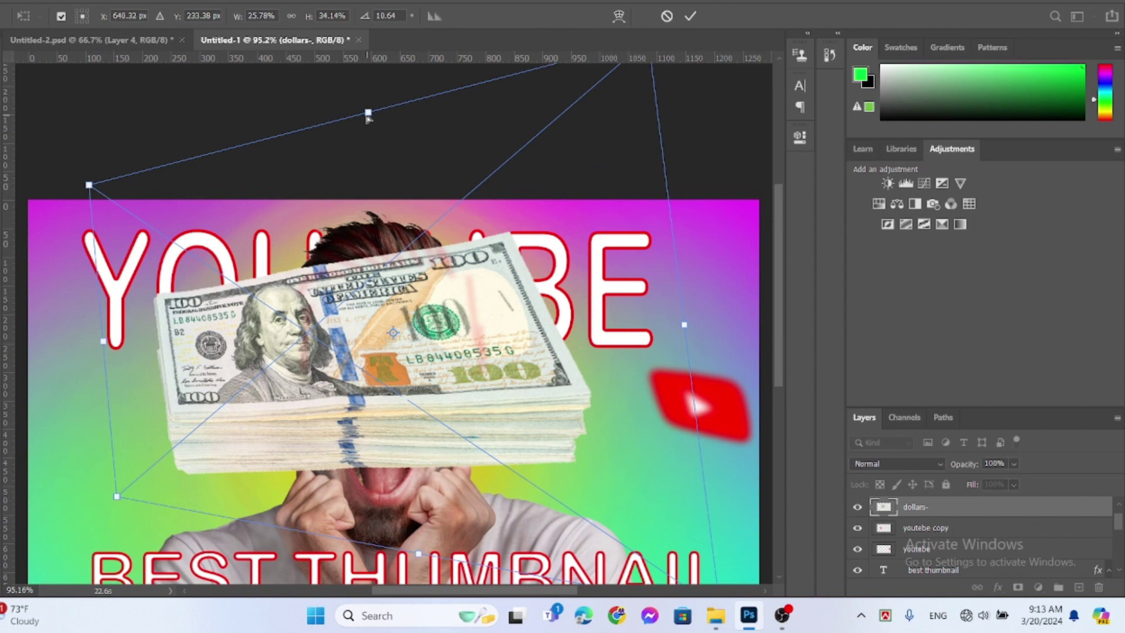
Flatten and shrink the money stack, then position it below the Y of YOUTUBE, left of the nearest logo.
left_click_drag(369, 112, 307, 245)
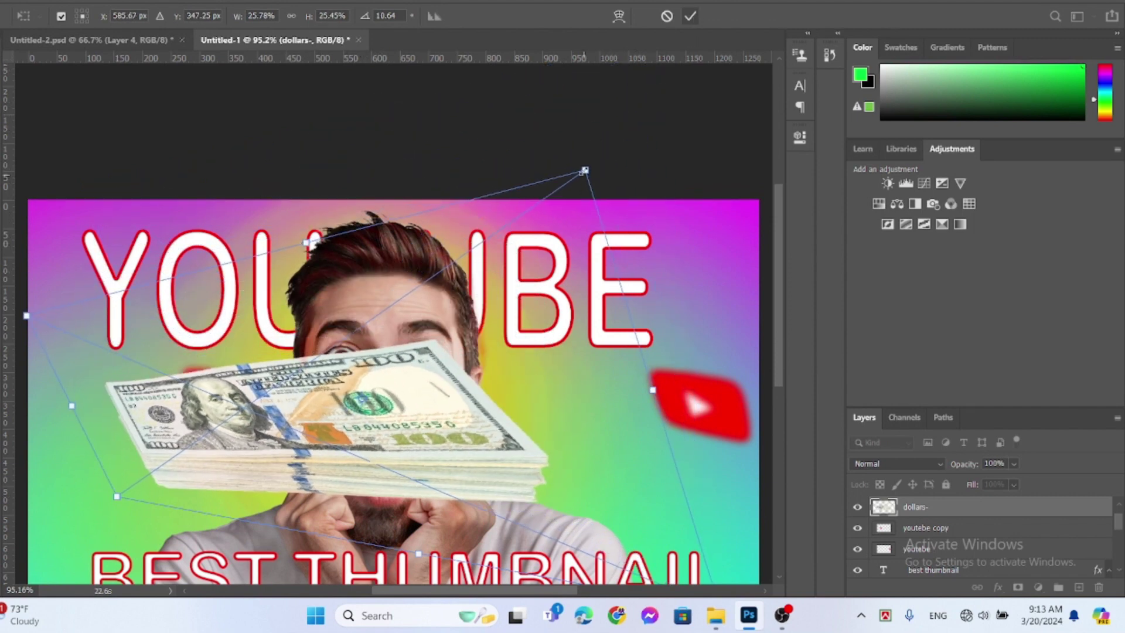
left_click_drag(585, 170, 420, 285)
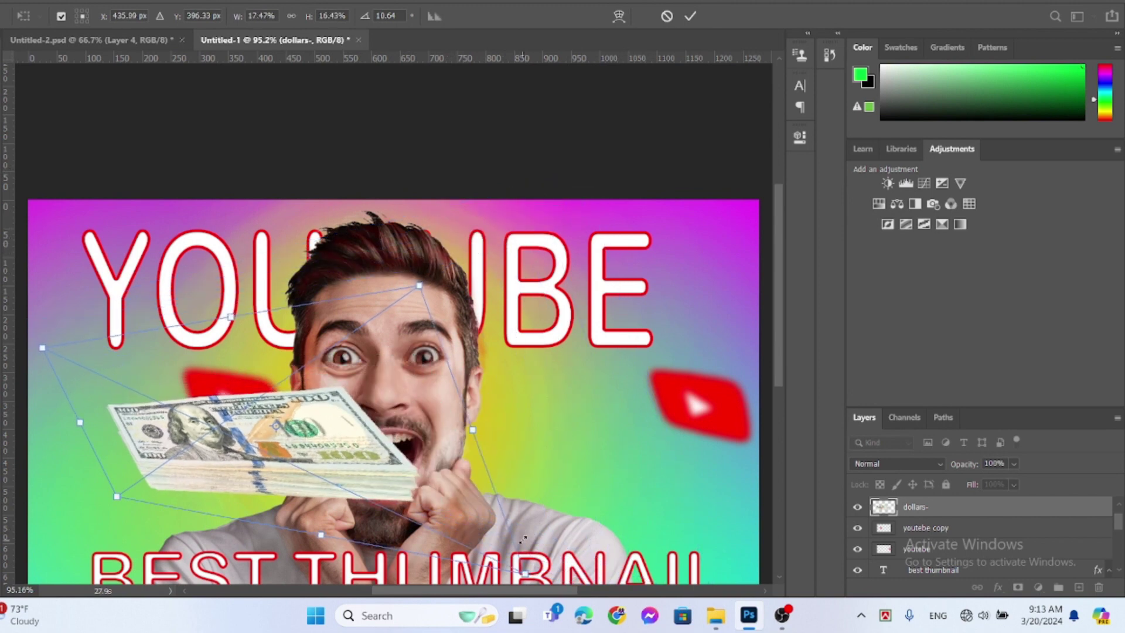
left_click_drag(523, 538, 150, 439)
left_click(686, 19)
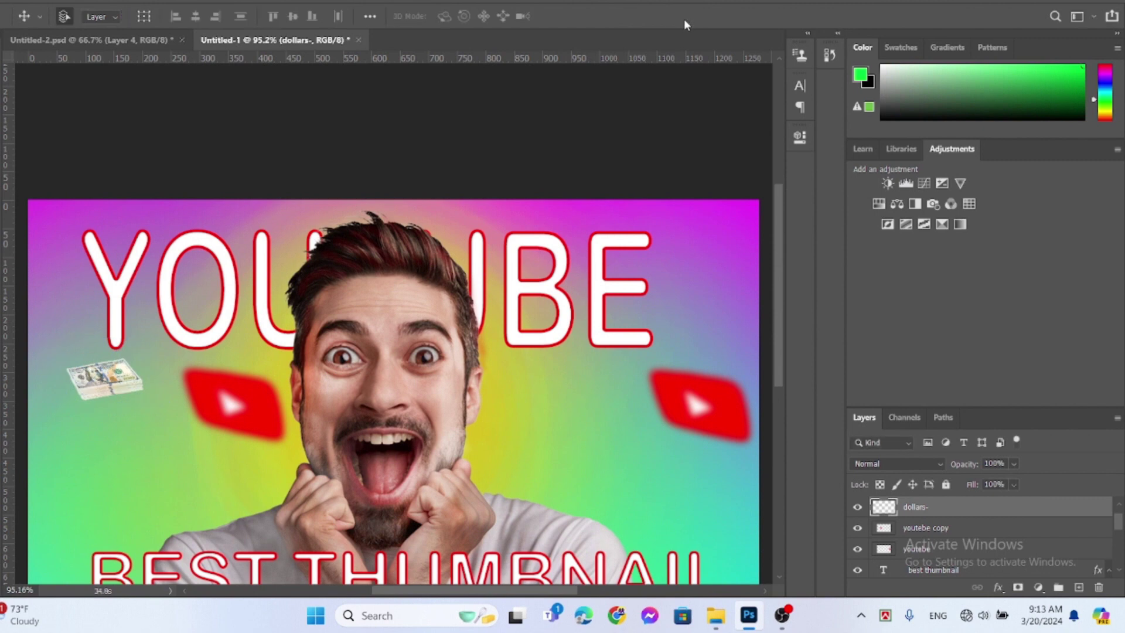
key("ctrl+0")
left_click_drag(104, 301, 107, 349)
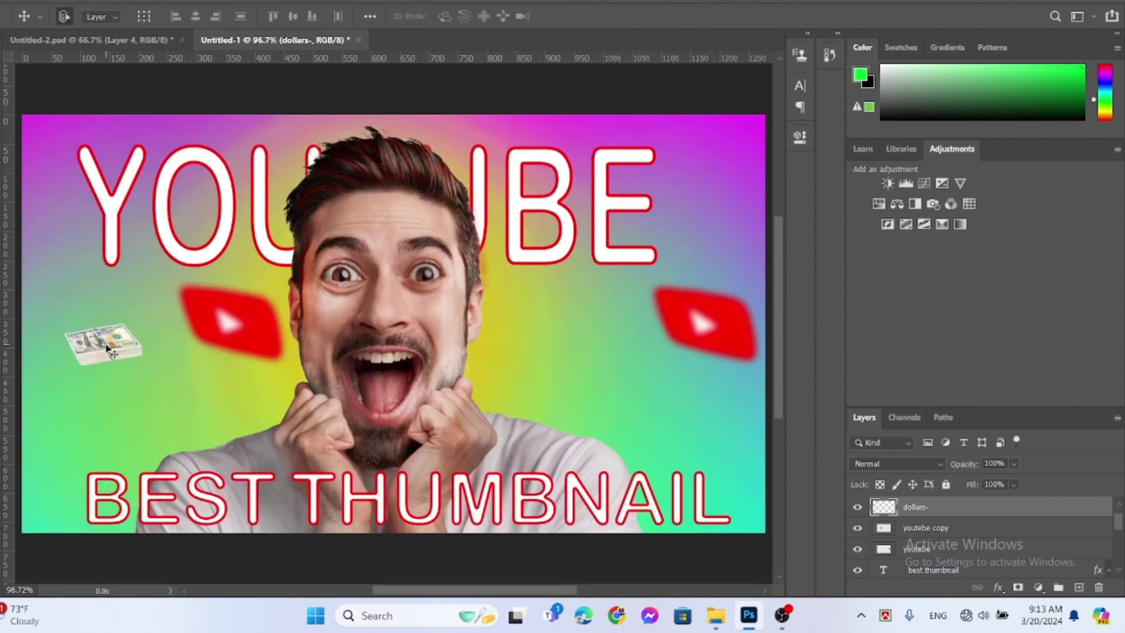
Apply a Gaussian Blur with a 2.8 pixel radius to the money stack.
left_click(182, 1)
mouse_move(287, 151)
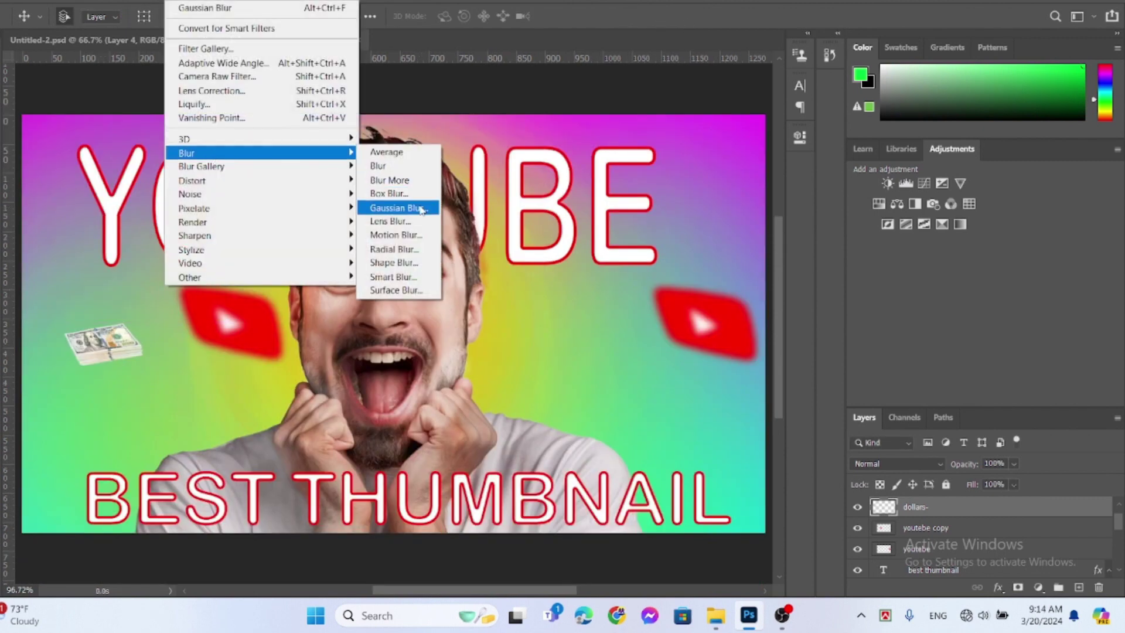
left_click(404, 206)
left_click_drag(804, 365, 786, 366)
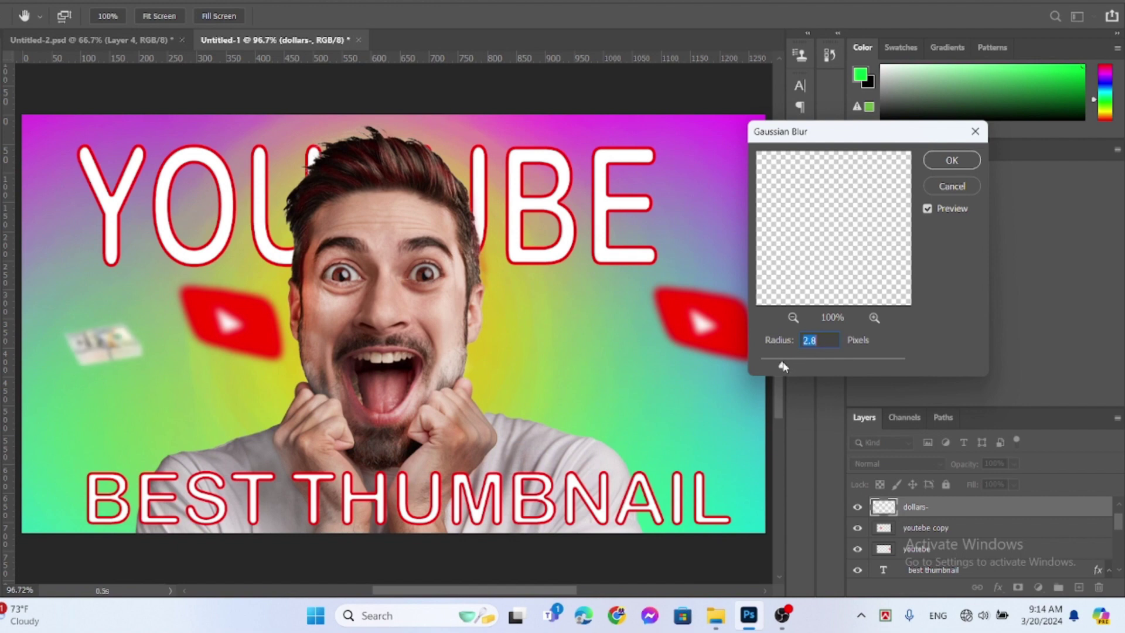
left_click(950, 161)
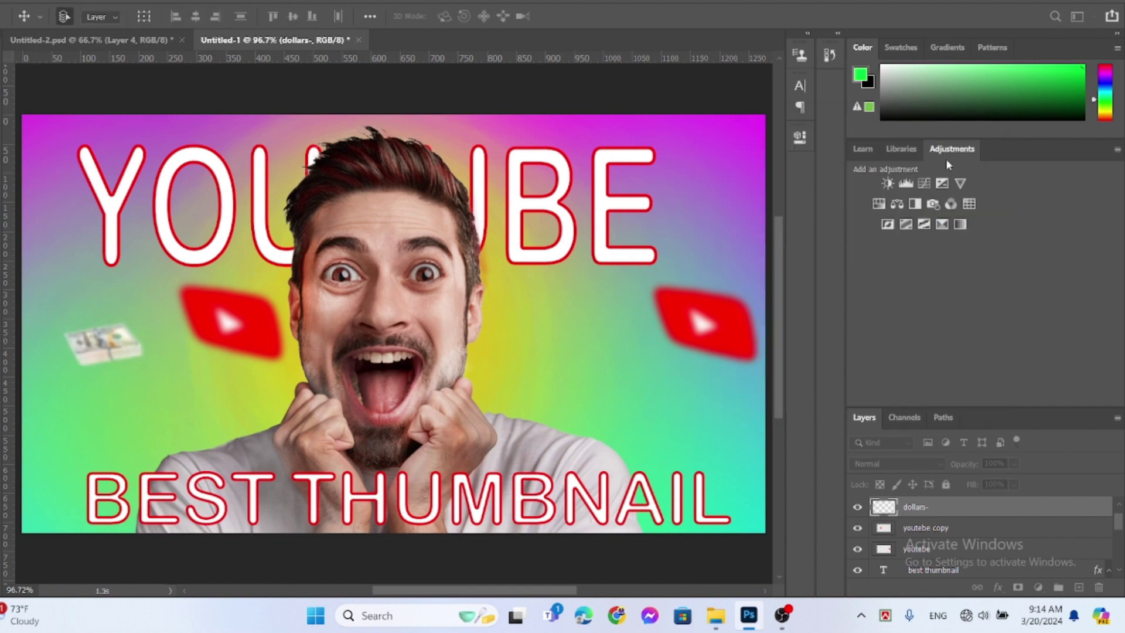
Duplicate the money stack into the thumbnail's upper-right corner and shift the original partly off the left edge.
left_click_drag(103, 355, 498, 371)
left_click_drag(679, 210, 777, 114)
left_click_drag(81, 338, 28, 324)
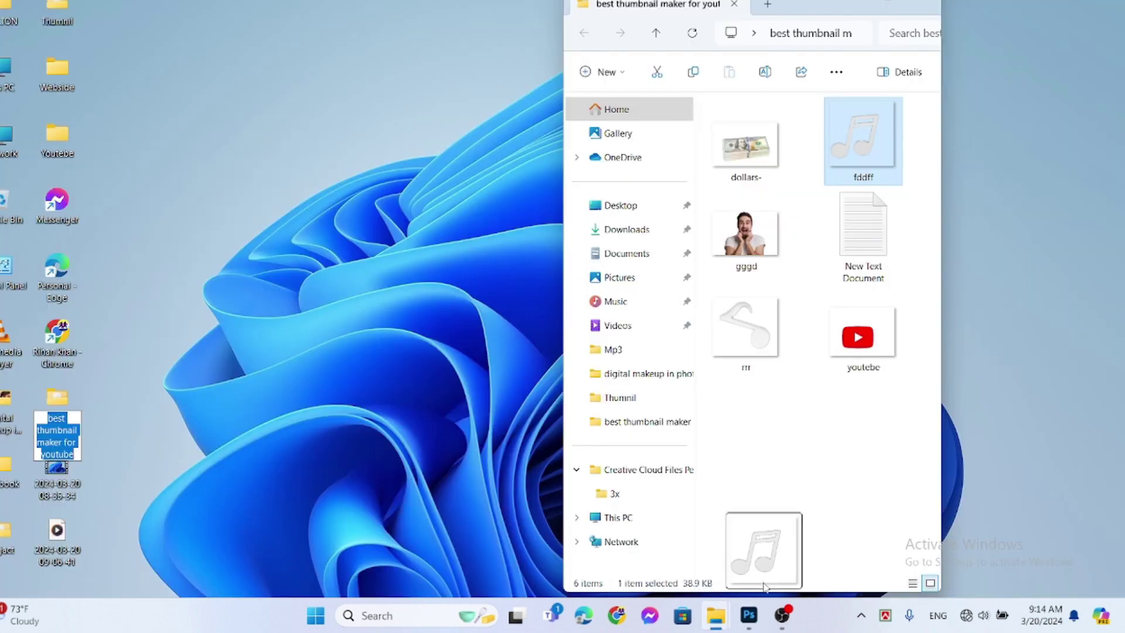
Place the fddff music note image, scale it down, and position it over the lower-left part of the left-hand logo.
left_click_drag(761, 551, 252, 378)
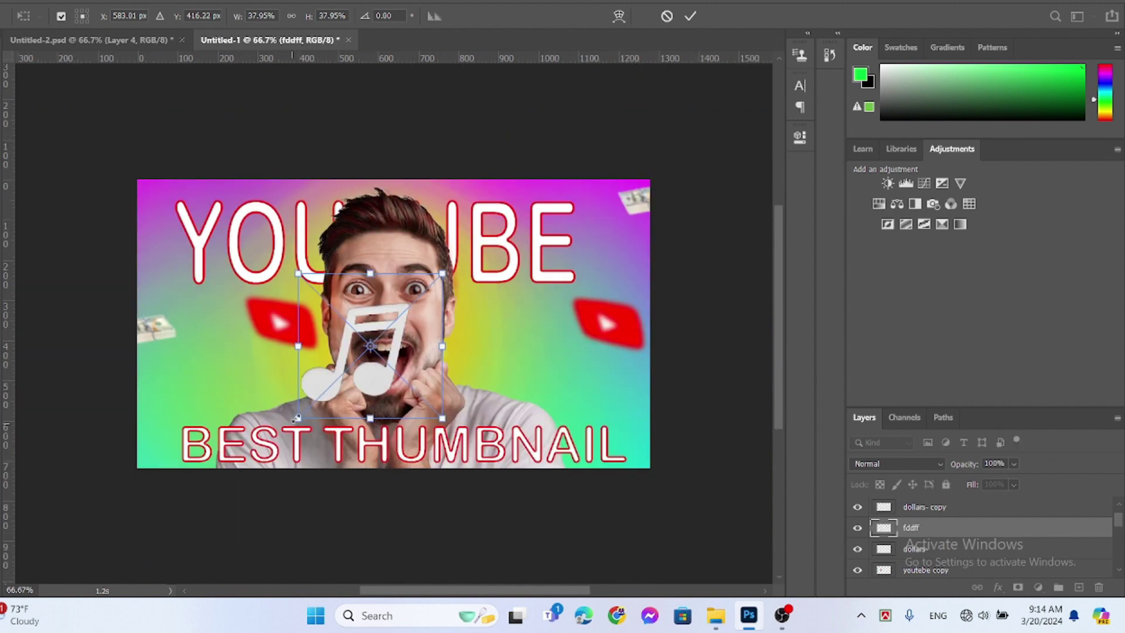
left_click_drag(297, 418, 274, 362)
left_click_drag(443, 274, 419, 271)
left_click_drag(440, 419, 190, 414)
scroll(338, 356, "up", 2)
left_click(690, 16)
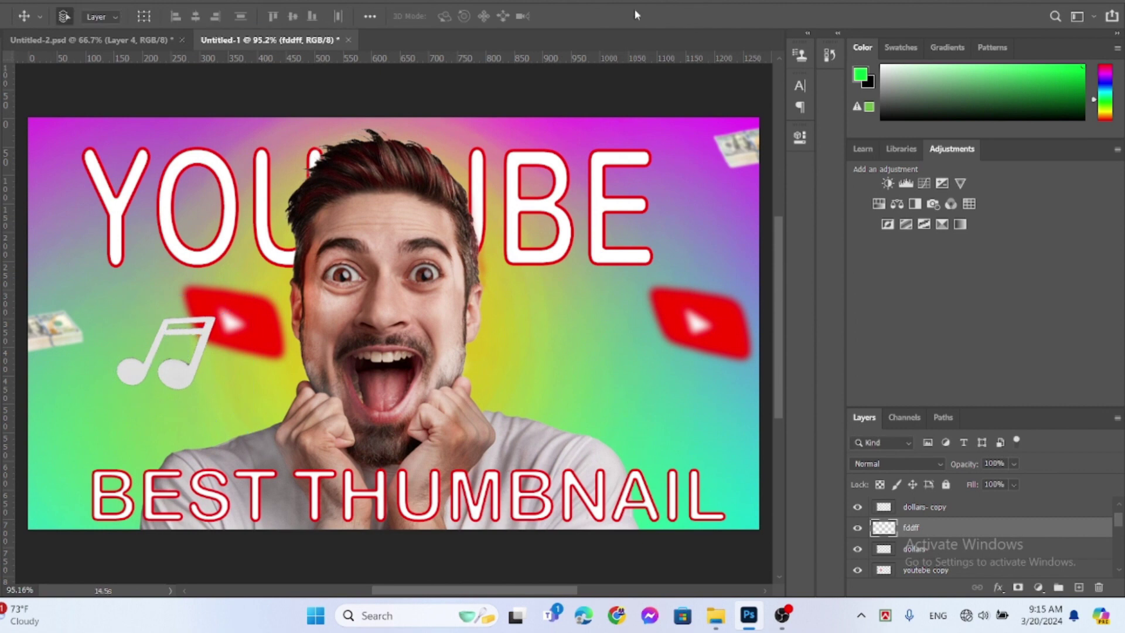
Apply a Gaussian Blur with a 4.8 pixel radius to the music note.
left_click(185, 3)
mouse_move(193, 151)
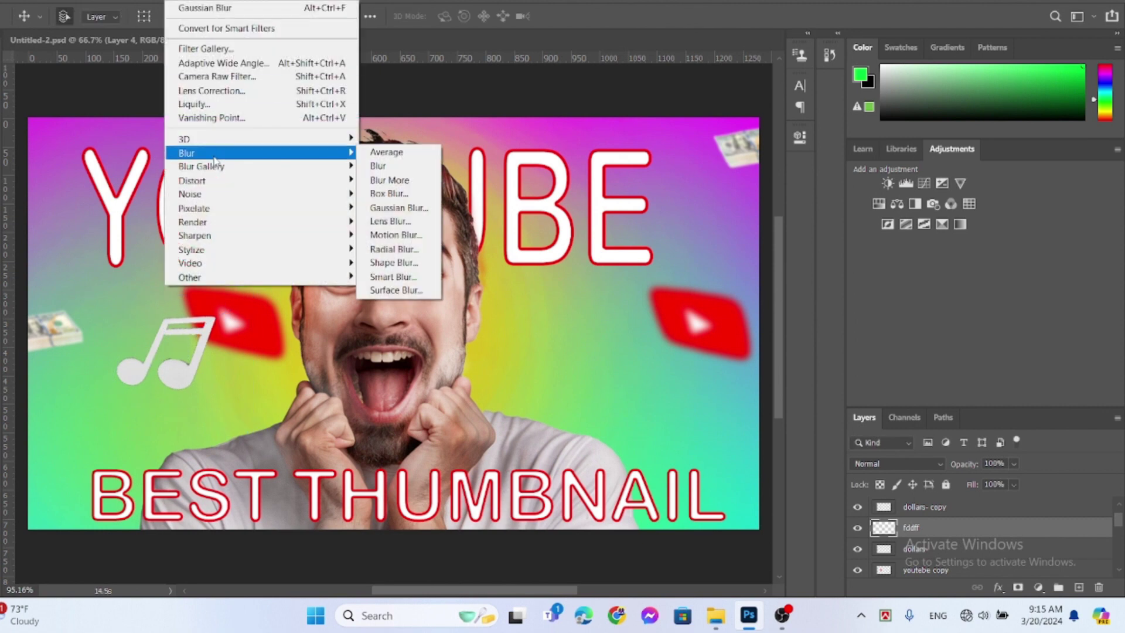
left_click(393, 206)
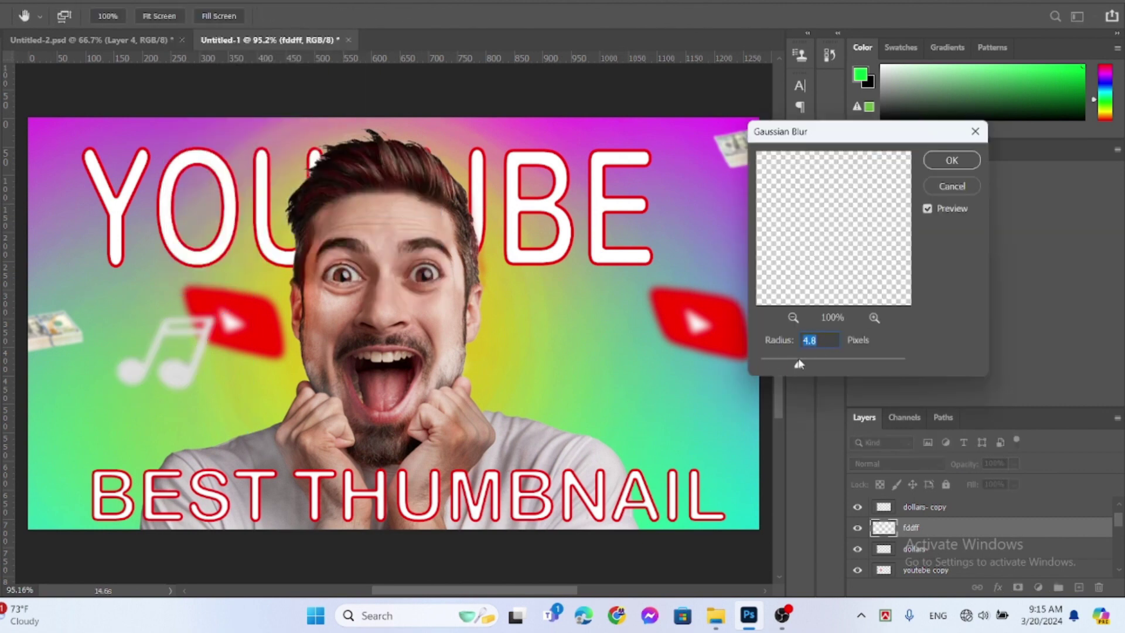
left_click(954, 162)
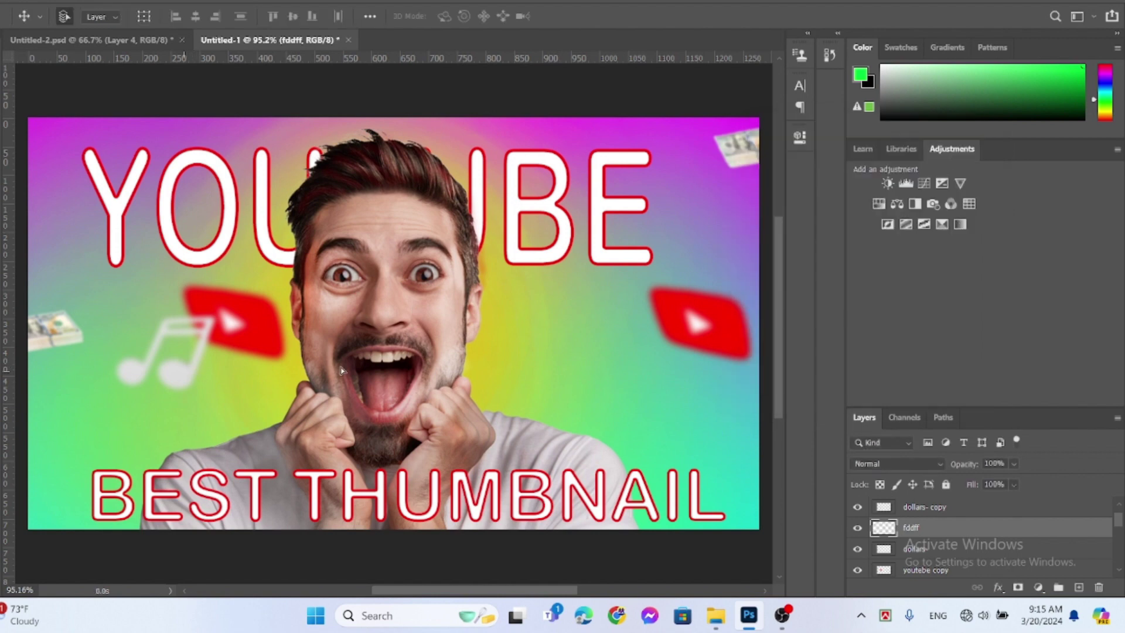
Spread the music note and two copies along the thumbnail's left and right edges, and nudge the BEST THUMBNAIL text to the right.
left_click_drag(193, 376, 571, 342)
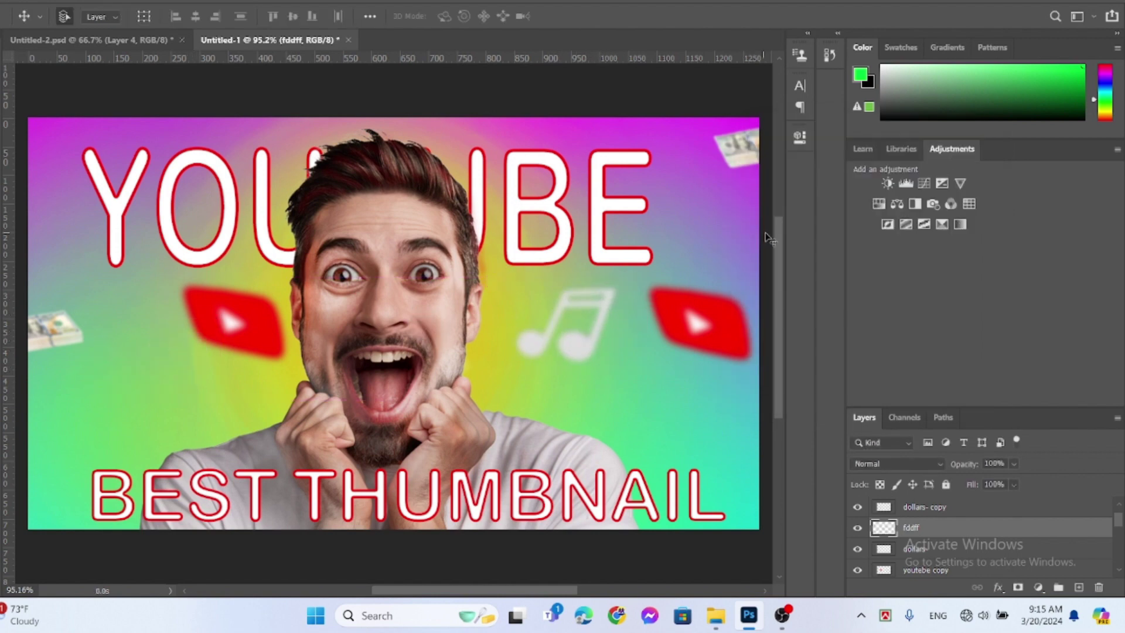
left_click_drag(571, 334, 43, 199)
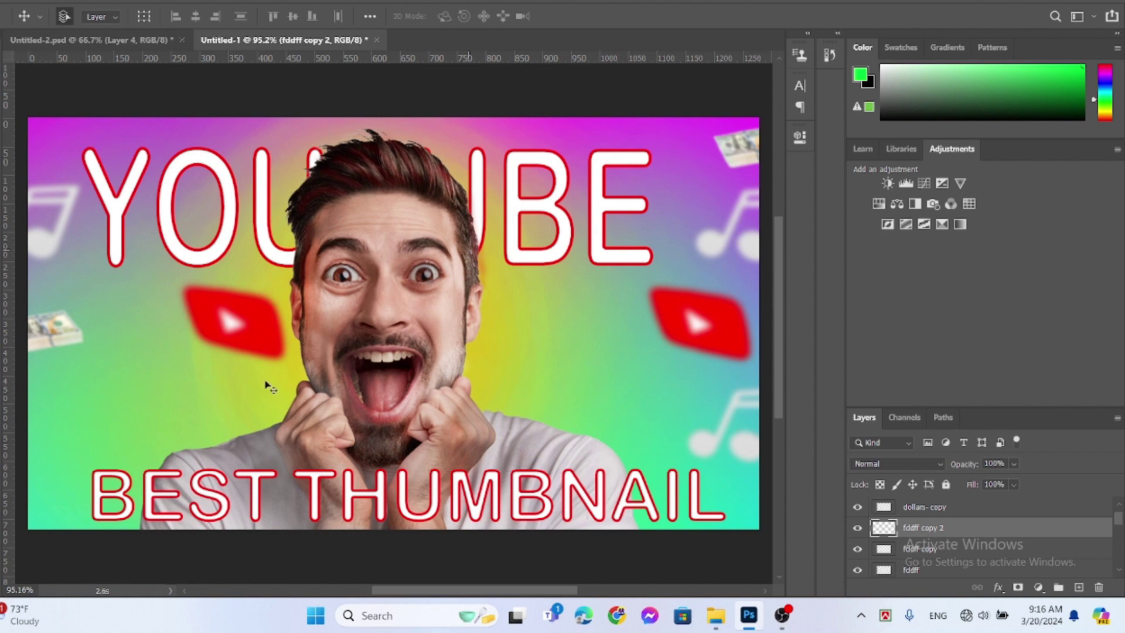
left_click_drag(256, 510, 280, 505)
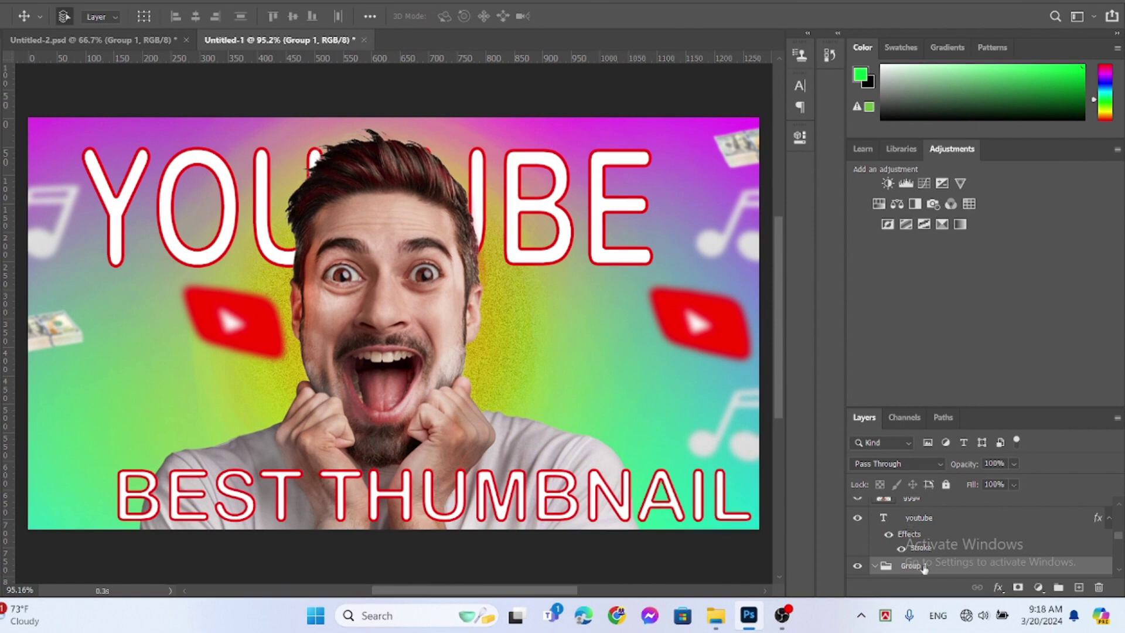
Raise Group 1 above the portrait in the layer order and move its 10x VIEWS 14%CTR badge to the thumbnail's lower-left corner.
key("ctrl+t")
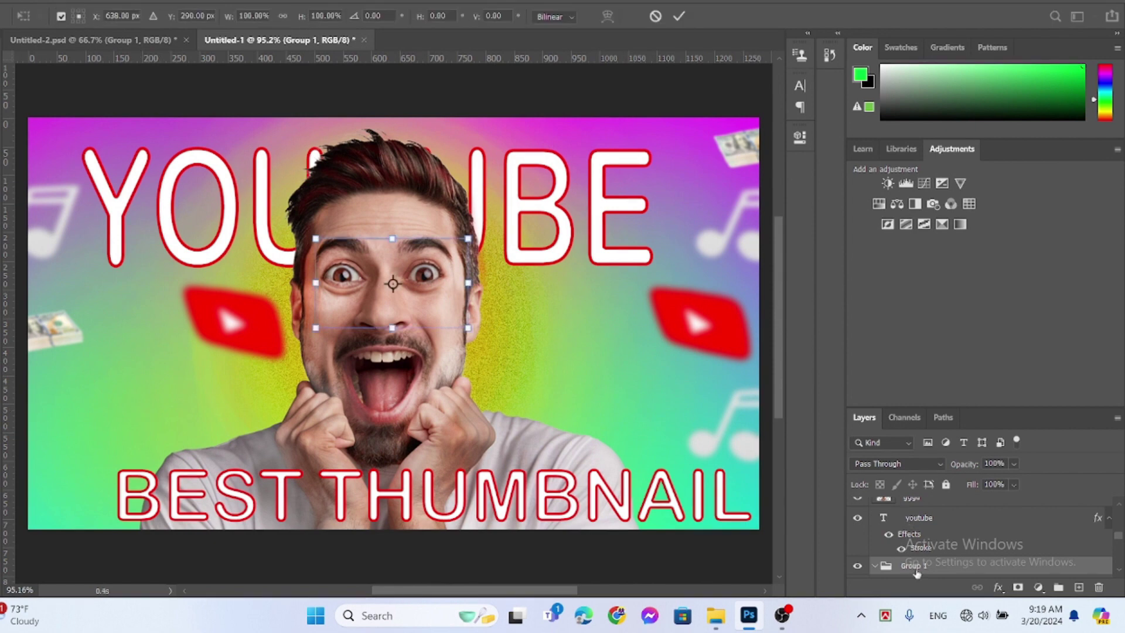
left_click_drag(917, 574, 918, 512)
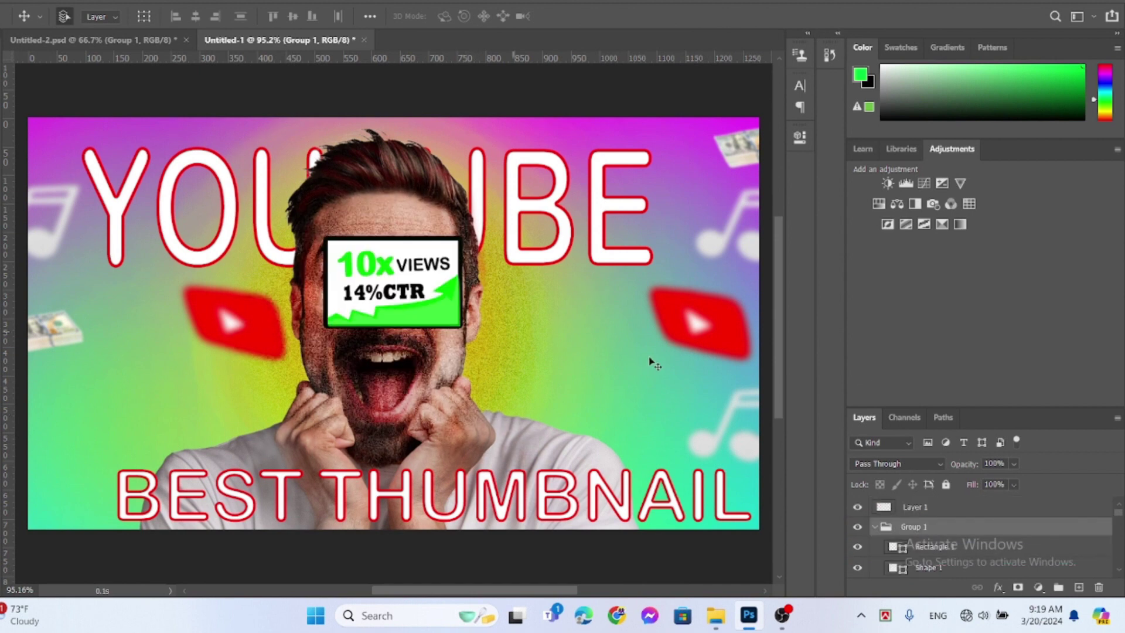
key("ctrl+t")
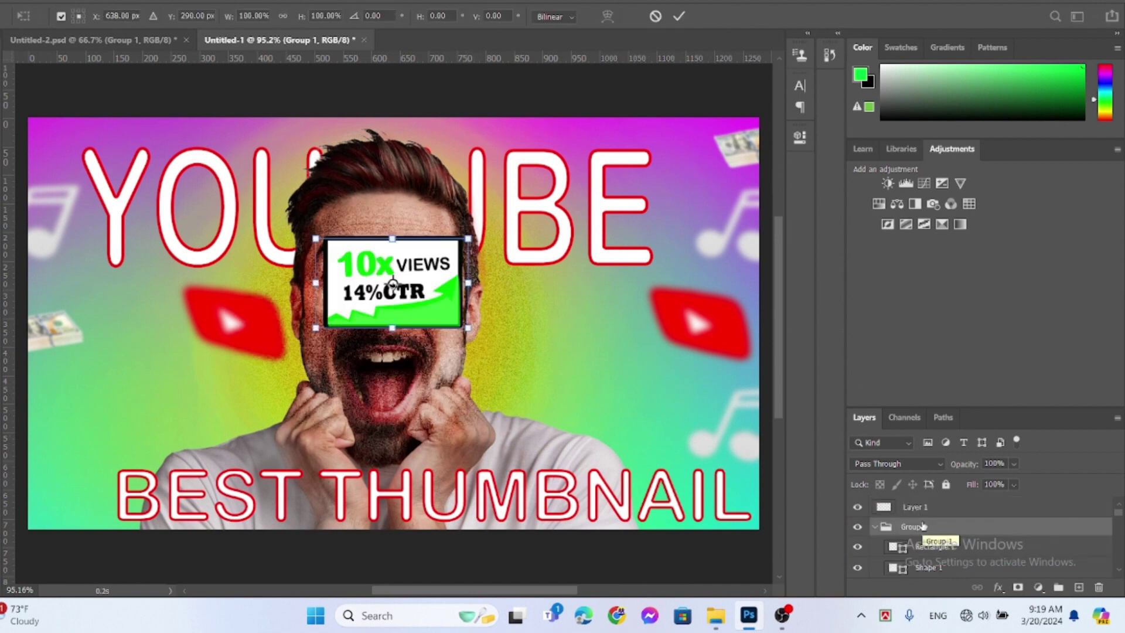
left_click_drag(417, 277, 148, 491)
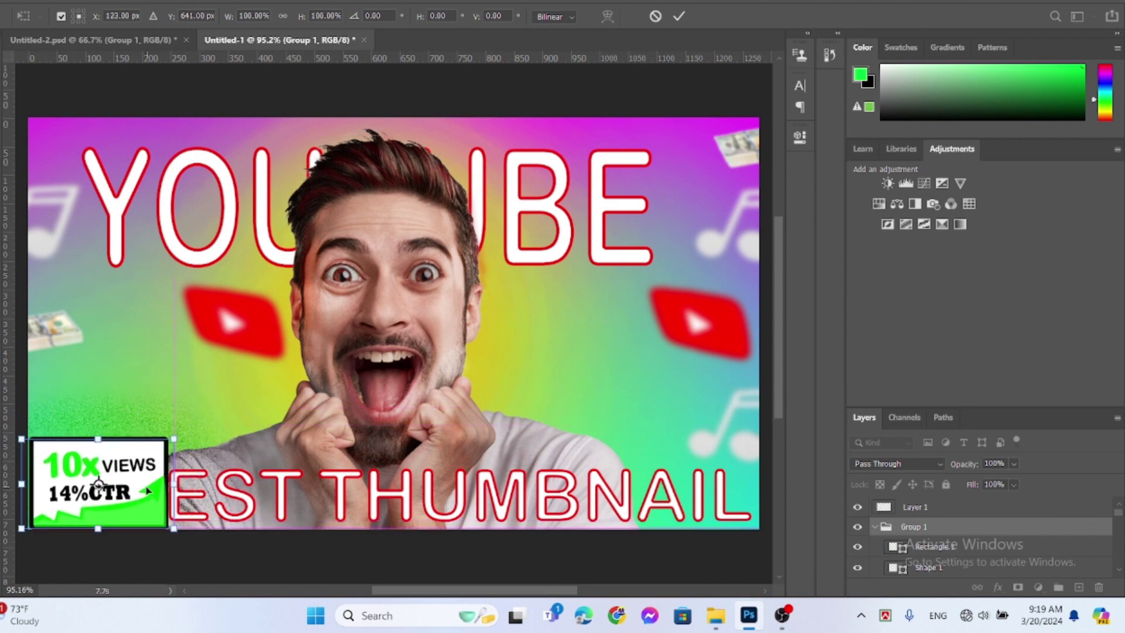
left_click(680, 17)
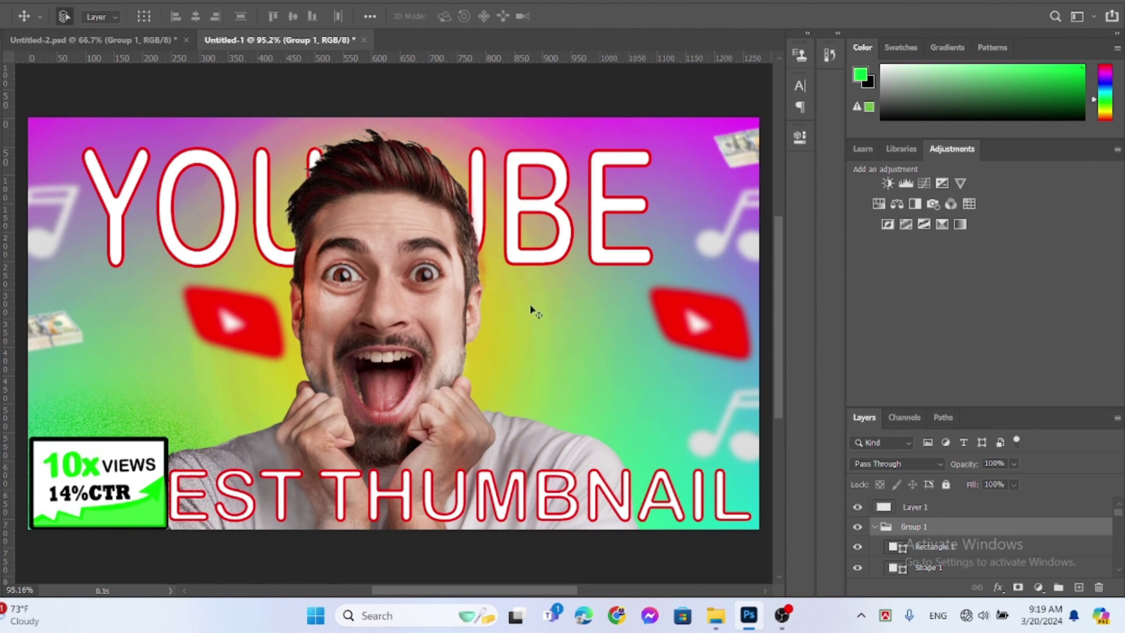
Scale the BEST THUMBNAIL text to 88.05% and fit it to the right of the 10x VIEWS badge.
left_click_drag(344, 481, 418, 491)
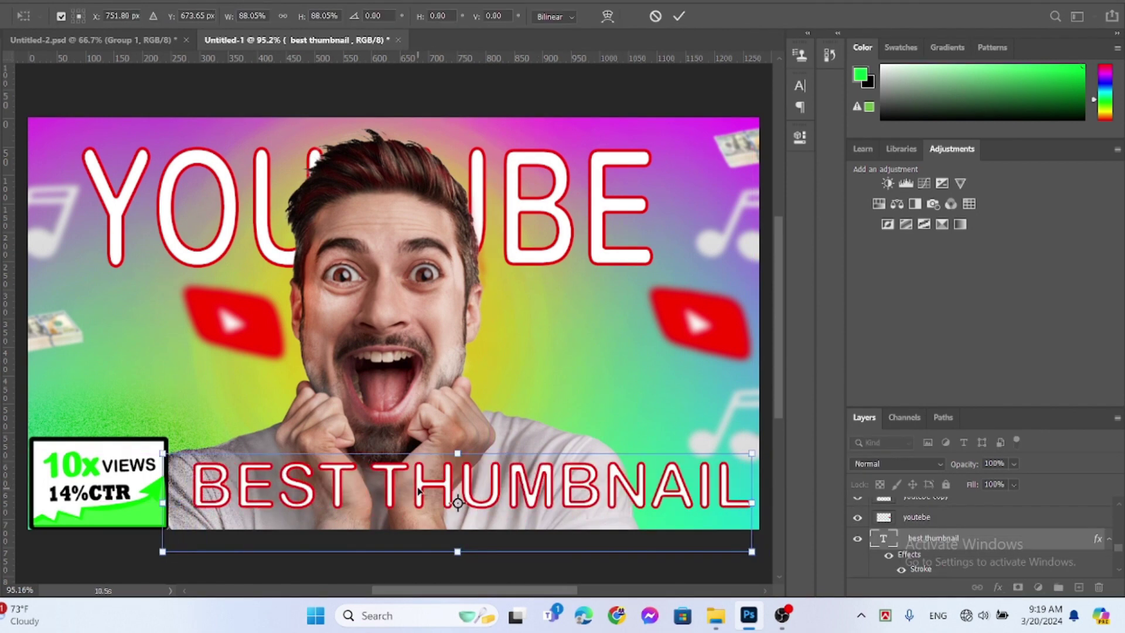
left_click(681, 17)
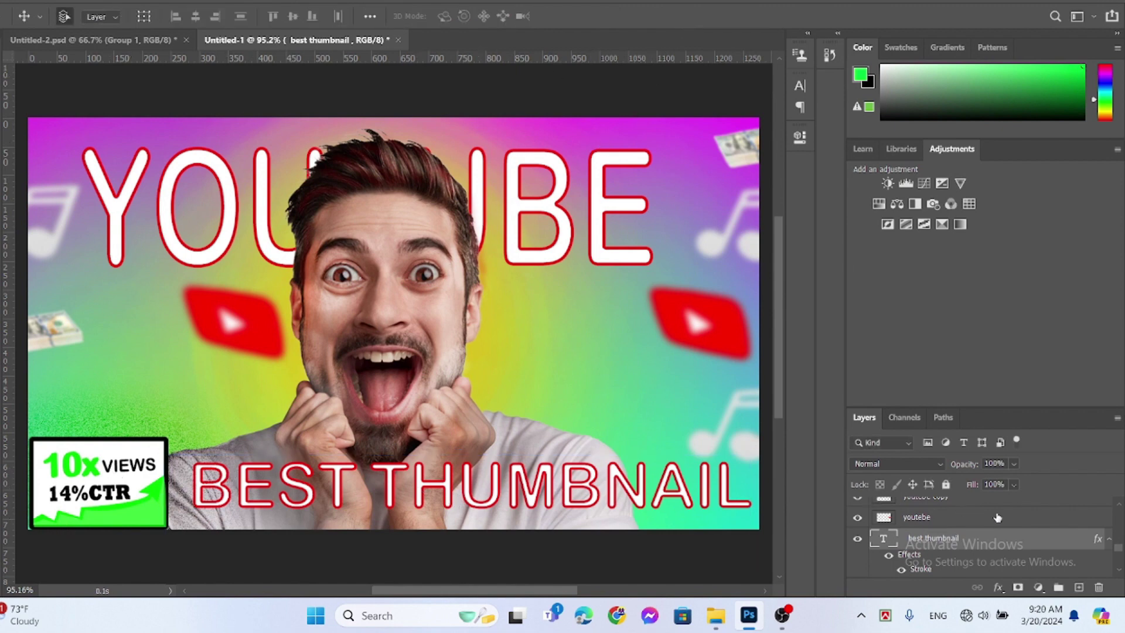
Duplicate the right-hand YouTube logo, scale the copy to 59.42%, and place it beside the right side of the jaw.
left_click(712, 333)
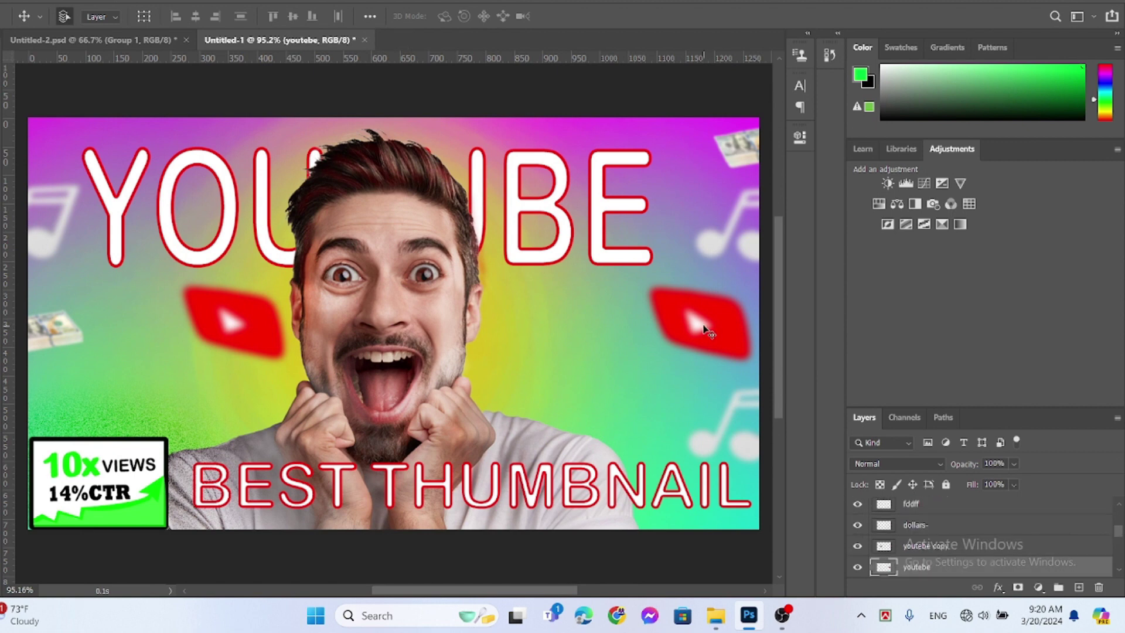
left_click_drag(707, 331, 566, 370)
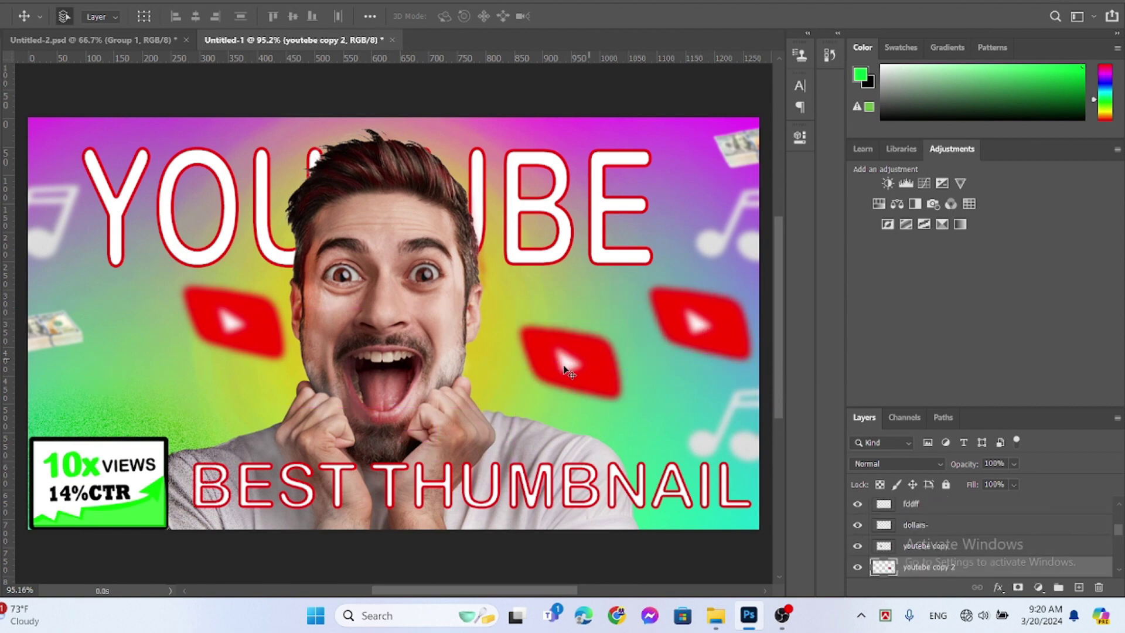
key("ctrl+t")
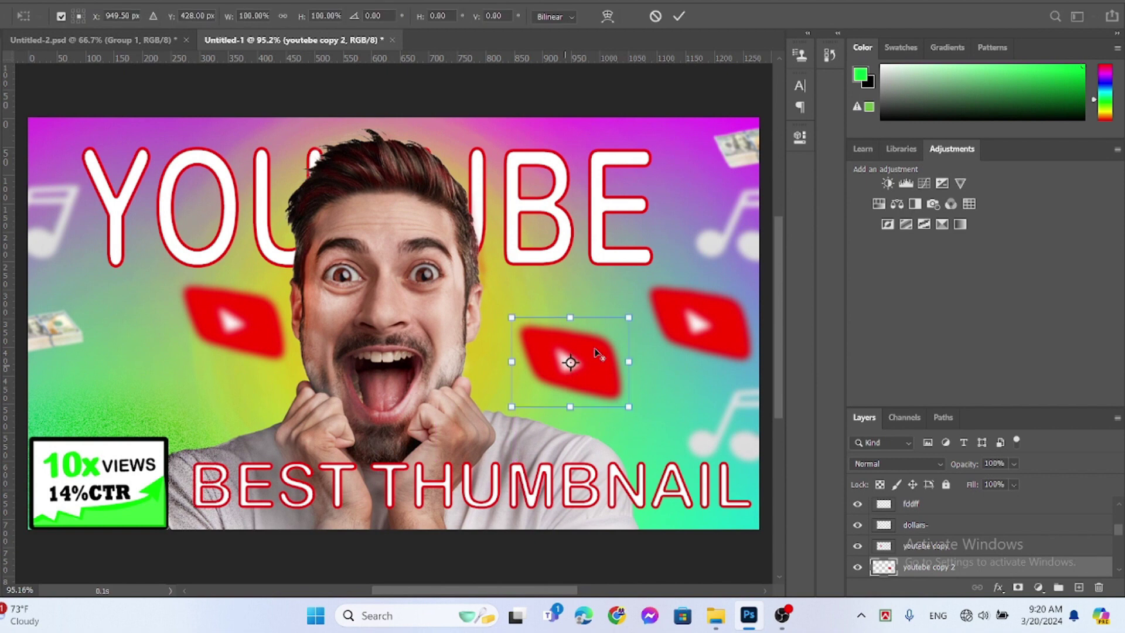
left_click_drag(627, 317, 506, 358)
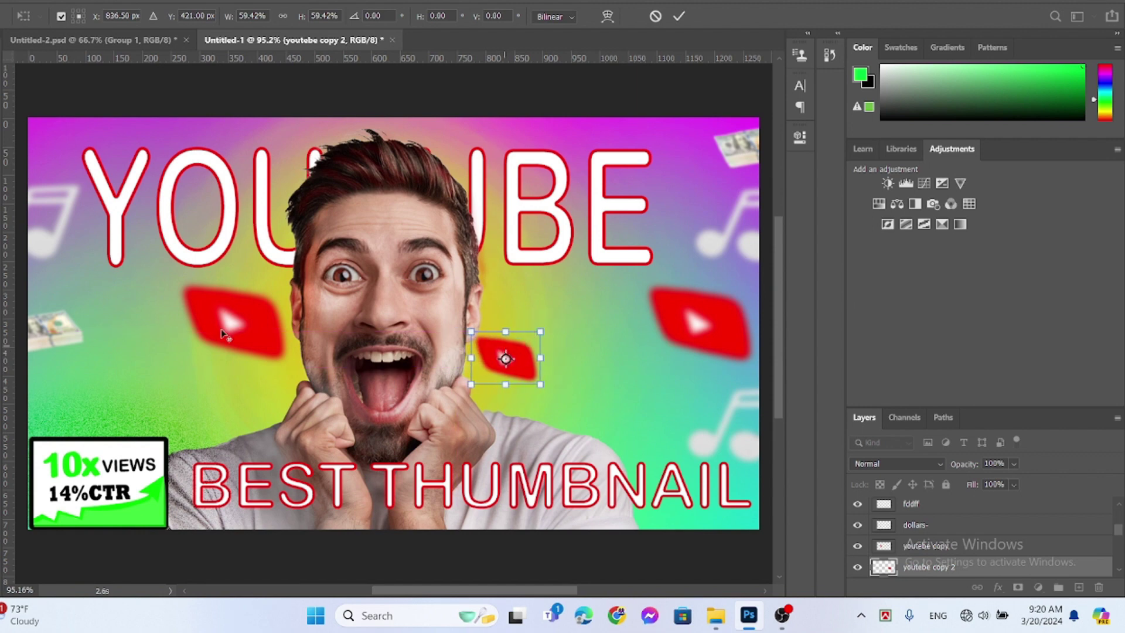
left_click(682, 16)
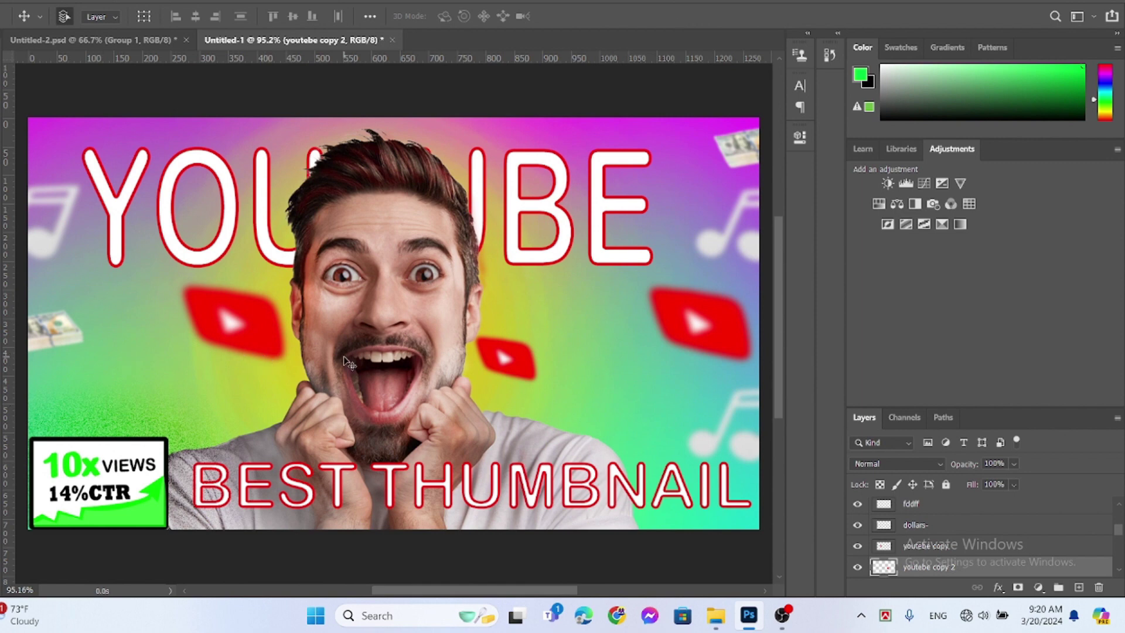
Add a white inside Stroke to the gggd portrait layer and thicken it beyond the default width.
scroll(1051, 545, "down", 3)
left_click(914, 527)
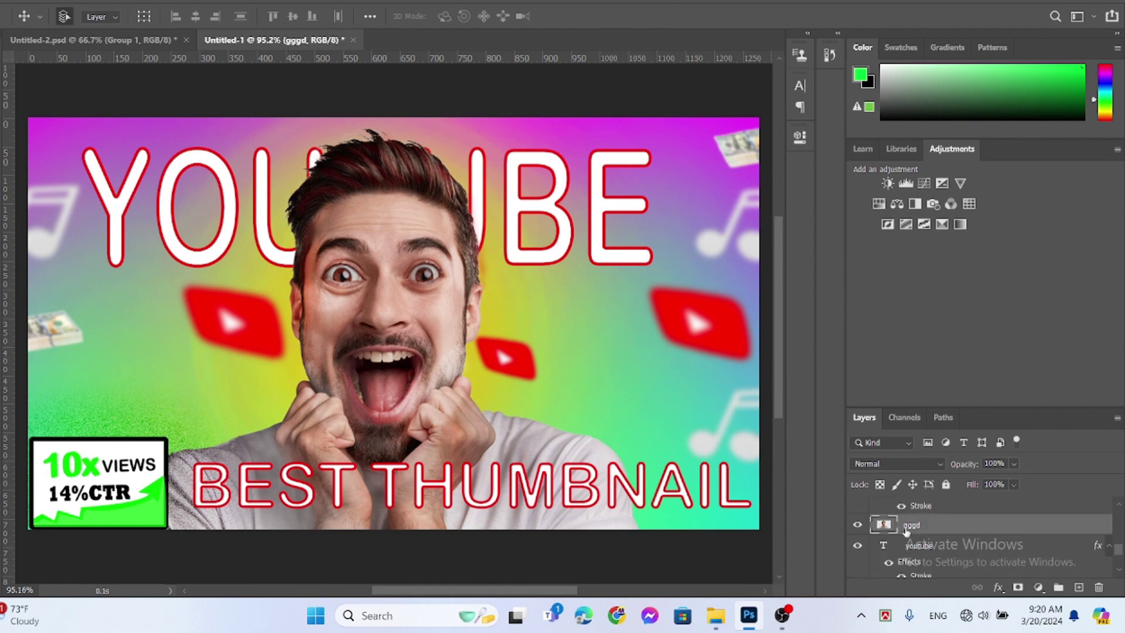
left_click(998, 586)
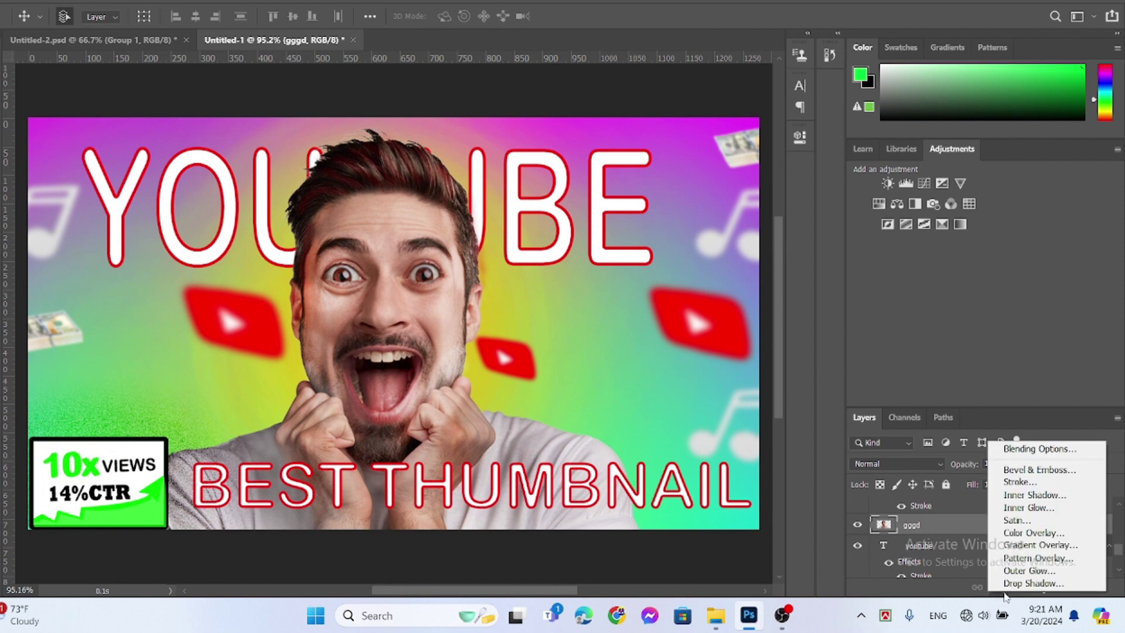
left_click(1029, 490)
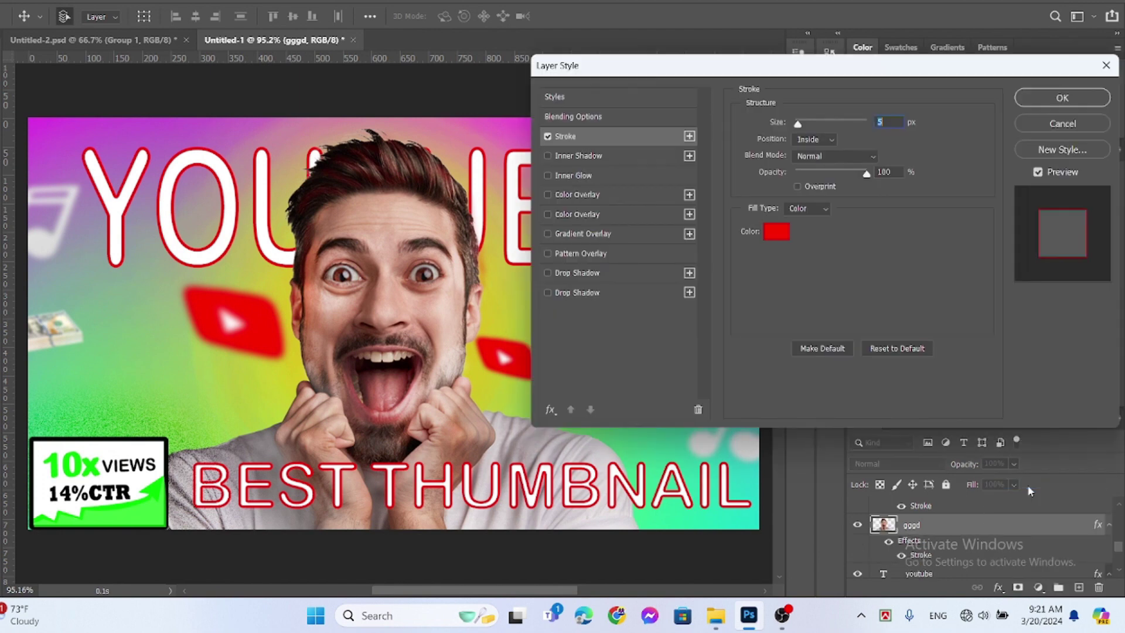
left_click(784, 234)
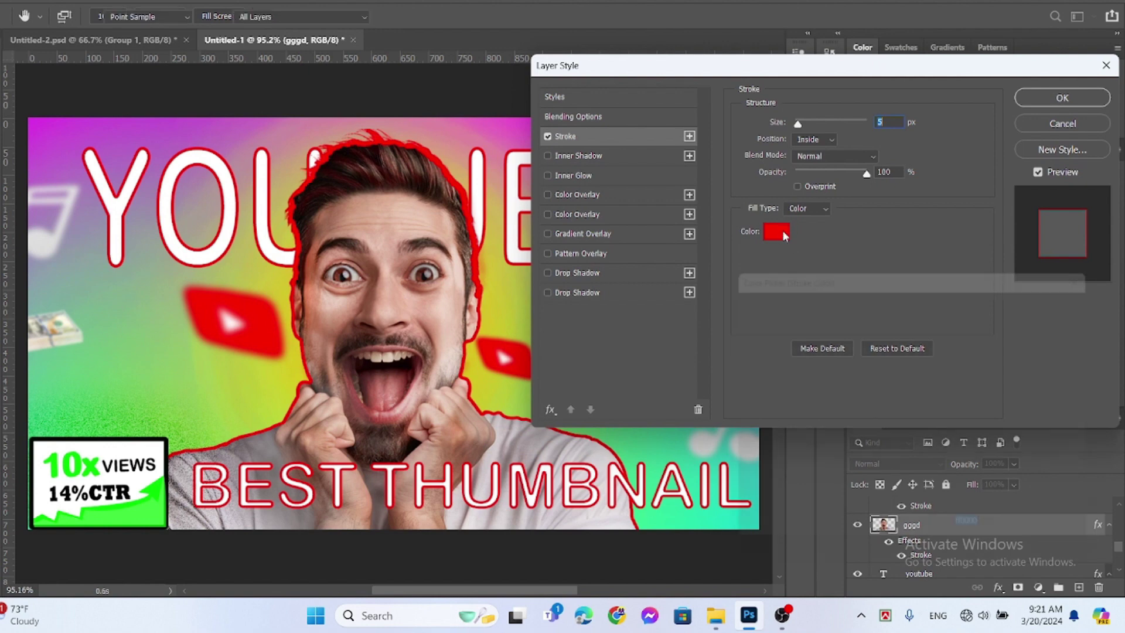
left_click_drag(935, 334, 939, 273)
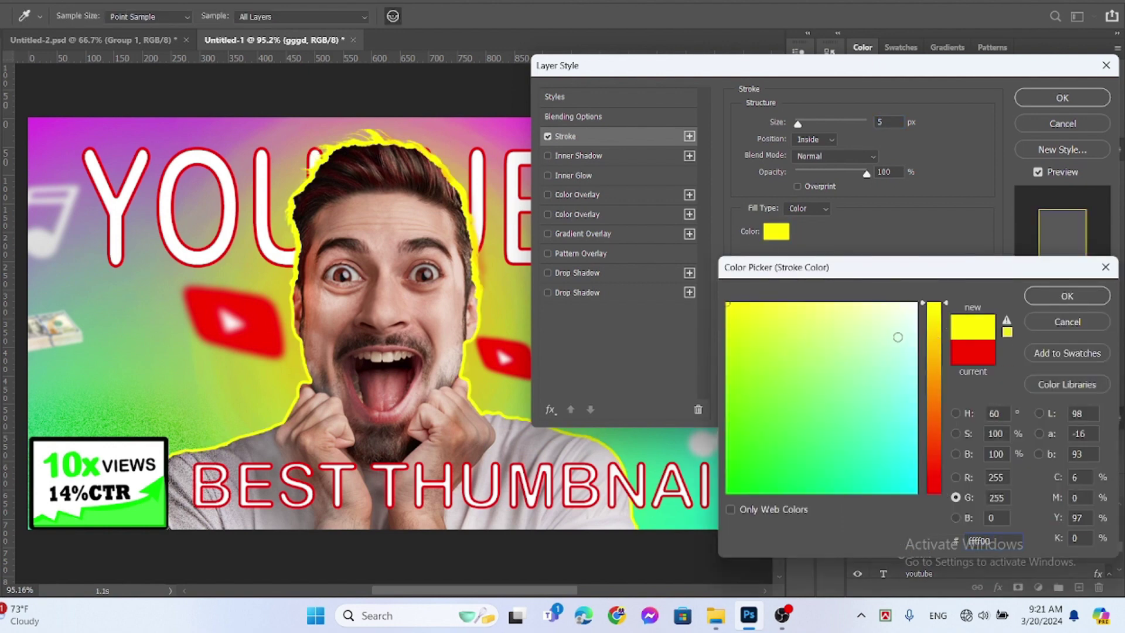
left_click_drag(898, 337, 942, 281)
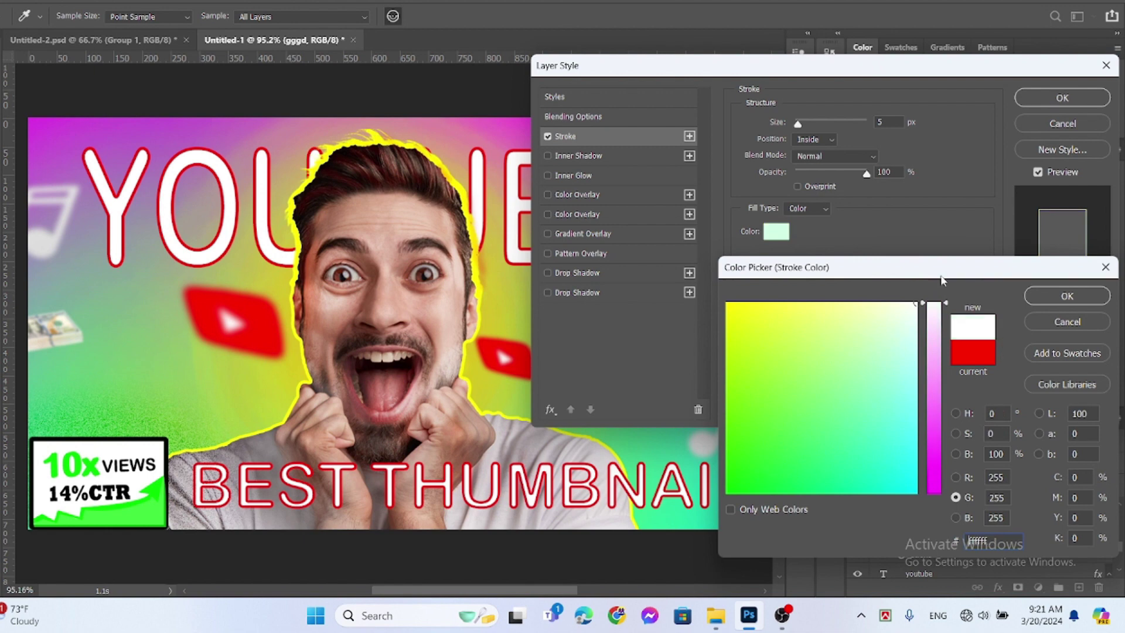
left_click(1077, 299)
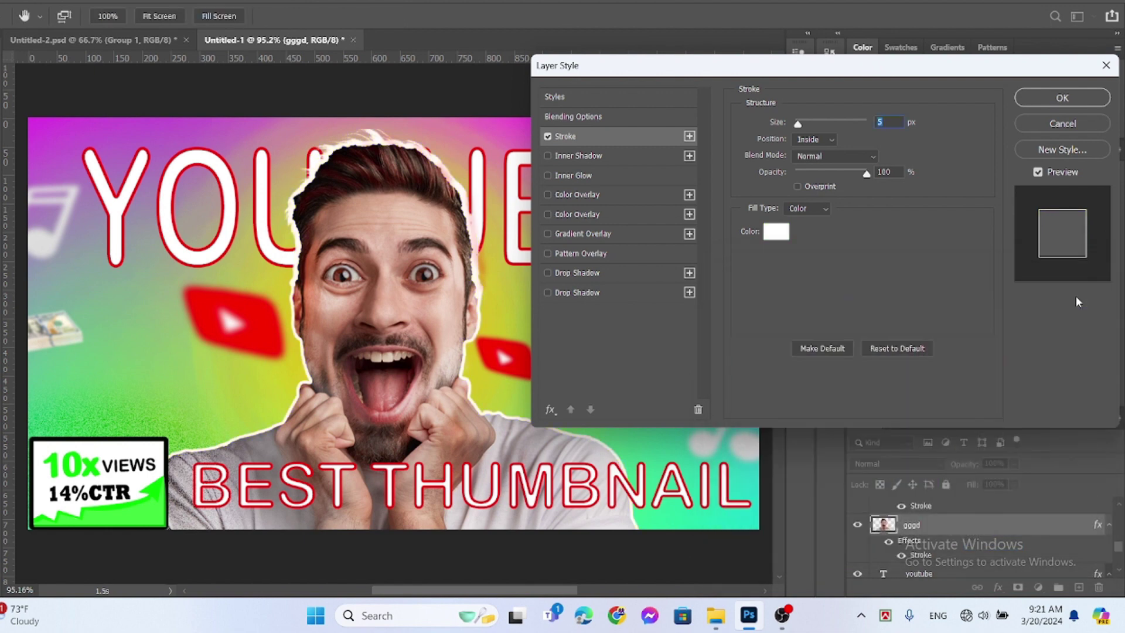
left_click(803, 121)
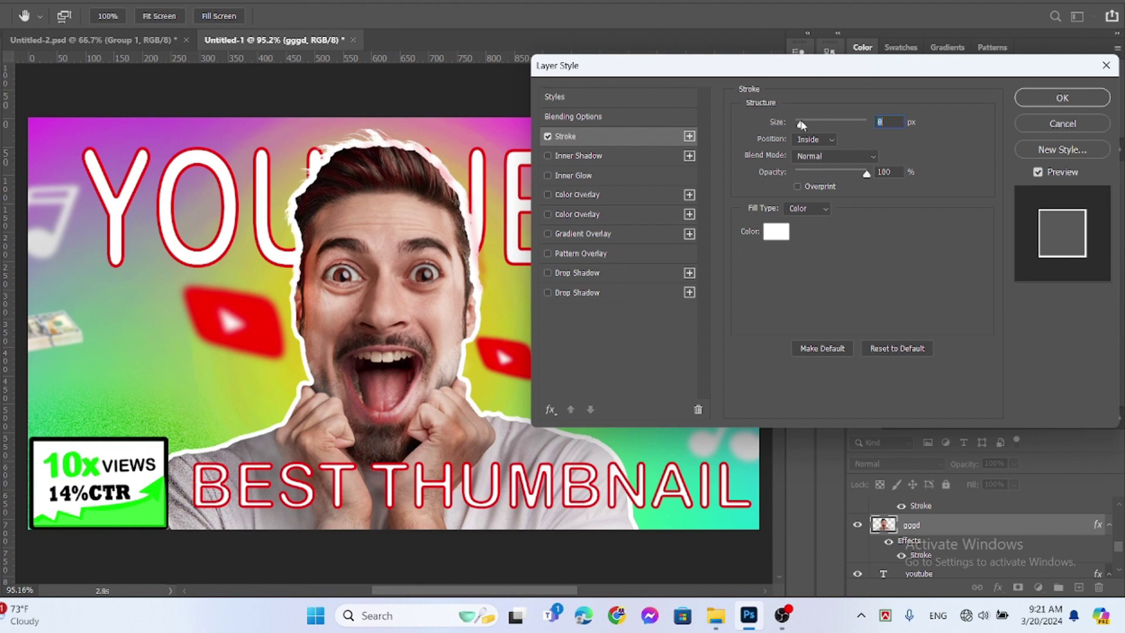
left_click(1060, 103)
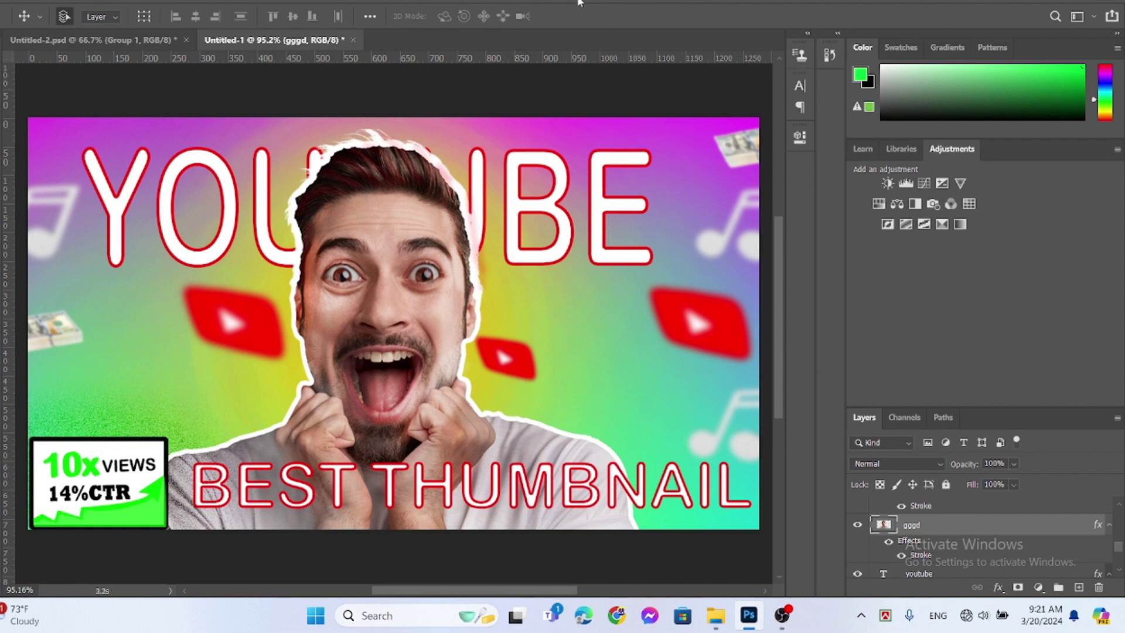
Extend the YOUTUBE title's text box past the canvas's left edge and farther down to make room for larger lettering.
double_click(229, 201)
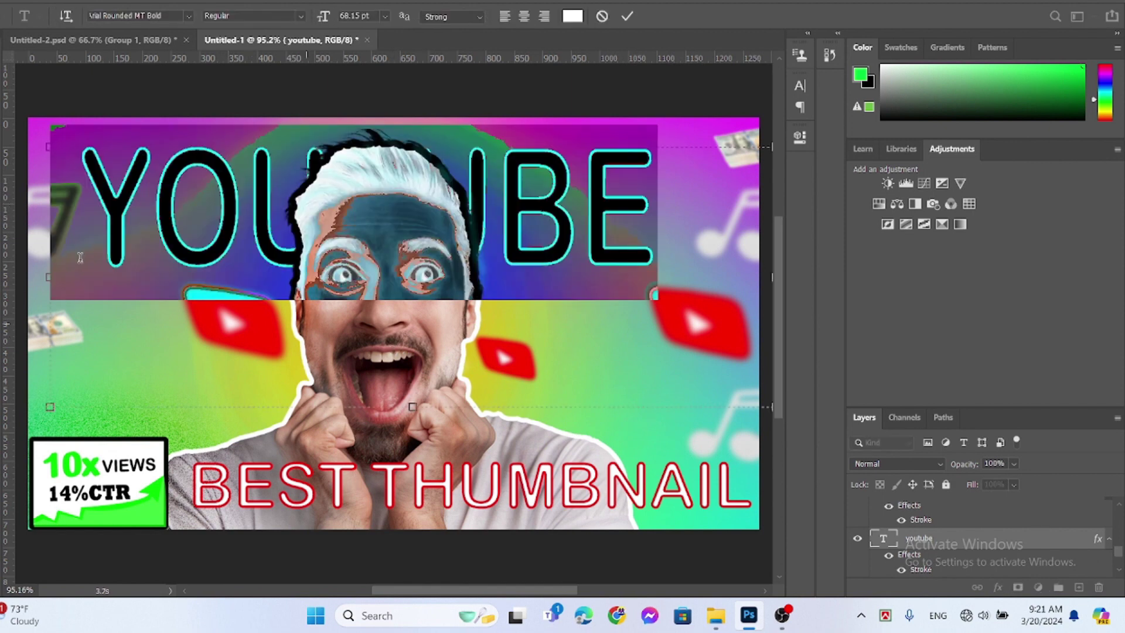
left_click_drag(50, 285, 10, 267)
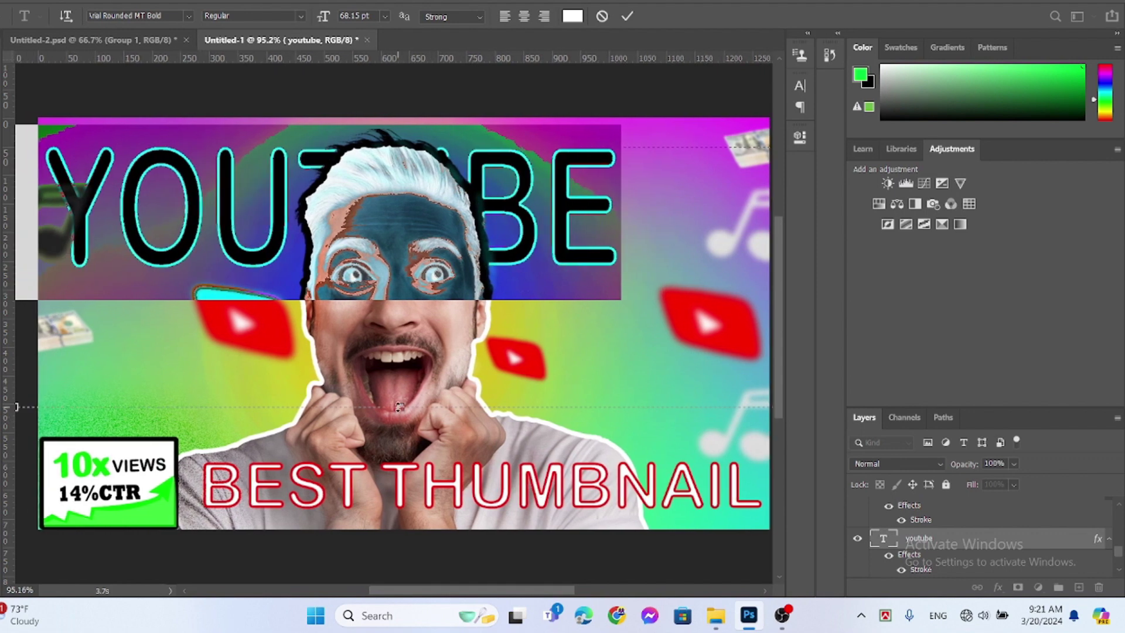
left_click_drag(398, 406, 400, 439)
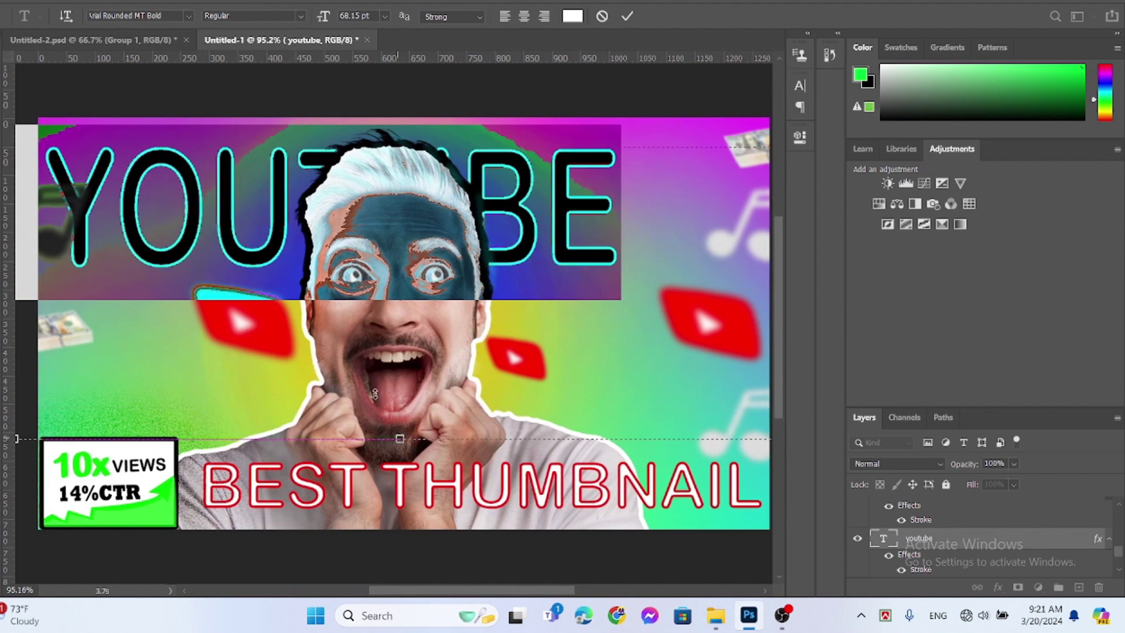
Enlarge the YOUTUBE title to 84 pt so it spans nearly the full width of the thumbnail.
left_click(384, 18)
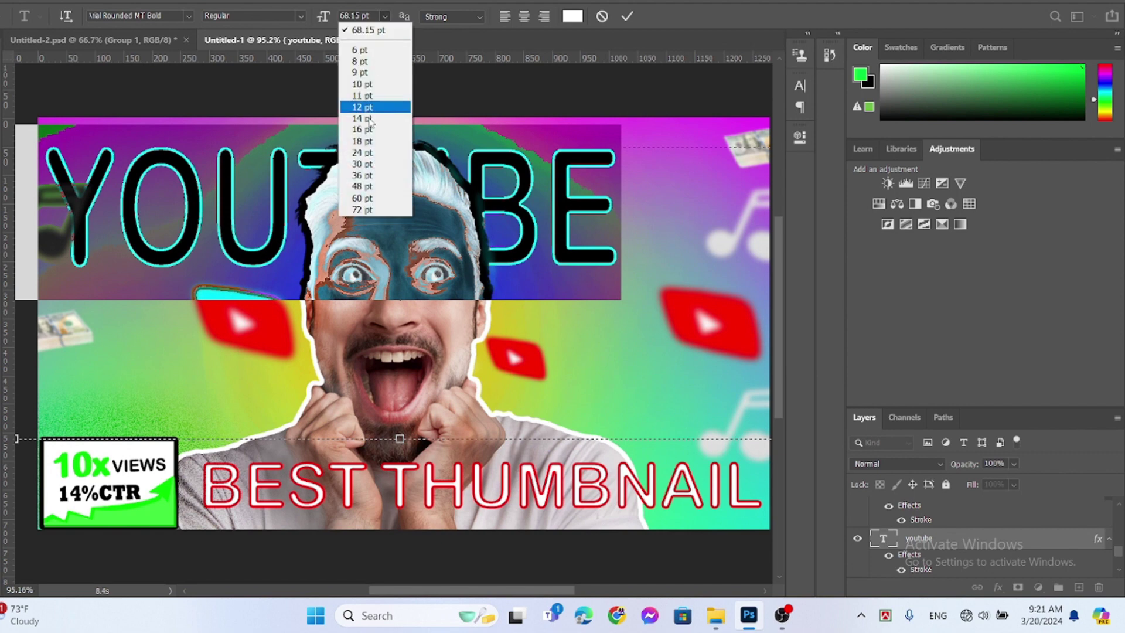
left_click(370, 200)
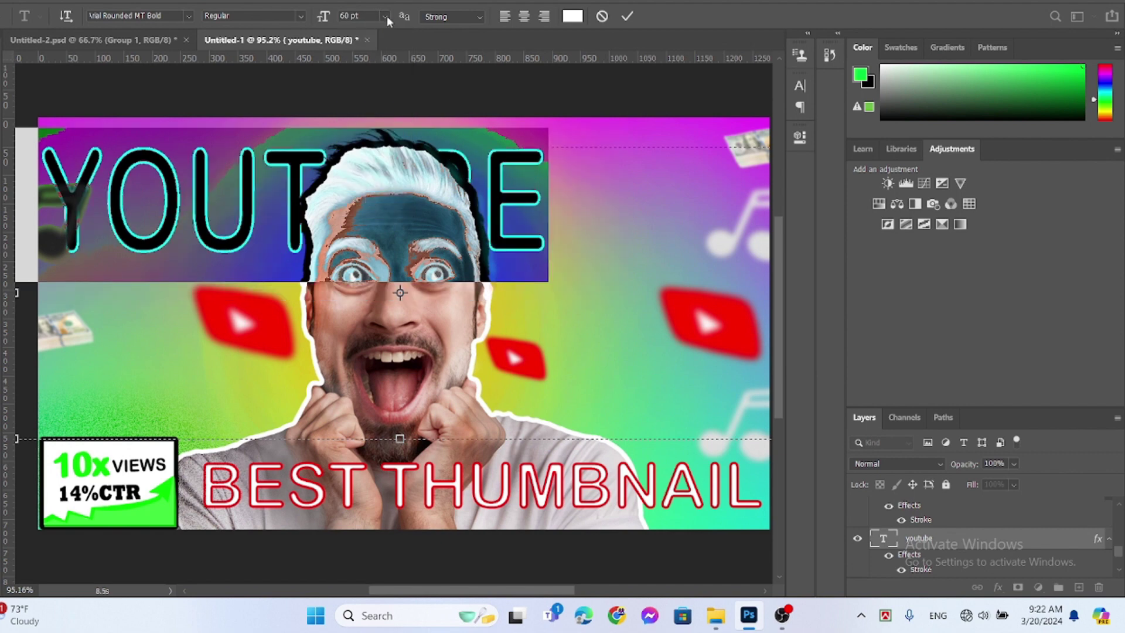
left_click(385, 18)
left_click(367, 209)
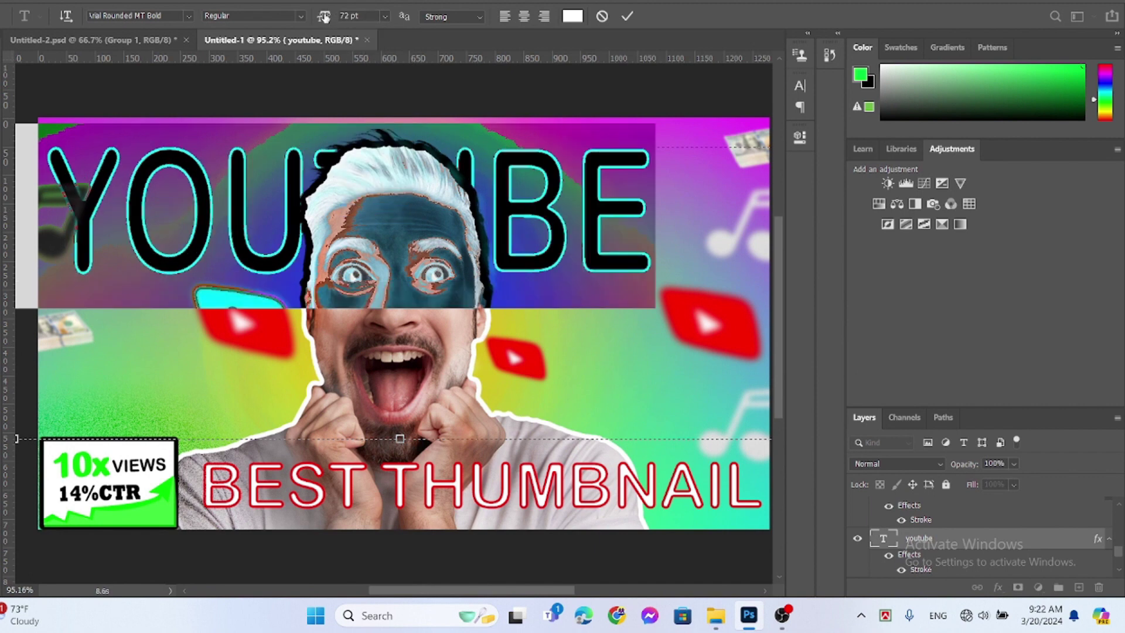
left_click_drag(324, 20, 334, 21)
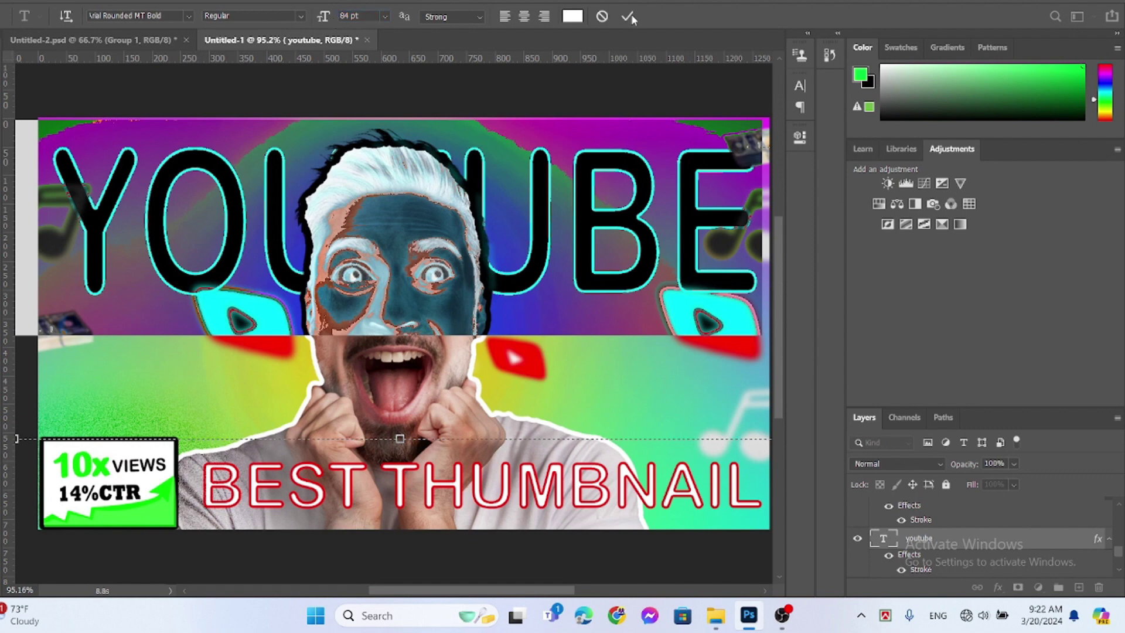